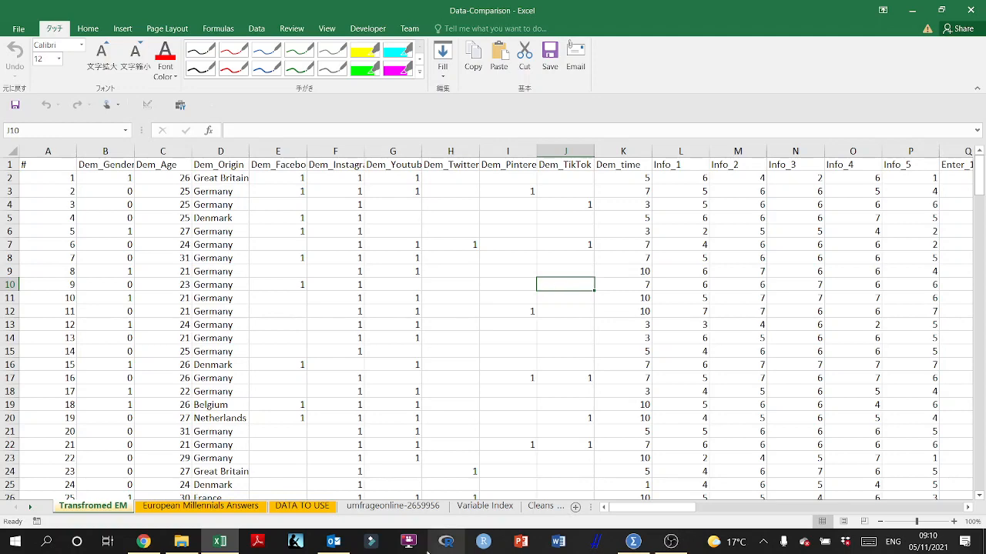
- Launch AMOS and maximise its window
{"action": "left_click", "coordinate": [4, 543]}
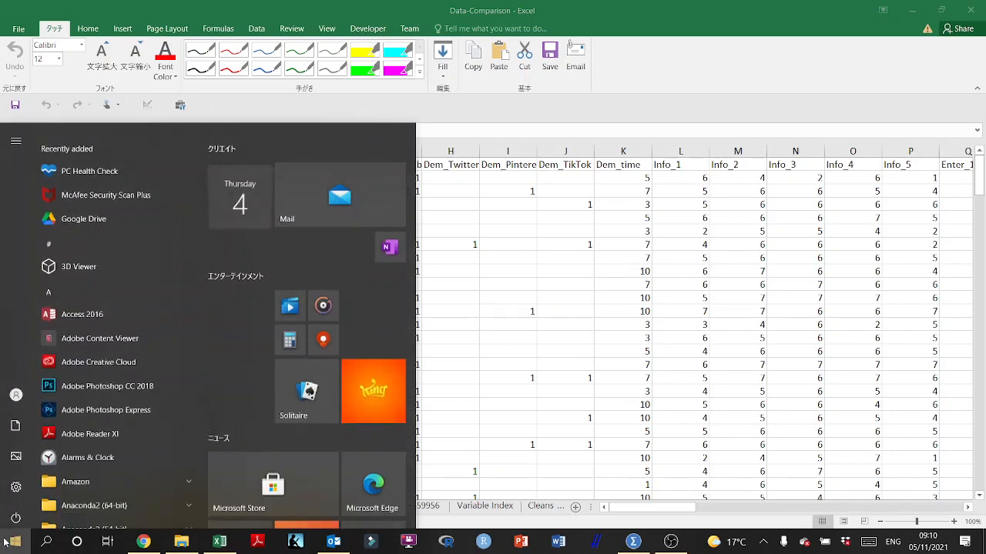
{"action": "type", "text": "AMOS"}
{"action": "key", "text": "Return"}
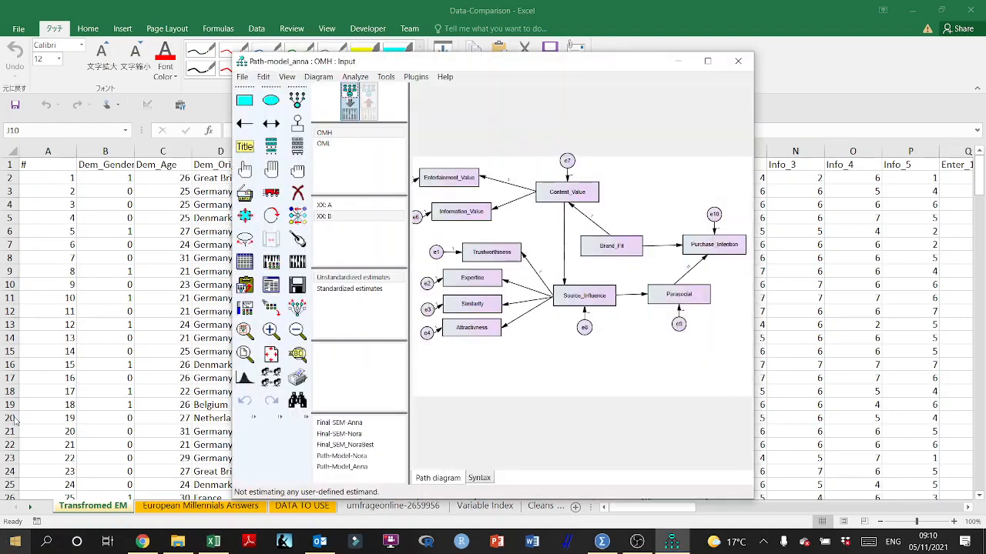
{"action": "left_click", "coordinate": [705, 62]}
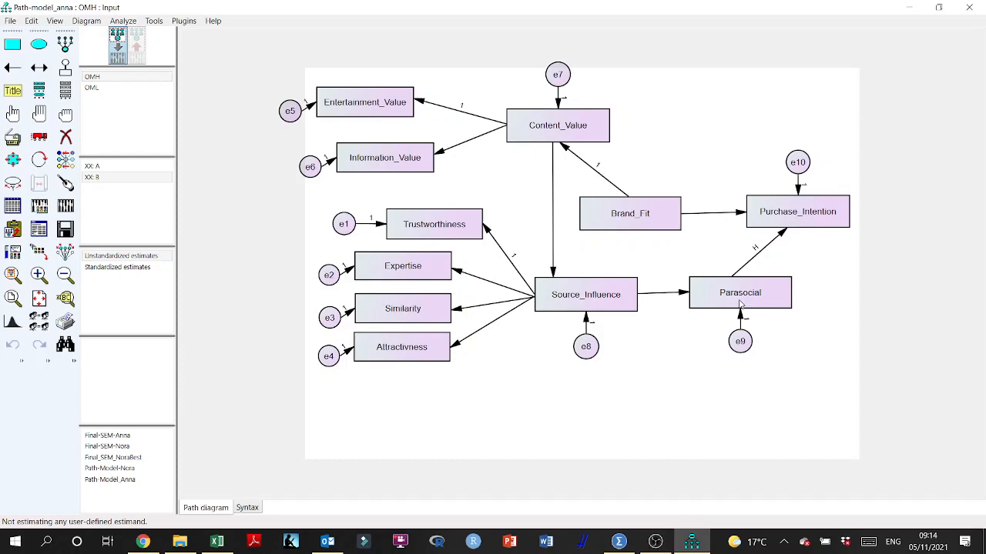
- Open the Final-SEM-Anna structural model and use the Move tool on the Purchase_Intention variable
{"action": "left_click", "coordinate": [137, 437]}
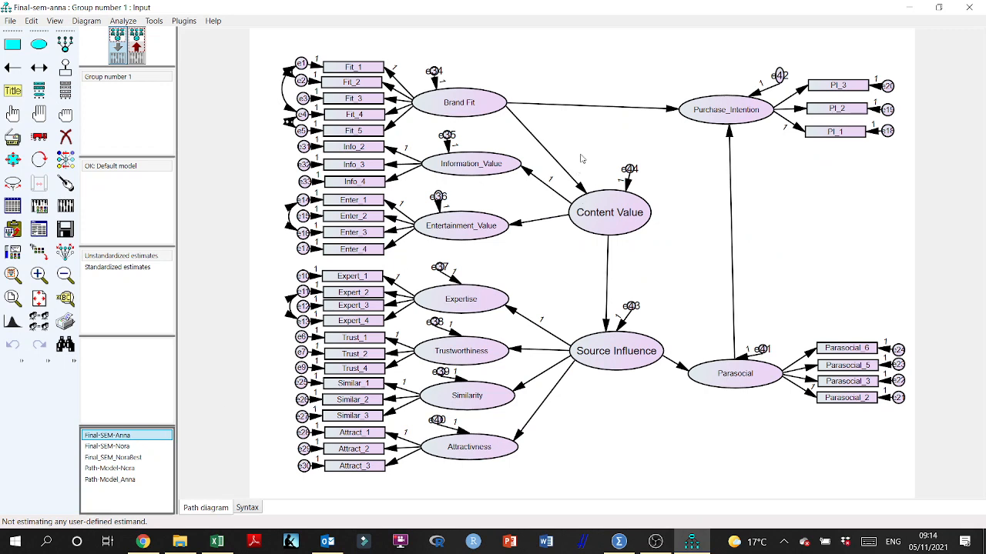
{"action": "left_click", "coordinate": [39, 137]}
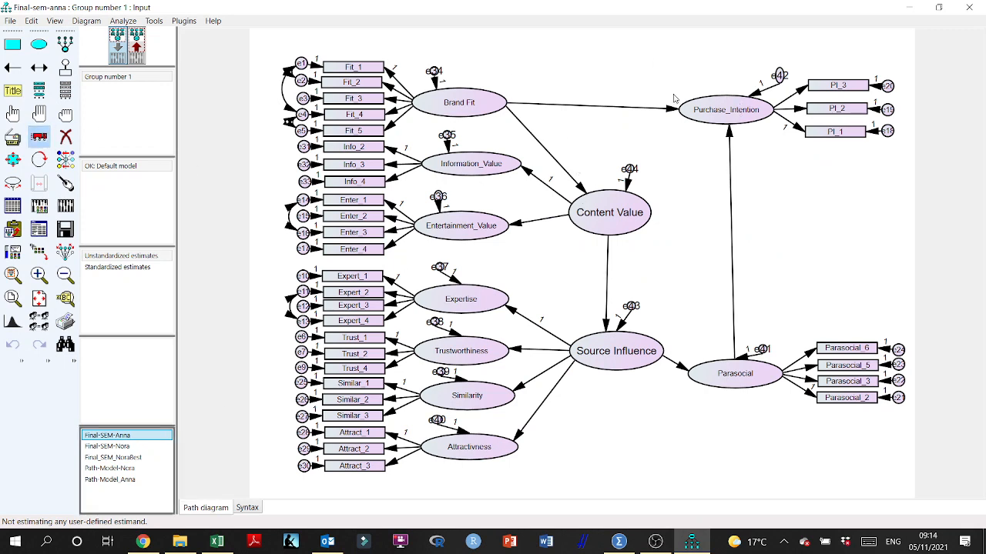
{"action": "left_click_drag", "start_coordinate": [702, 106], "coordinate": [703, 103]}
{"action": "scroll", "coordinate": [675, 125], "scroll_direction": "down", "scroll_amount": 2}
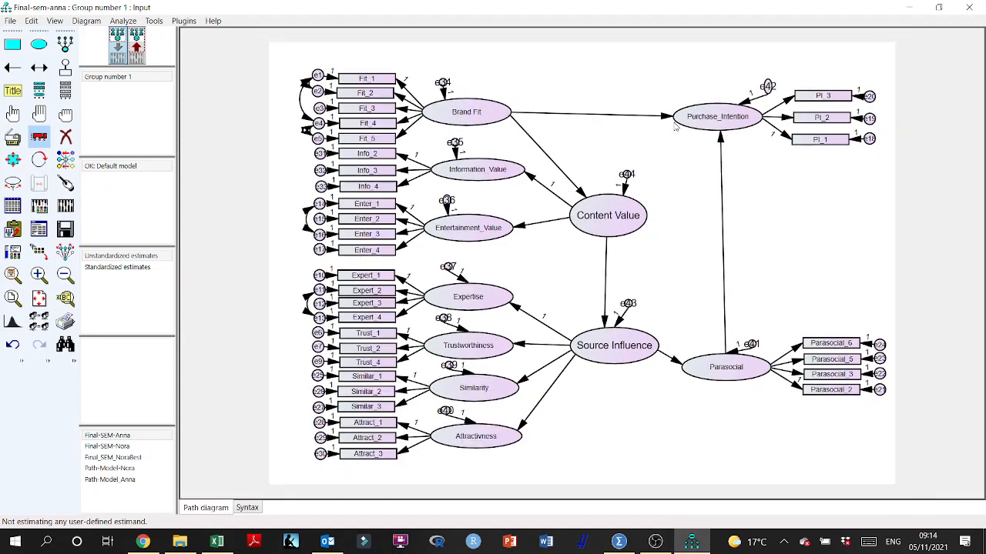
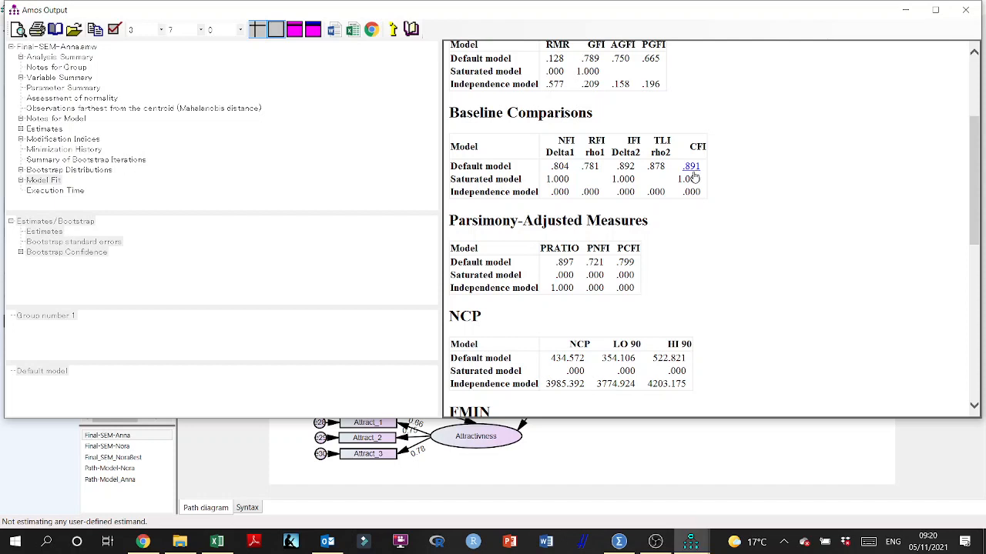
- Examine the default model's fit tables in the Amos output, from Baseline Comparisons down to RMSEA, and return to the path diagram
{"action": "left_click", "coordinate": [906, 12]}
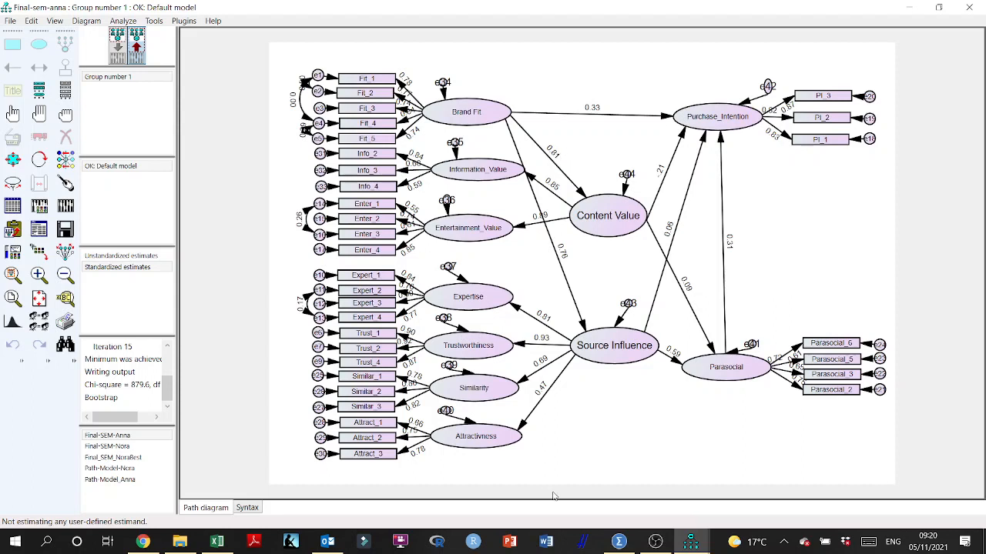
{"action": "left_click", "coordinate": [690, 542]}
{"action": "left_click", "coordinate": [737, 522]}
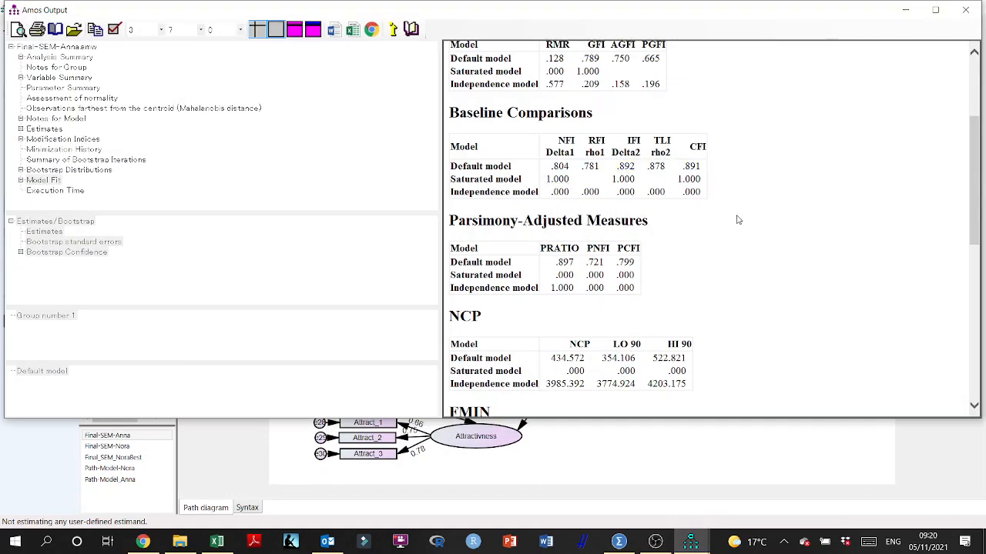
{"action": "scroll", "coordinate": [737, 221], "scroll_direction": "down", "scroll_amount": 8}
{"action": "scroll", "coordinate": [737, 220], "scroll_direction": "down", "scroll_amount": 1}
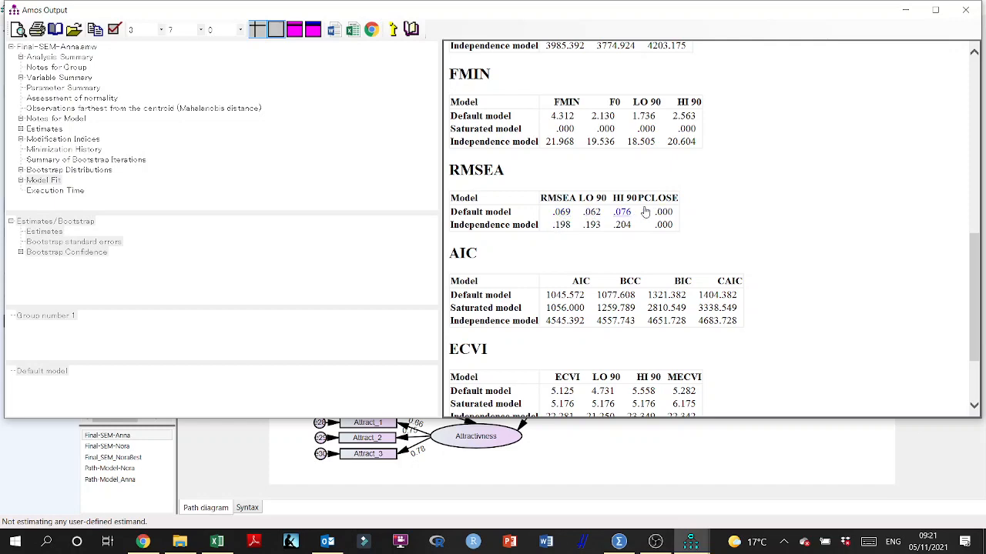
{"action": "left_click", "coordinate": [905, 9]}
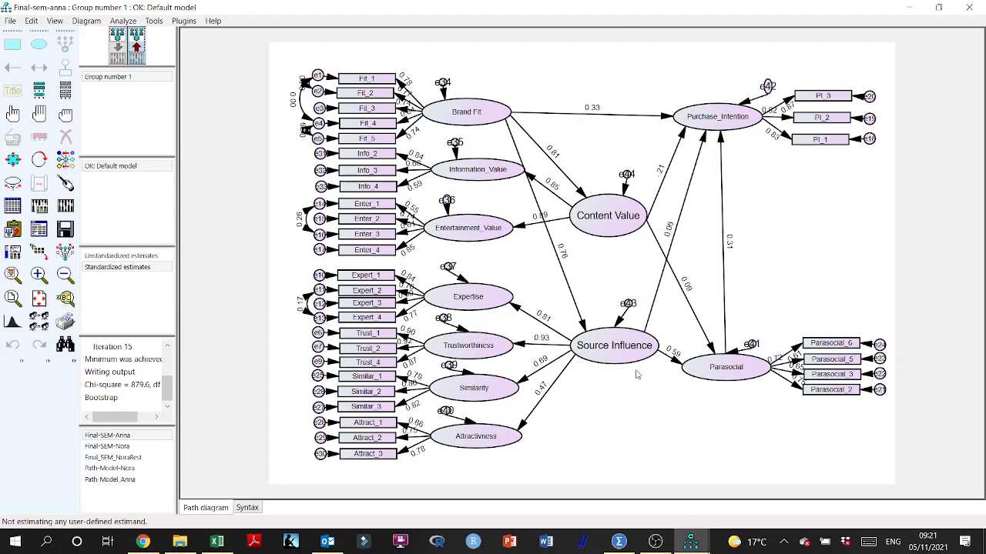
- Recheck RMSEA, CFI and the CMIN table in the Amos output, and return to the path diagram
{"action": "mouse_move", "coordinate": [688, 543]}
{"action": "left_click", "coordinate": [759, 489]}
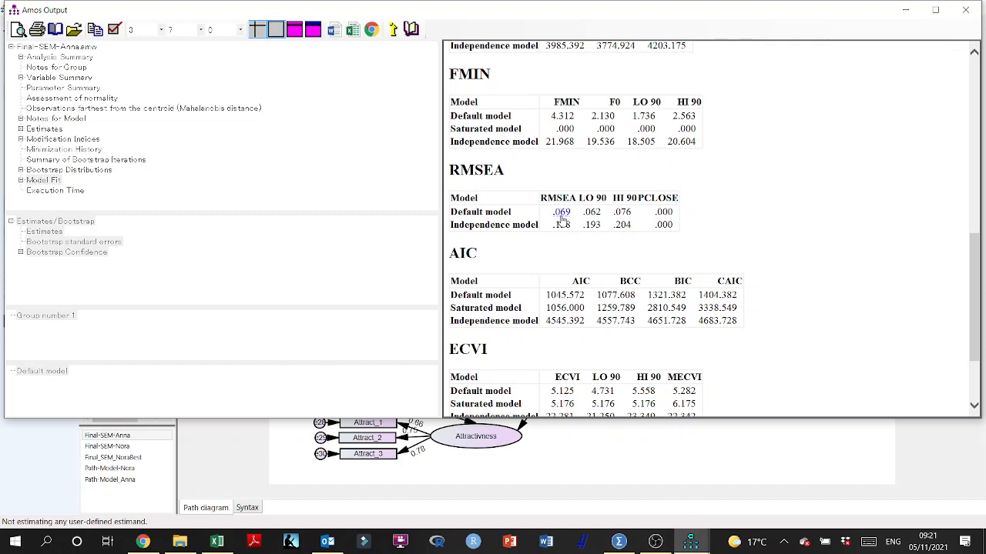
{"action": "scroll", "coordinate": [561, 219], "scroll_direction": "up", "scroll_amount": 8}
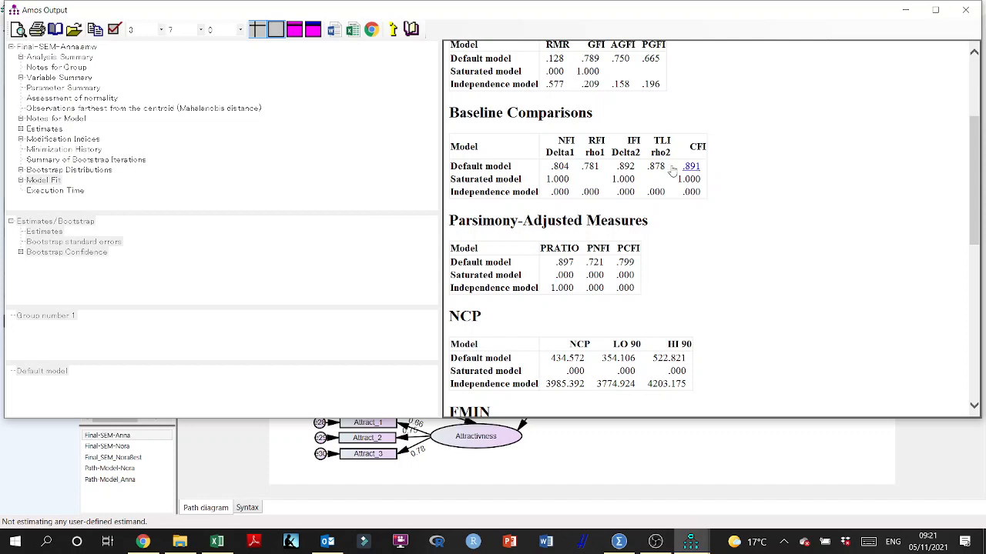
{"action": "scroll", "coordinate": [740, 169], "scroll_direction": "up", "scroll_amount": 3}
{"action": "scroll", "coordinate": [739, 170], "scroll_direction": "up", "scroll_amount": 2}
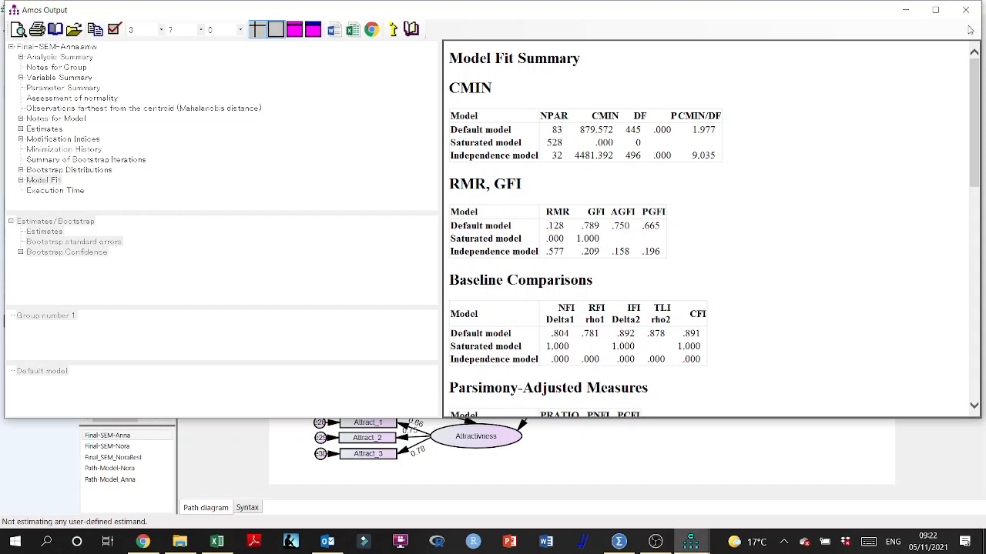
{"action": "left_click", "coordinate": [905, 10]}
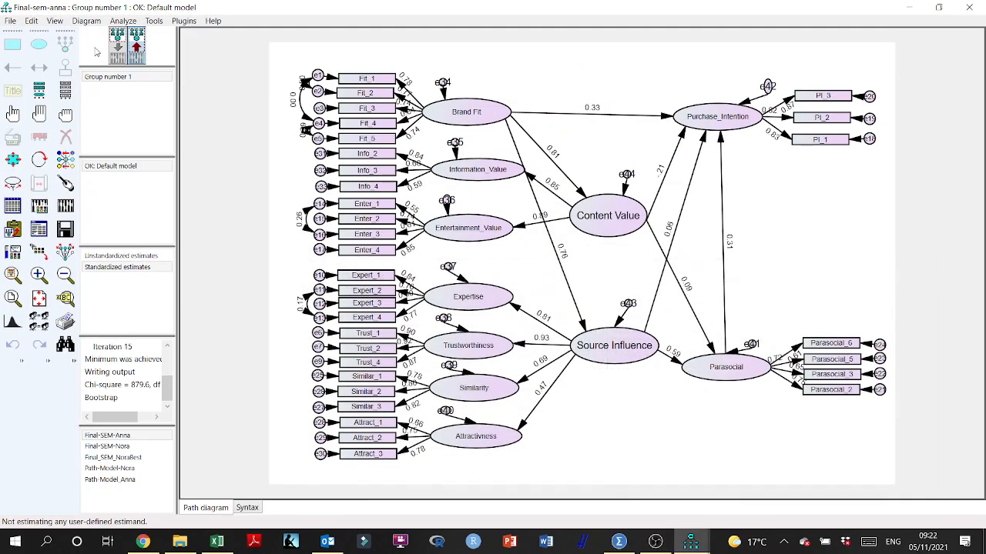
- Run the Standardized RMR plugin, recalculate the model estimates to compute the value, and close the plugin window
{"action": "left_click", "coordinate": [185, 22]}
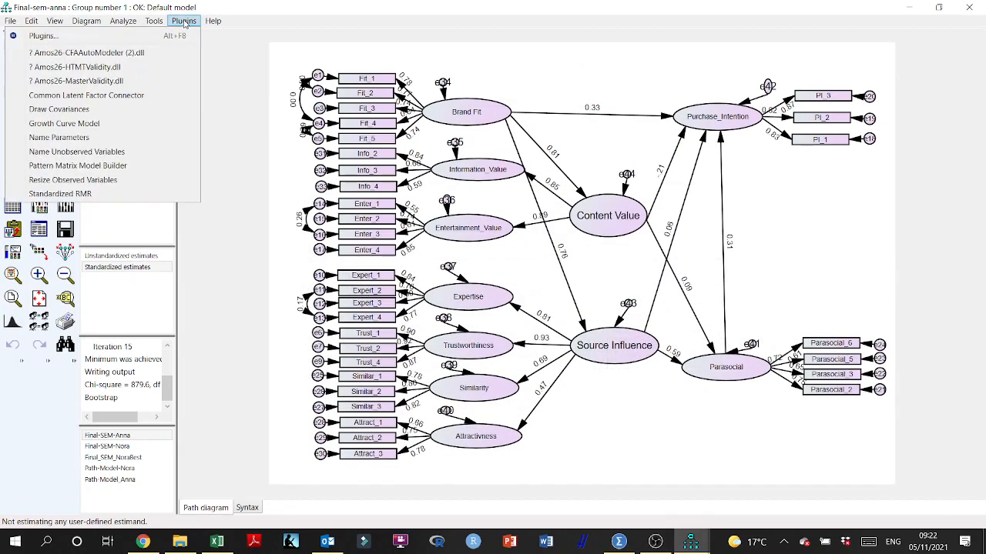
{"action": "left_click", "coordinate": [62, 198]}
{"action": "left_click_drag", "start_coordinate": [234, 129], "coordinate": [306, 75]}
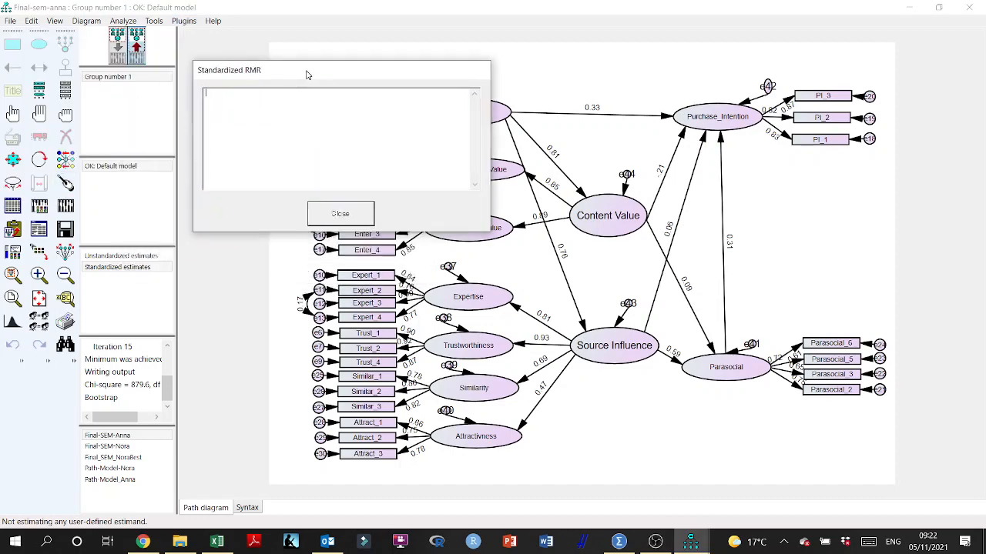
{"action": "left_click", "coordinate": [63, 204]}
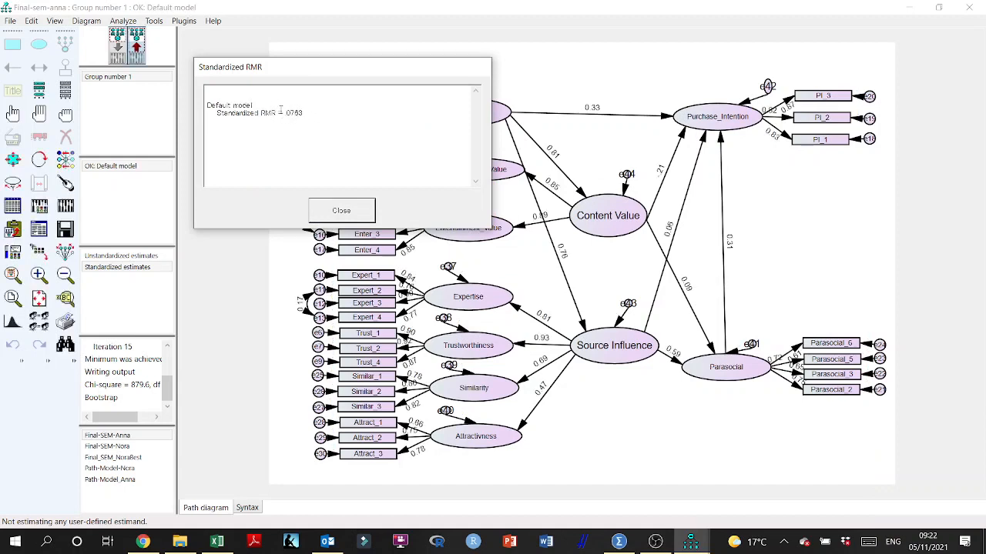
{"action": "left_click", "coordinate": [691, 541]}
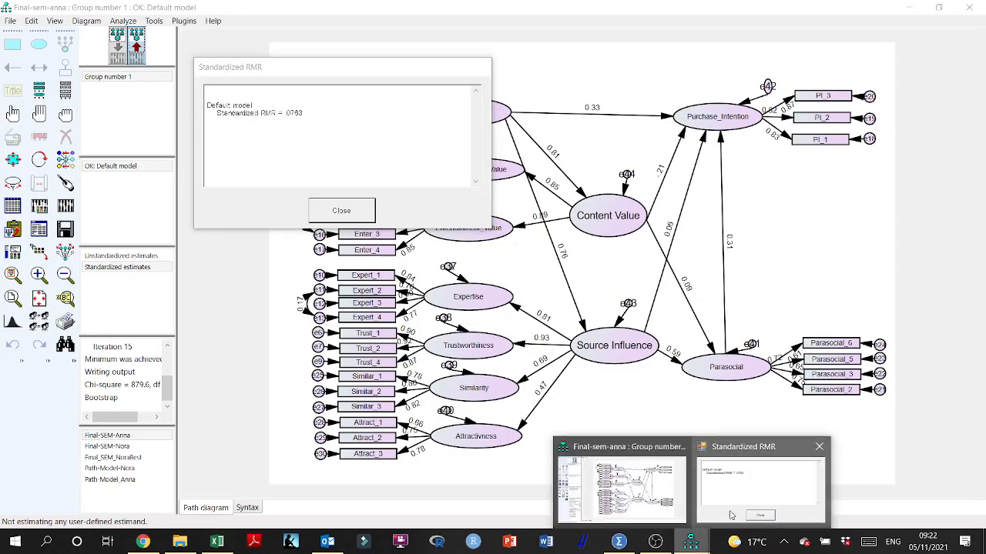
{"action": "left_click", "coordinate": [819, 447]}
- Open the updated Amos output in a maximised window and display the Model Fit summary
{"action": "left_click", "coordinate": [39, 229]}
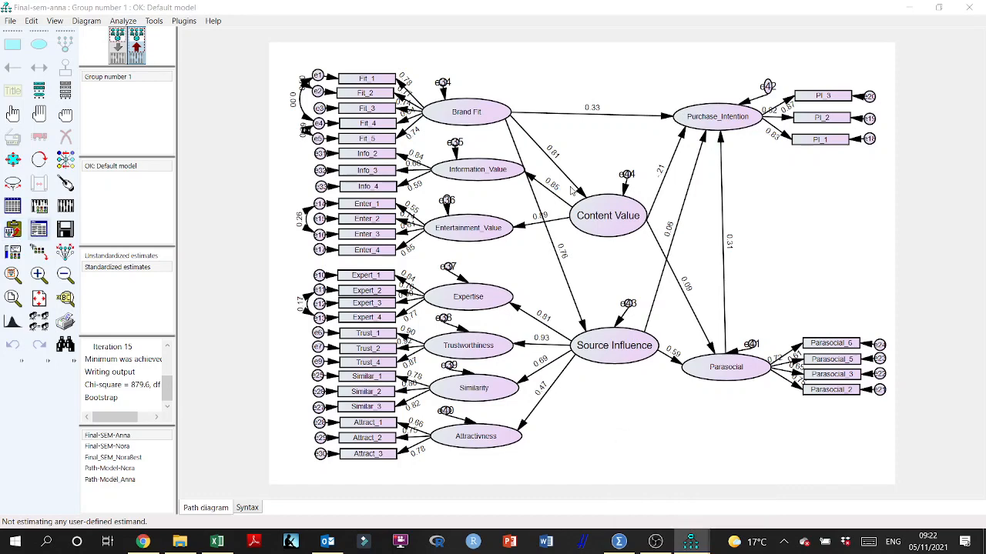
{"action": "left_click", "coordinate": [698, 541]}
{"action": "left_click", "coordinate": [741, 512]}
{"action": "left_click", "coordinate": [442, 9]}
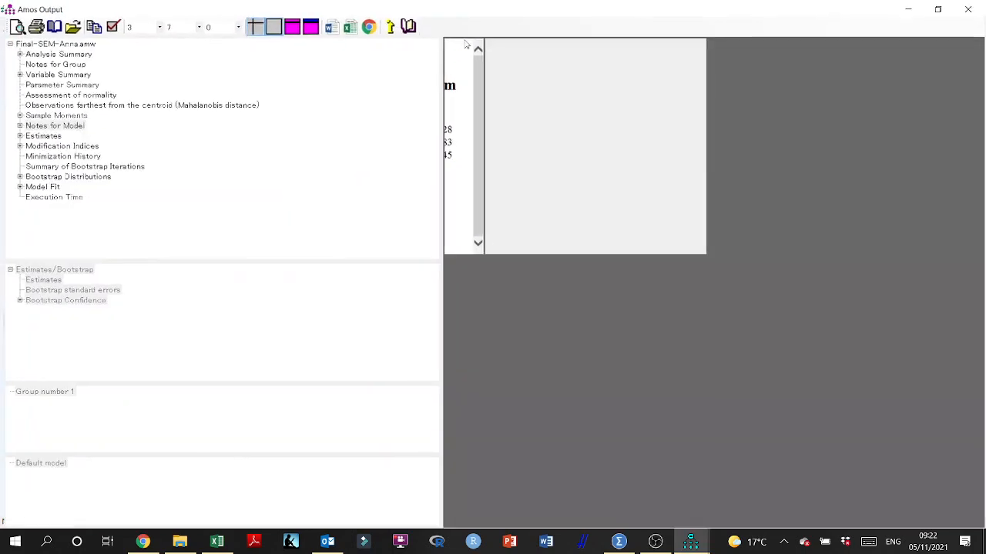
{"action": "left_click", "coordinate": [55, 188]}
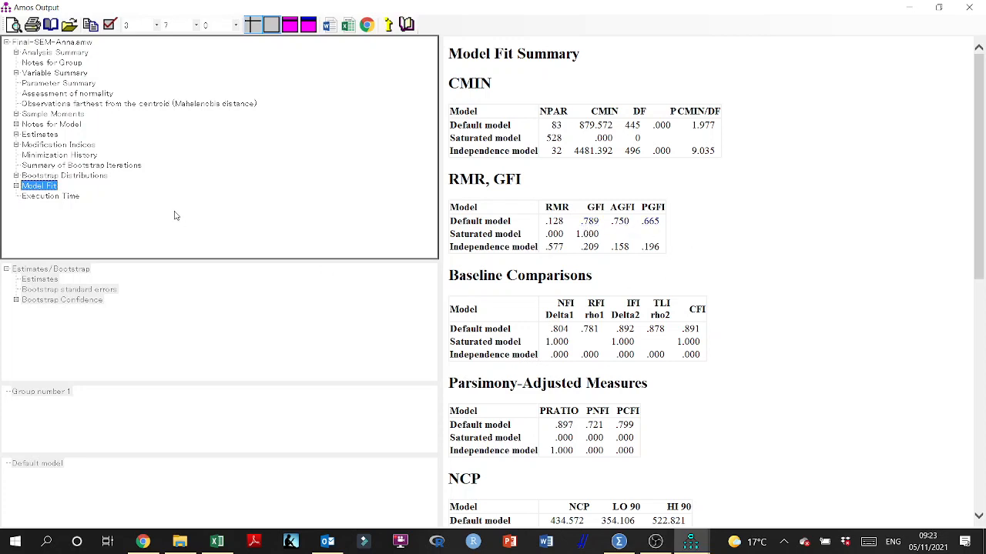
- Show the Estimates and Modification Indices in the output, and copy the covariances table of the modification indices
{"action": "left_click", "coordinate": [23, 136]}
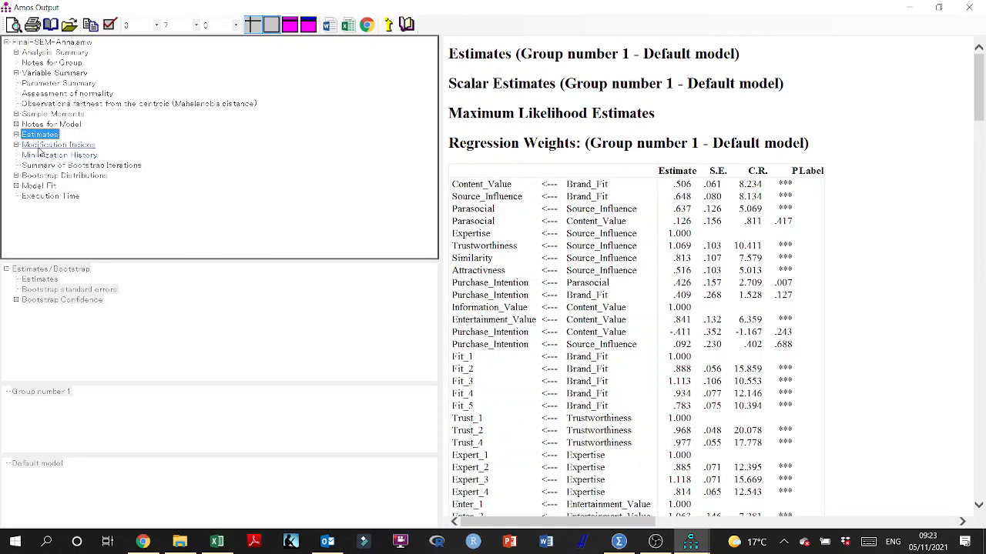
{"action": "left_click", "coordinate": [37, 147]}
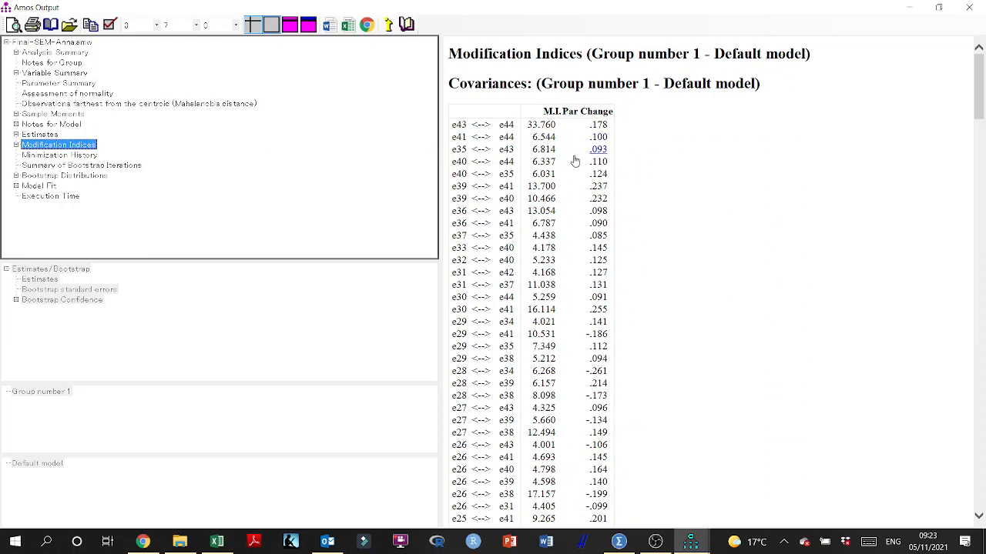
{"action": "left_click", "coordinate": [496, 131]}
{"action": "scroll", "coordinate": [495, 131], "scroll_direction": "down", "scroll_amount": 1}
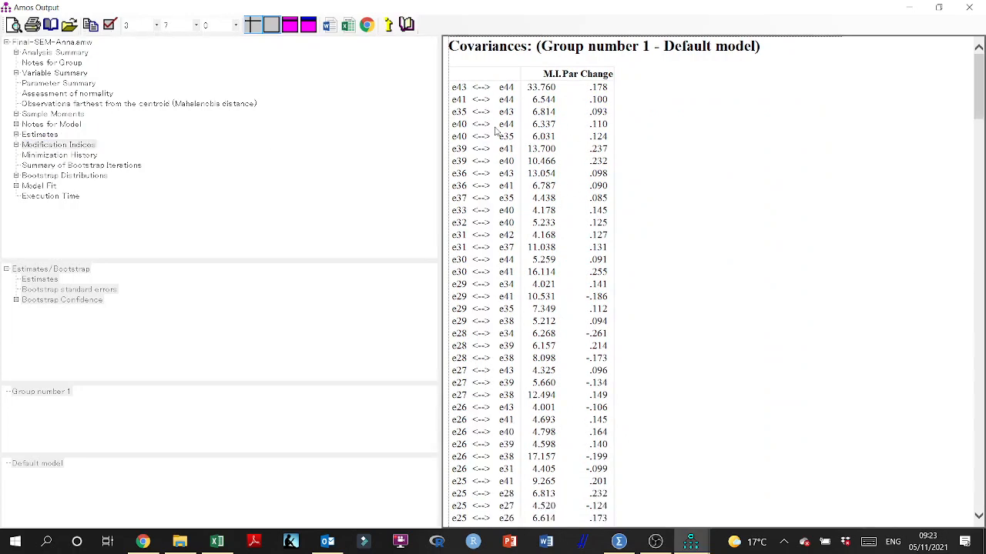
{"action": "right_click", "coordinate": [488, 121]}
{"action": "left_click", "coordinate": [528, 136]}
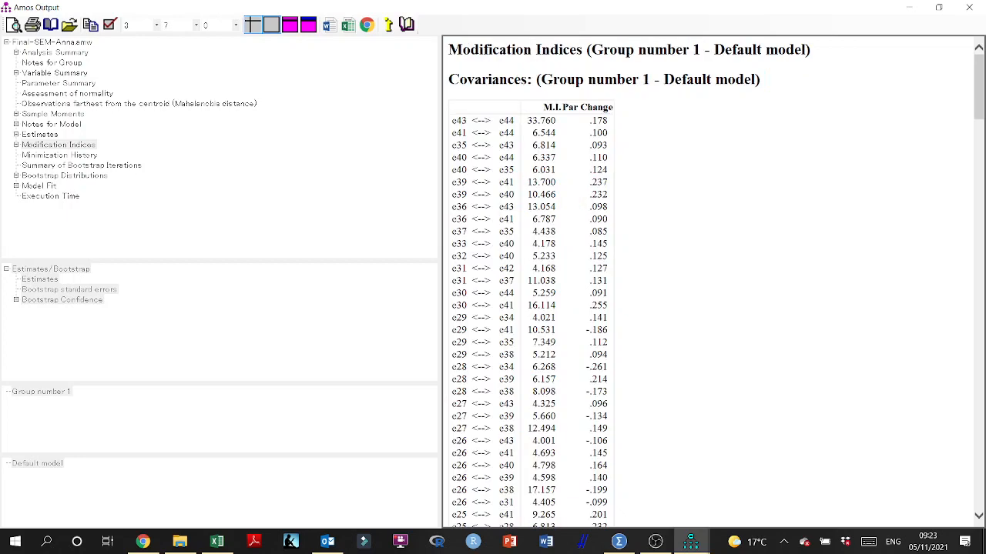
- Switch to Excel and create a blank workbook
{"action": "left_click", "coordinate": [217, 541]}
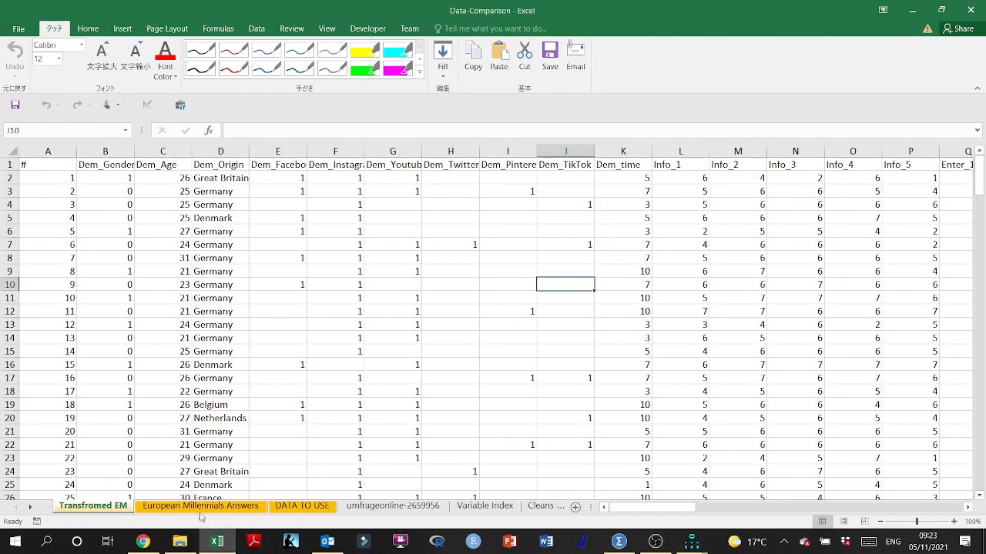
{"action": "left_click", "coordinate": [17, 28]}
{"action": "left_click", "coordinate": [21, 78]}
{"action": "left_click", "coordinate": [203, 226]}
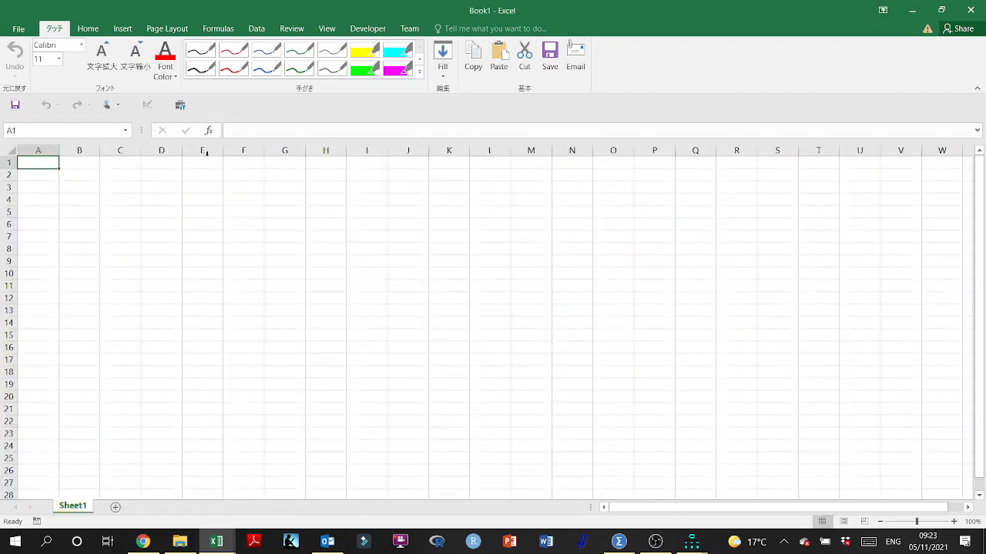
- Widen columns E to K and paste the copied covariances table at E1
{"action": "left_click_drag", "start_coordinate": [213, 150], "coordinate": [449, 150]}
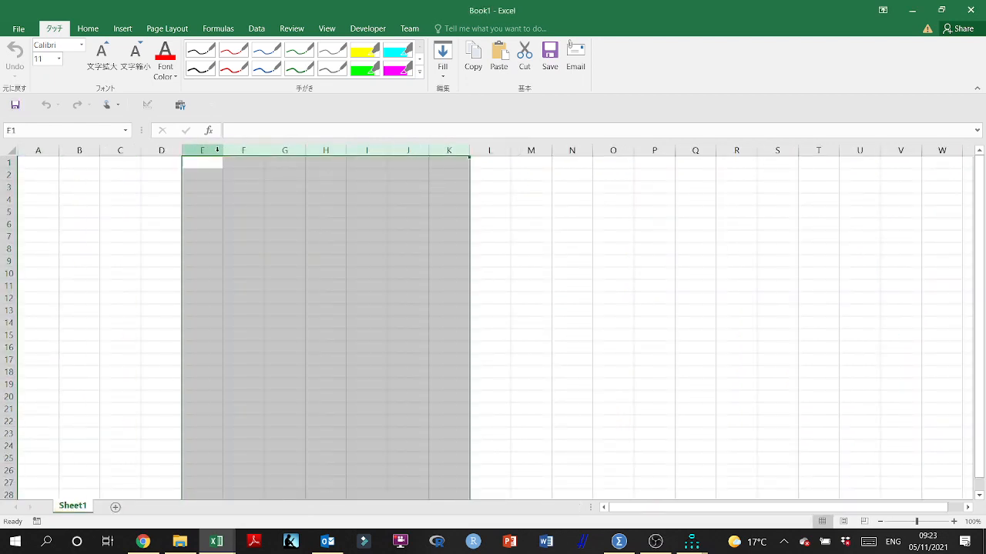
{"action": "left_click_drag", "start_coordinate": [224, 151], "coordinate": [285, 165]}
{"action": "left_click", "coordinate": [238, 170]}
{"action": "key", "text": "ctrl+v"}
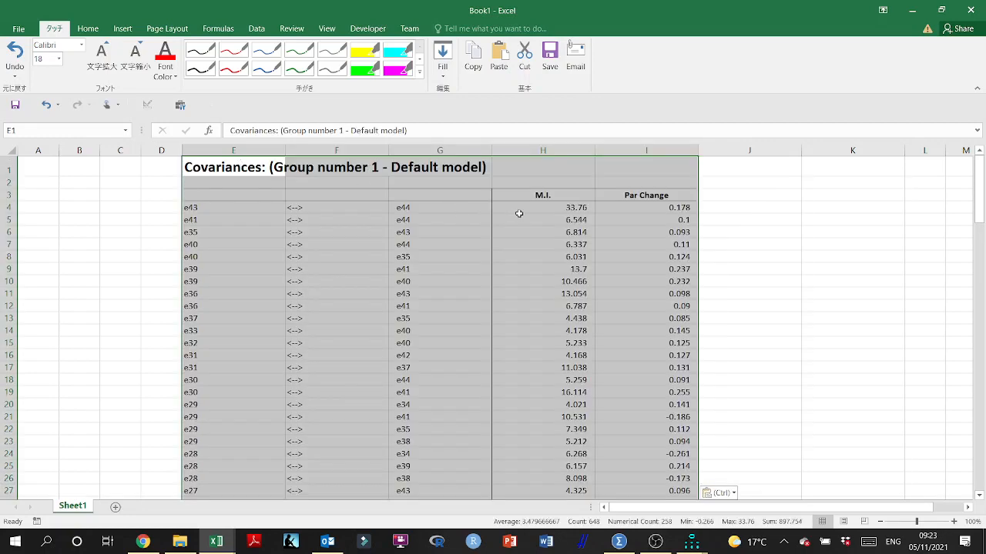
- Fill the empty header cells of the covariances table with e1 in E3, <--> in F3 and e2 in G3
{"action": "left_click", "coordinate": [238, 199]}
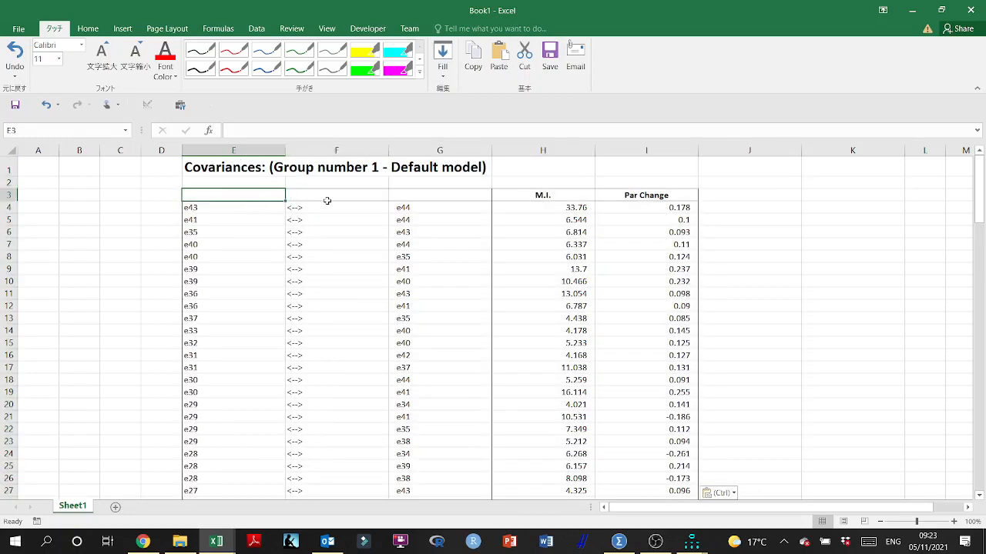
{"action": "left_click", "coordinate": [324, 204]}
{"action": "key", "text": "ctrl+c"}
{"action": "left_click", "coordinate": [324, 195]}
{"action": "key", "text": "ctrl+v"}
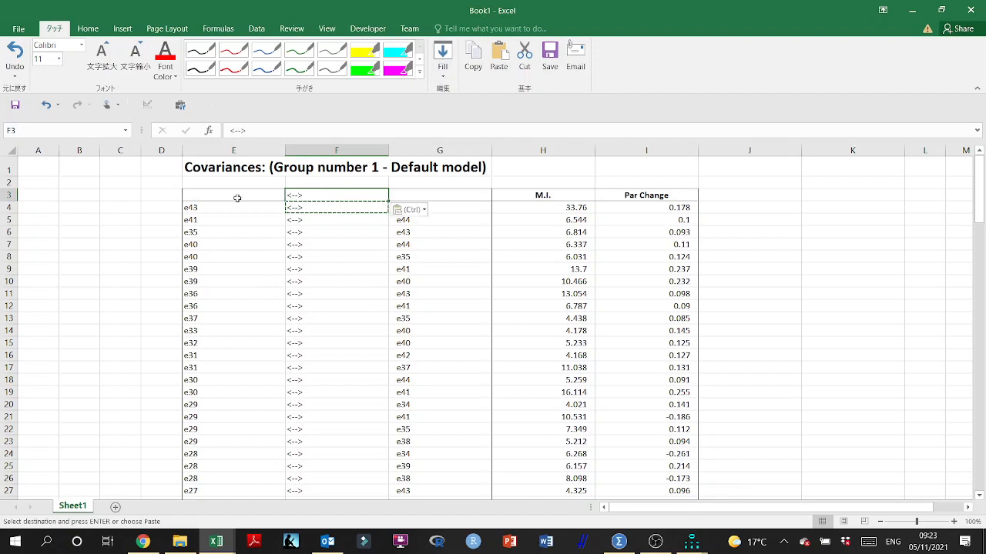
{"action": "left_click", "coordinate": [234, 196]}
{"action": "type", "text": "e1"}
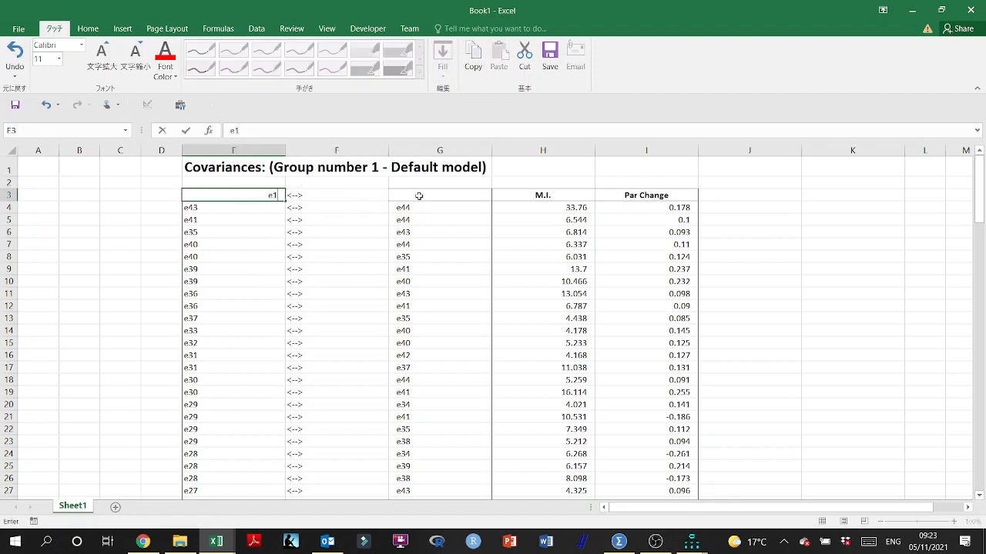
{"action": "left_click", "coordinate": [419, 196]}
{"action": "type", "text": "e2"}
{"action": "left_click", "coordinate": [423, 230]}
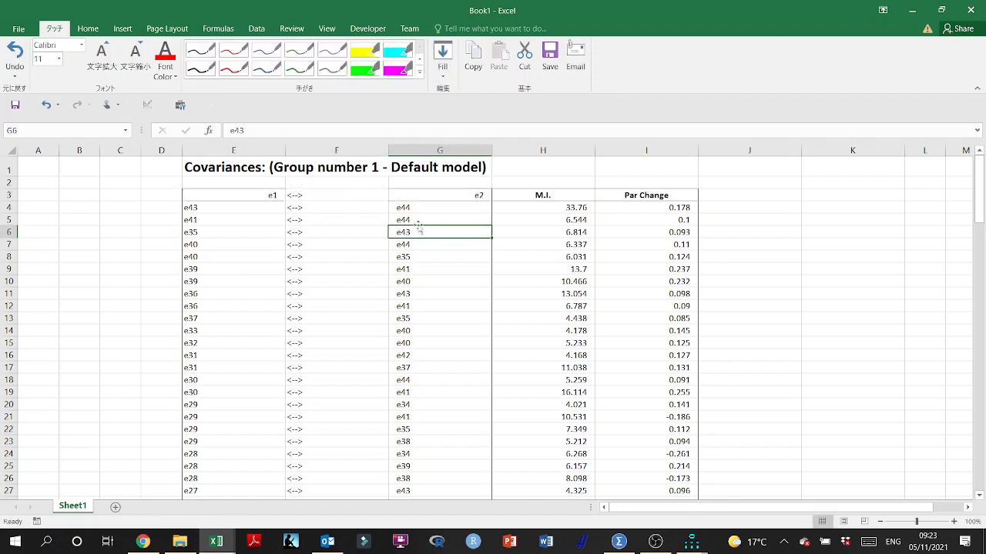
- Sort the whole covariances table, including its header row, by M.I. values from largest to smallest
{"action": "left_click_drag", "start_coordinate": [183, 199], "coordinate": [675, 204]}
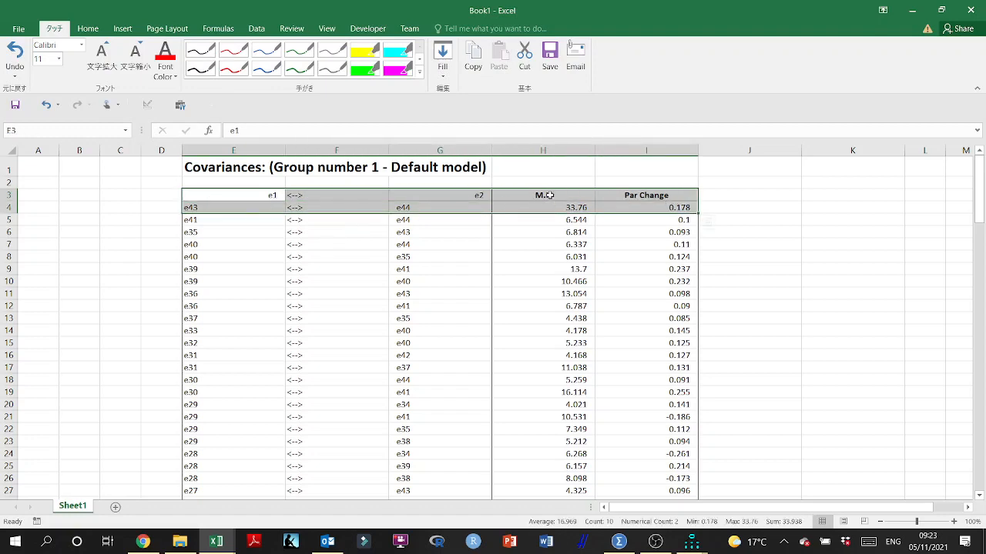
{"action": "key", "text": "ctrl+shift+Down"}
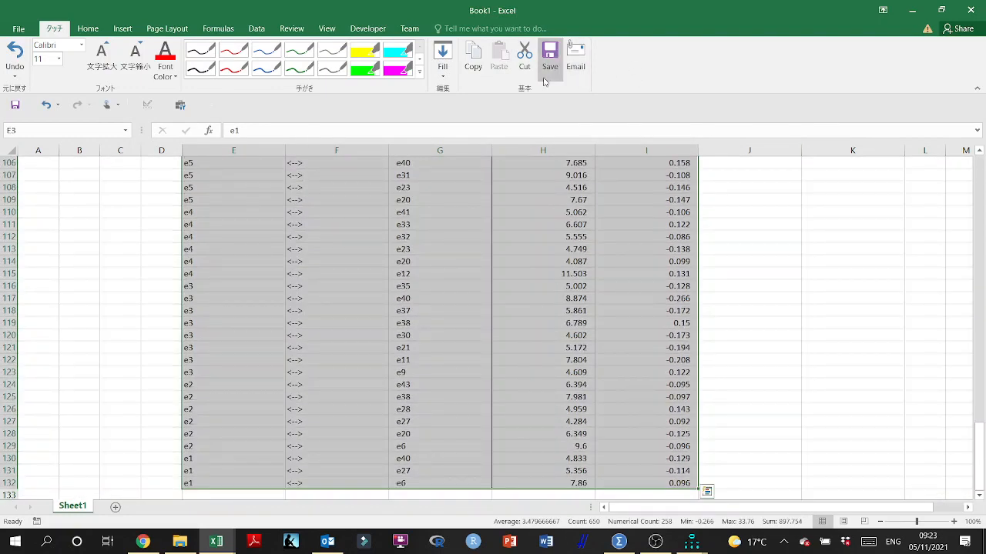
{"action": "left_click", "coordinate": [81, 32]}
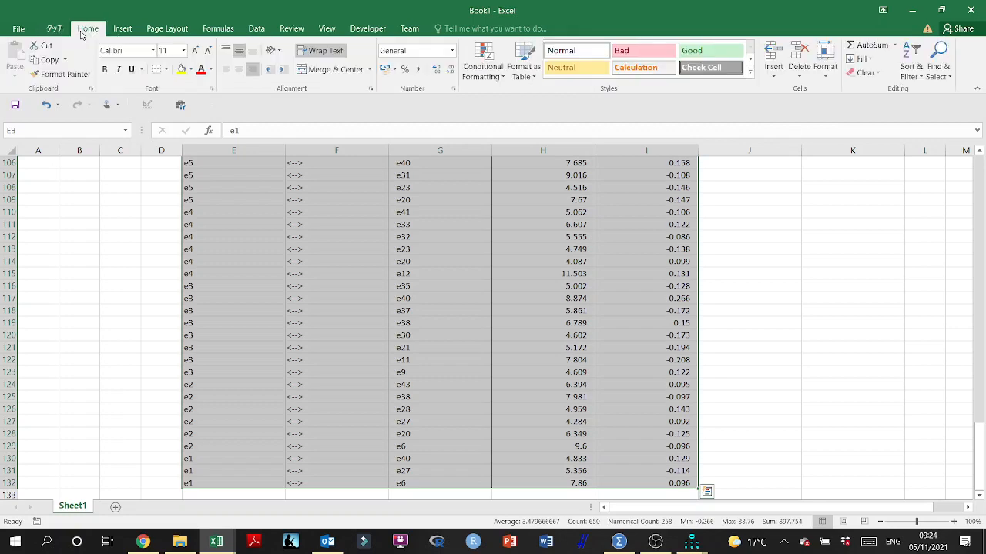
{"action": "left_click", "coordinate": [919, 77]}
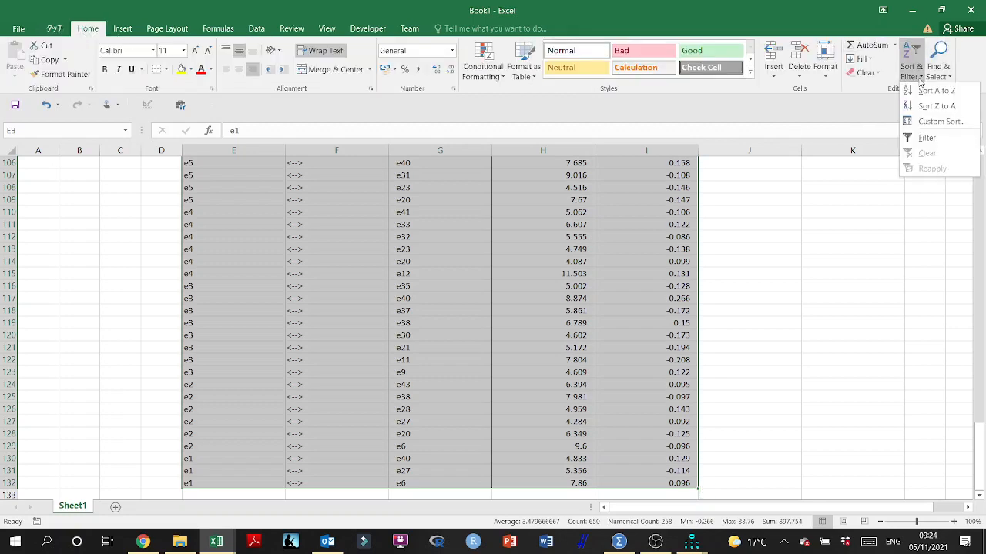
{"action": "left_click", "coordinate": [935, 122]}
{"action": "left_click", "coordinate": [508, 275]}
{"action": "left_click", "coordinate": [483, 315]}
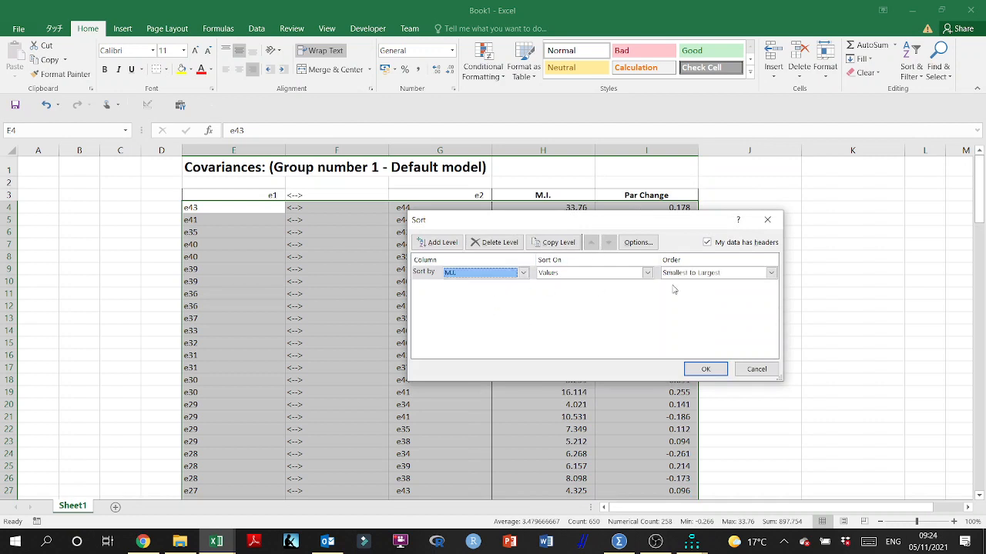
{"action": "left_click", "coordinate": [730, 273]}
{"action": "left_click", "coordinate": [713, 292]}
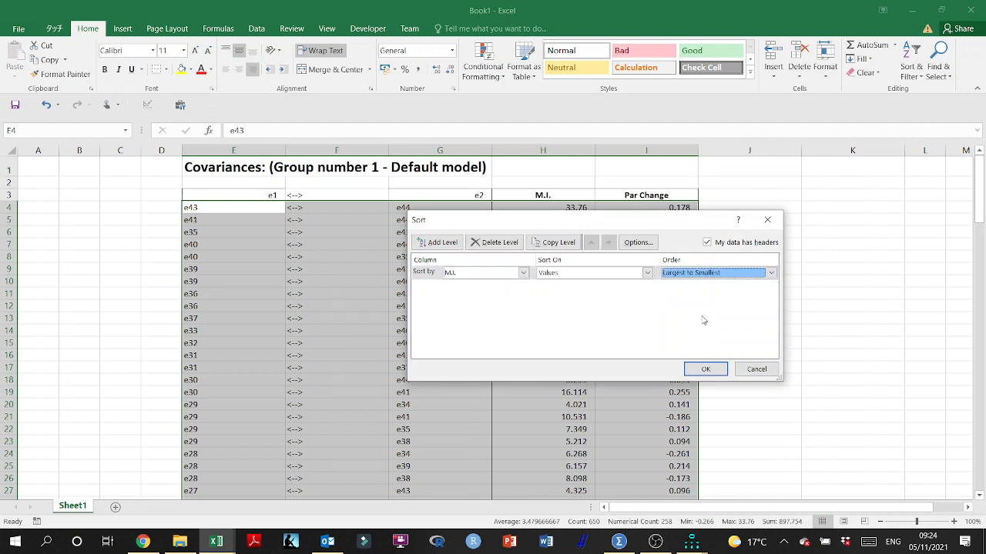
{"action": "left_click", "coordinate": [704, 370]}
{"action": "left_click", "coordinate": [559, 233]}
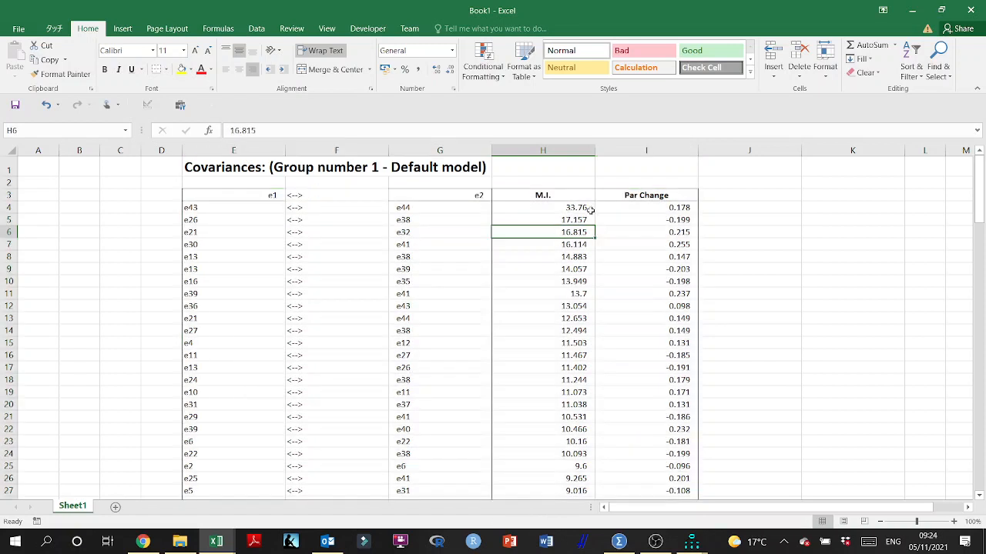
- Review the error pairs e43–e44, e4–e12, e39–e40 and e2–e6, checking in the AMOS path diagram which constructs they belong to
{"action": "left_click_drag", "start_coordinate": [232, 211], "coordinate": [374, 210]}
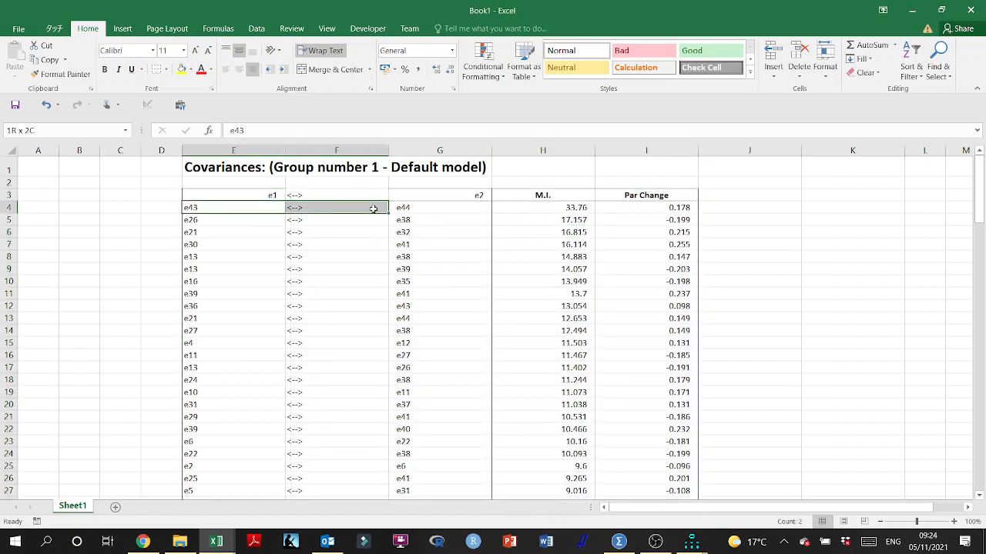
{"action": "mouse_move", "coordinate": [687, 543]}
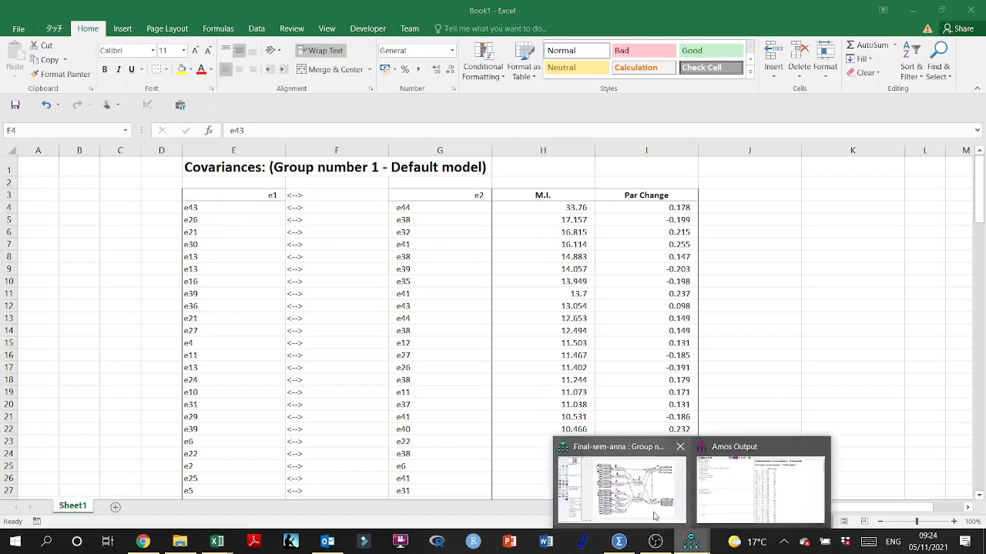
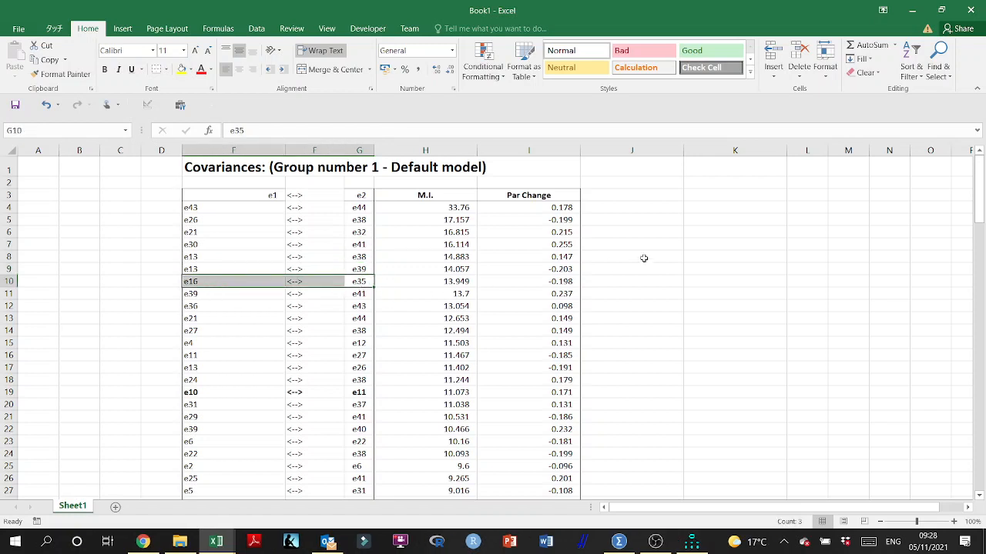
{"action": "left_click_drag", "start_coordinate": [365, 347], "coordinate": [190, 348]}
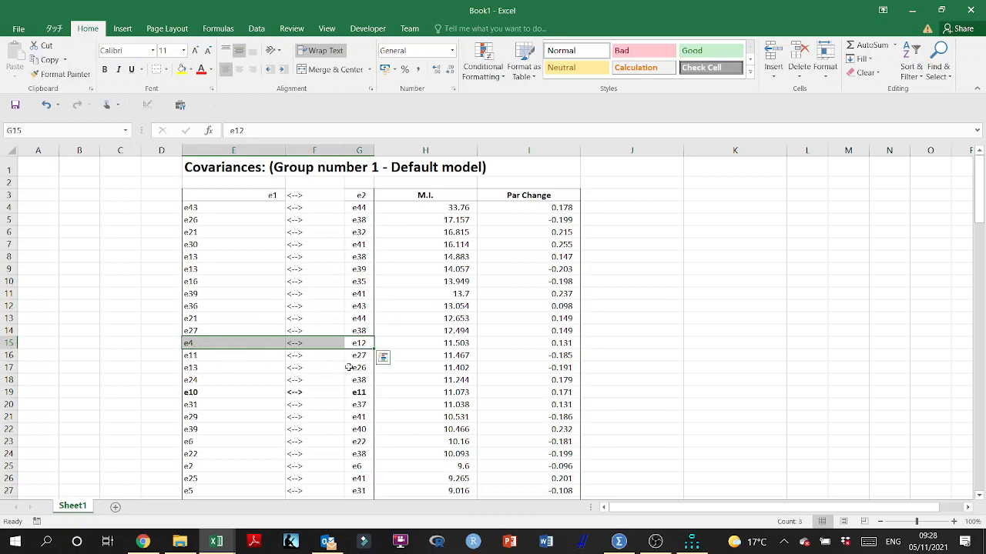
{"action": "scroll", "coordinate": [372, 380], "scroll_direction": "down", "scroll_amount": 4}
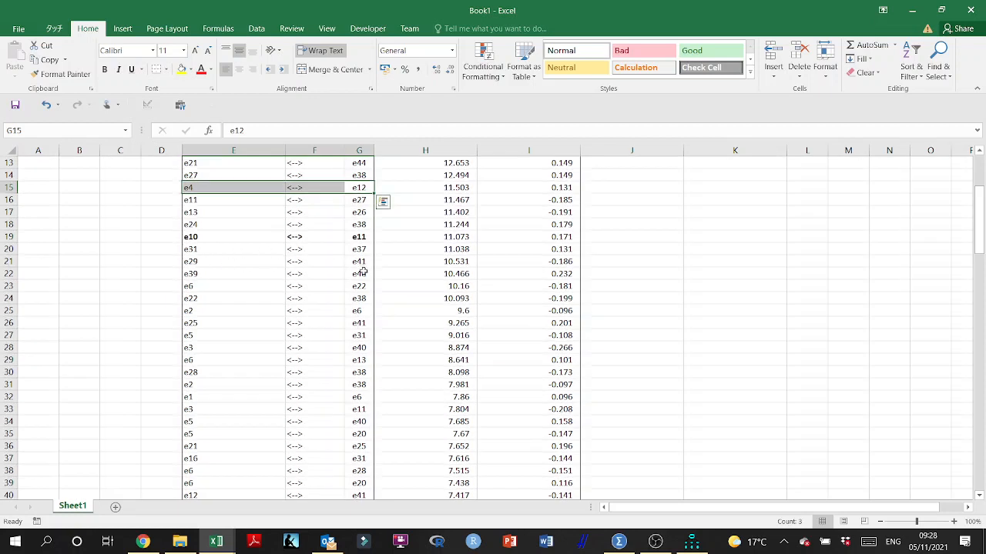
{"action": "left_click_drag", "start_coordinate": [285, 276], "coordinate": [372, 274]}
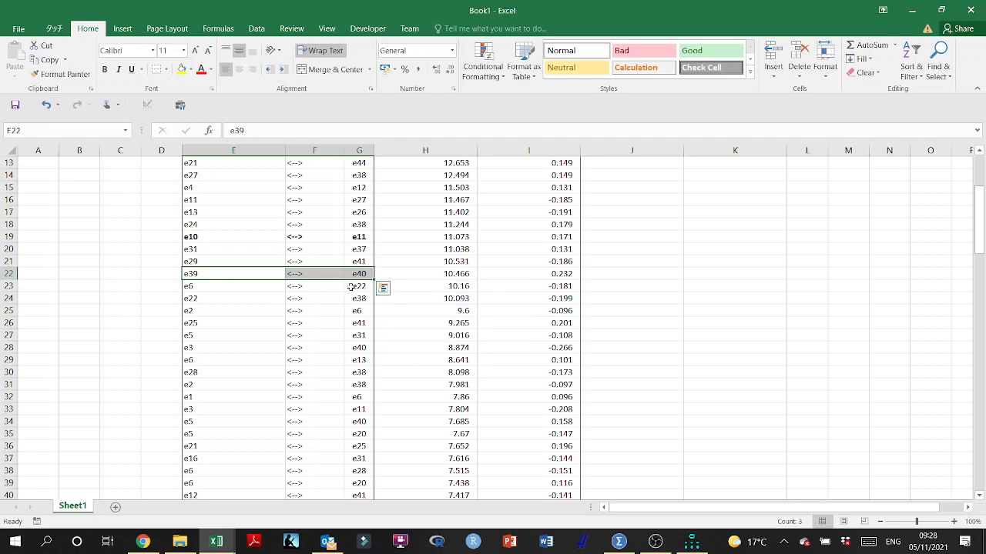
{"action": "left_click_drag", "start_coordinate": [358, 310], "coordinate": [203, 310]}
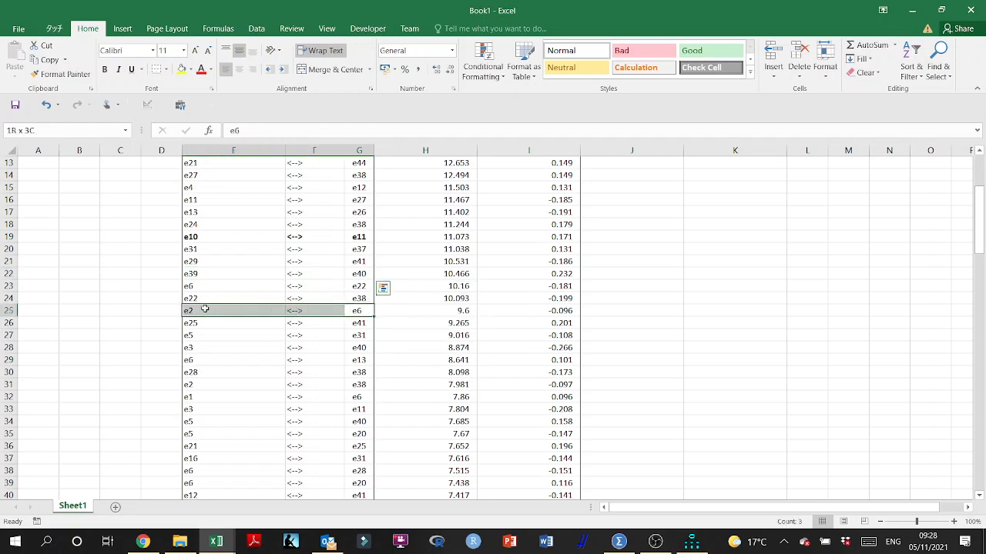
{"action": "left_click", "coordinate": [692, 541]}
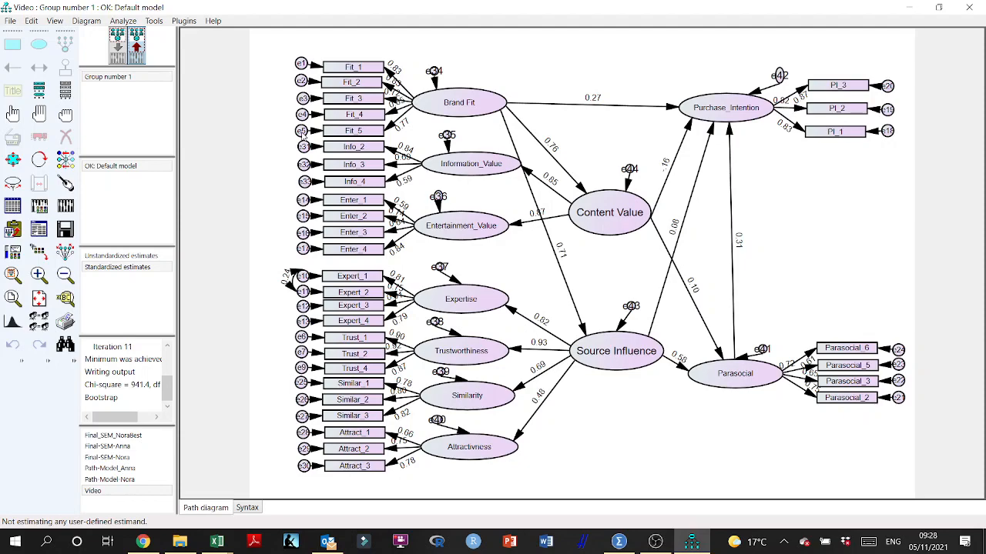
{"action": "left_click", "coordinate": [690, 543]}
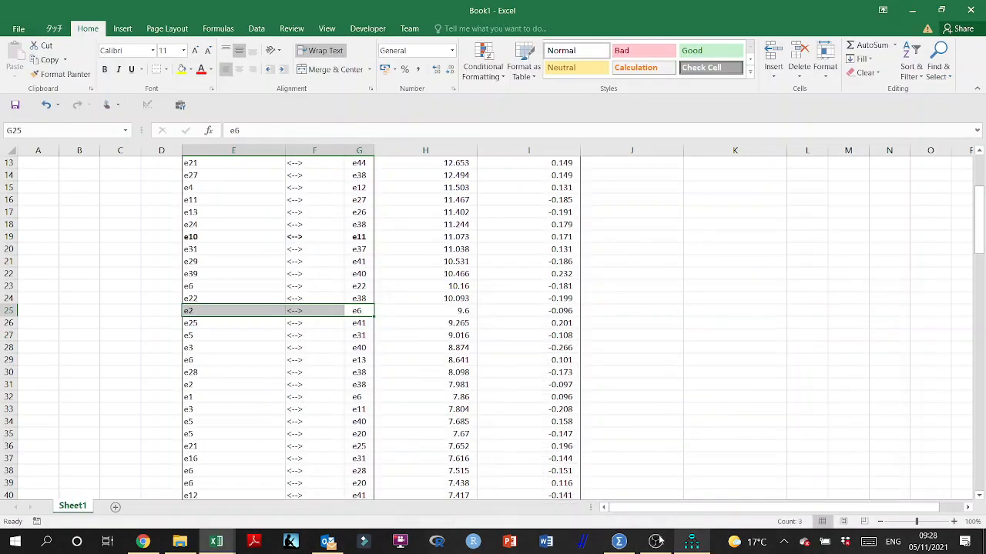
- Check the error pairs e1–e6, e3–e11 and e25–e28 from the Excel table against the AMOS path diagram
{"action": "scroll", "coordinate": [304, 268], "scroll_direction": "down", "scroll_amount": 1}
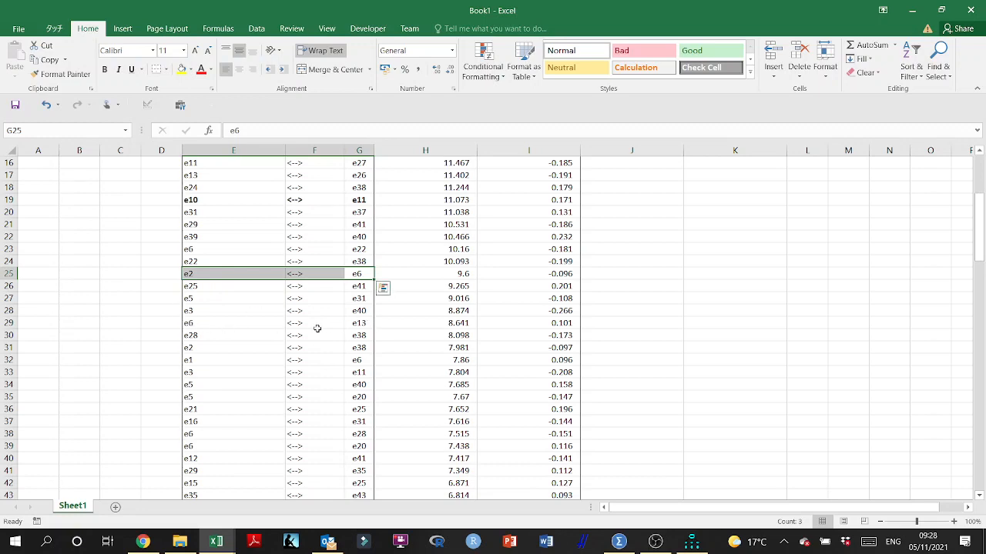
{"action": "scroll", "coordinate": [341, 324], "scroll_direction": "down", "scroll_amount": 1}
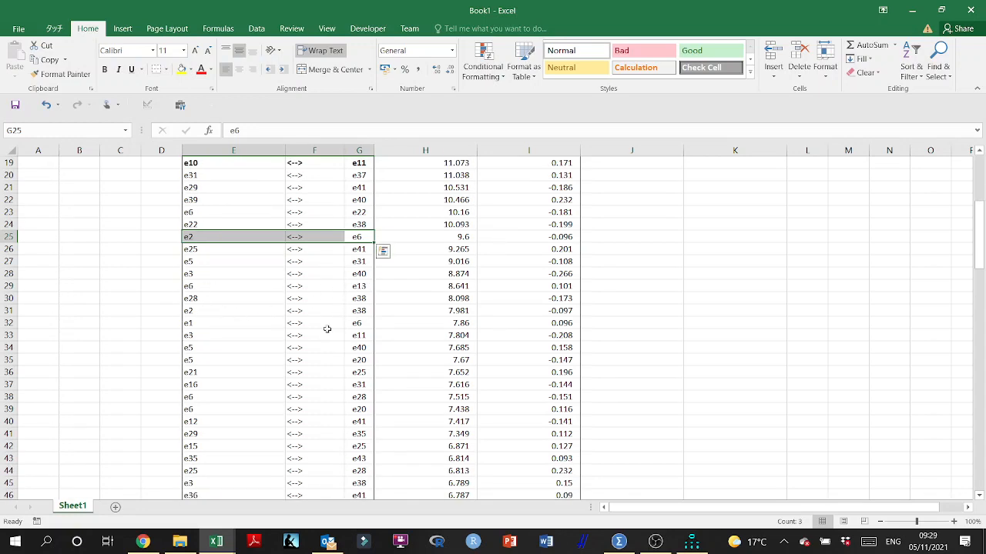
{"action": "left_click_drag", "start_coordinate": [356, 323], "coordinate": [237, 318]}
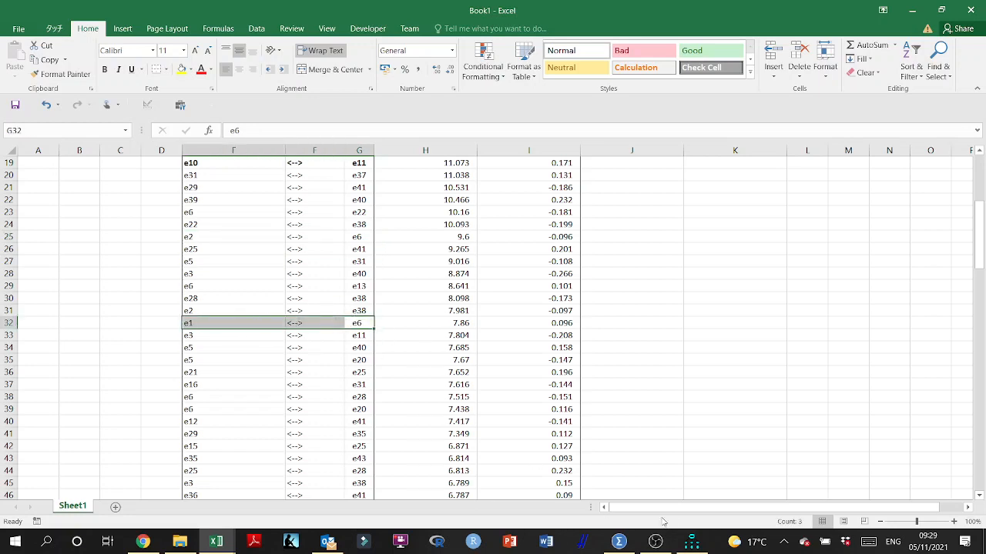
{"action": "left_click", "coordinate": [692, 542]}
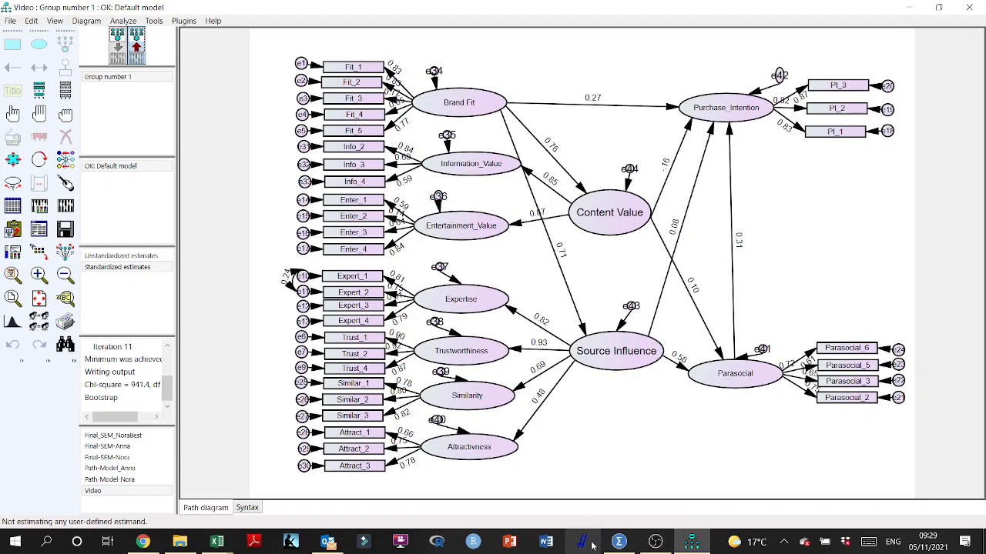
{"action": "left_click", "coordinate": [692, 543]}
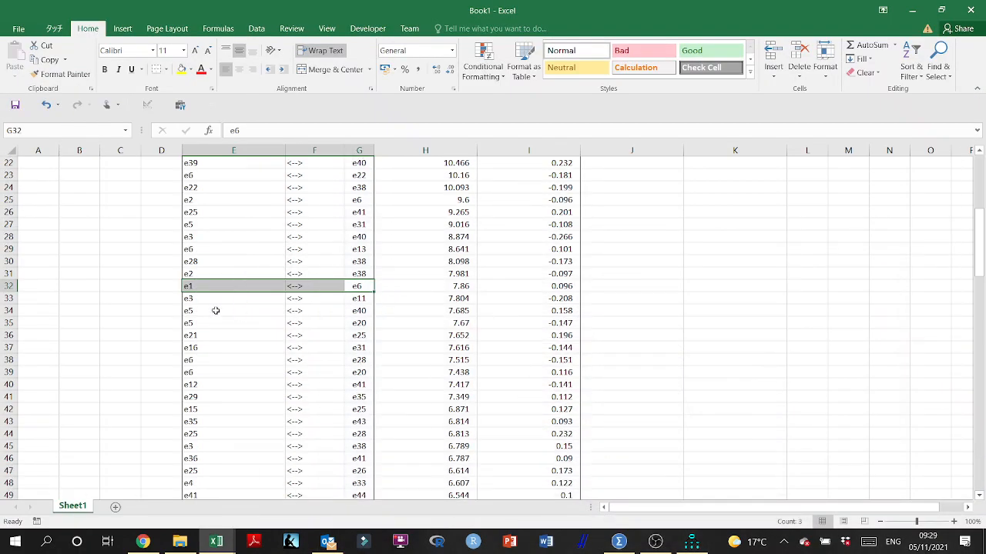
{"action": "left_click_drag", "start_coordinate": [354, 298], "coordinate": [212, 298]}
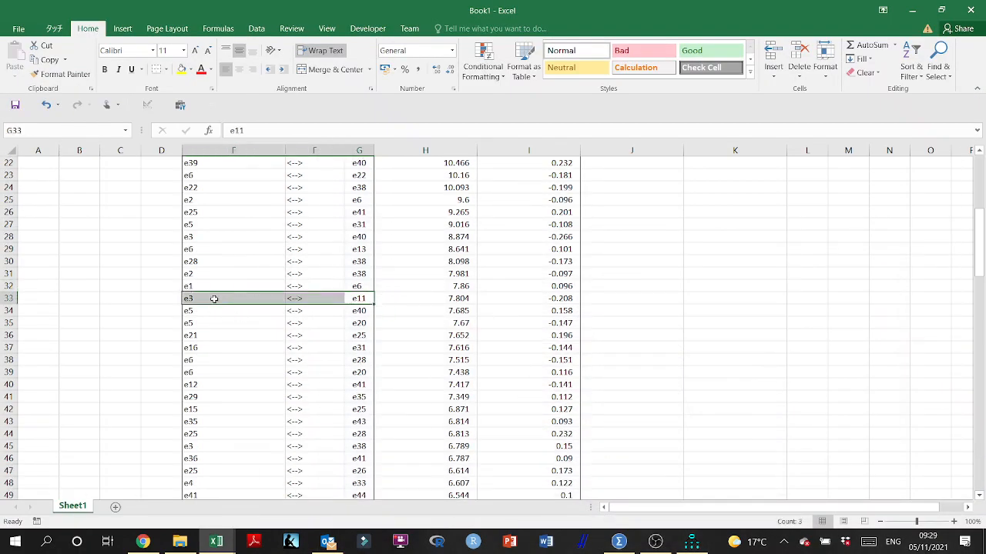
{"action": "scroll", "coordinate": [344, 282], "scroll_direction": "down", "scroll_amount": 2}
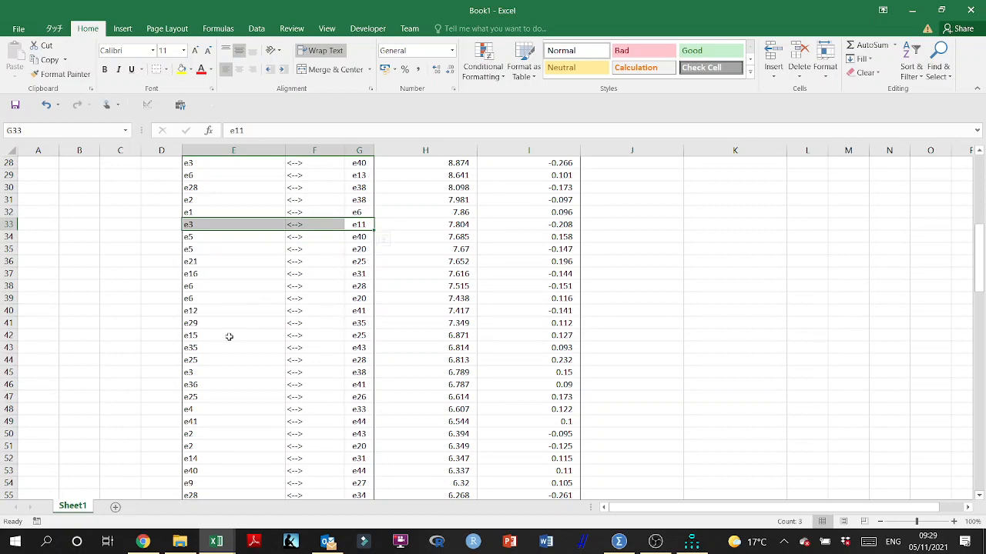
{"action": "left_click_drag", "start_coordinate": [355, 362], "coordinate": [231, 359]}
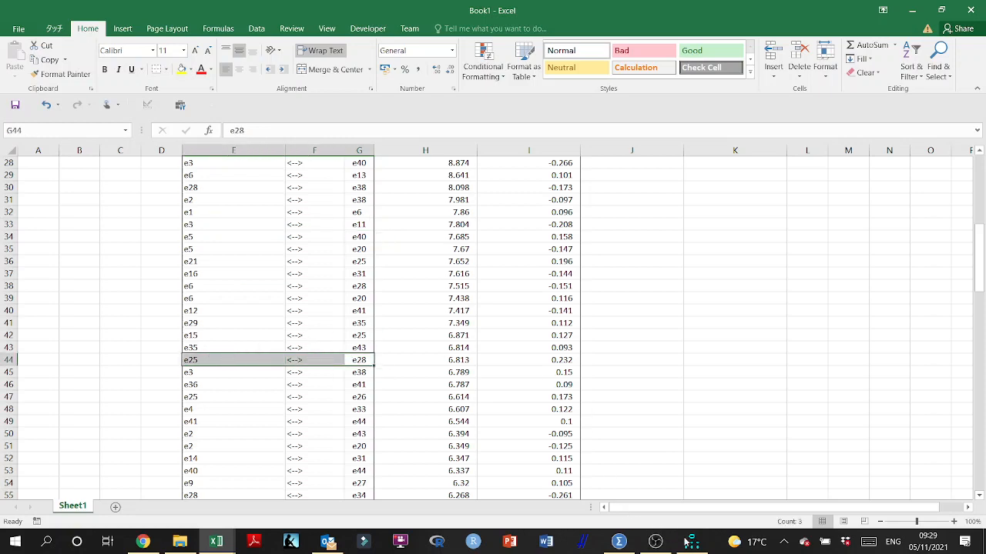
{"action": "left_click", "coordinate": [691, 541]}
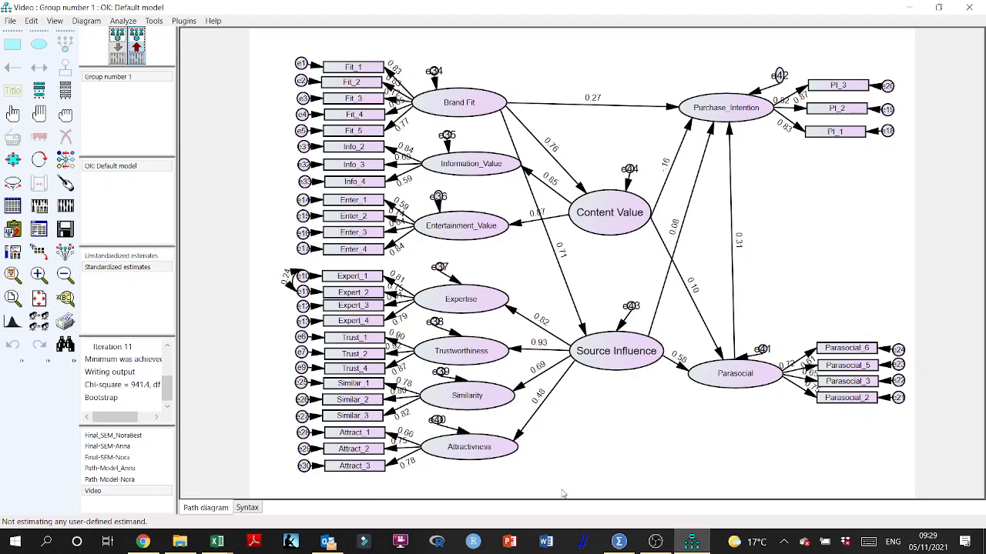
{"action": "key", "text": "alt+Tab"}
- Draw a covariance between e26 and e25 in the AMOS input path diagram, and bold that pair in row 47 of the Excel table
{"action": "scroll", "coordinate": [341, 330], "scroll_direction": "down", "scroll_amount": 2}
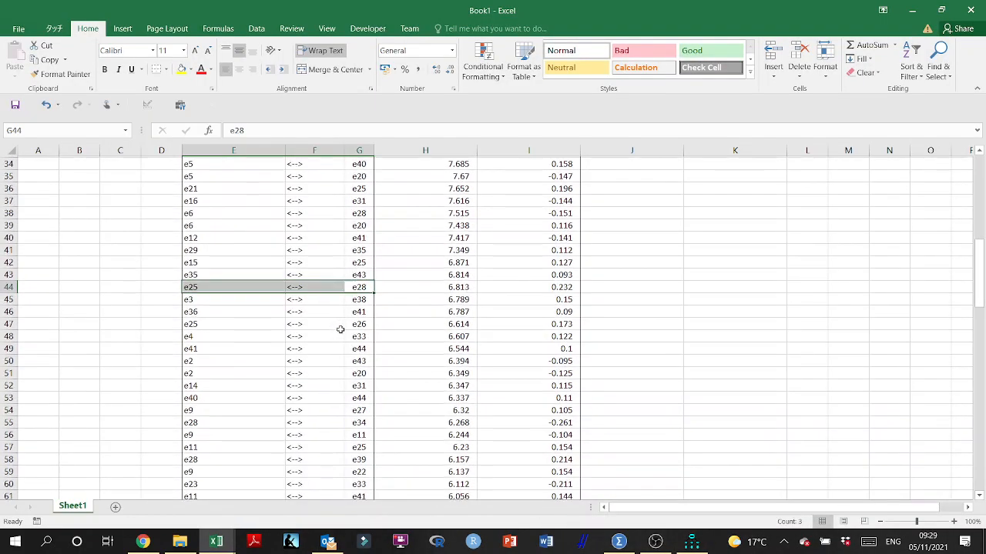
{"action": "left_click_drag", "start_coordinate": [209, 325], "coordinate": [373, 323]}
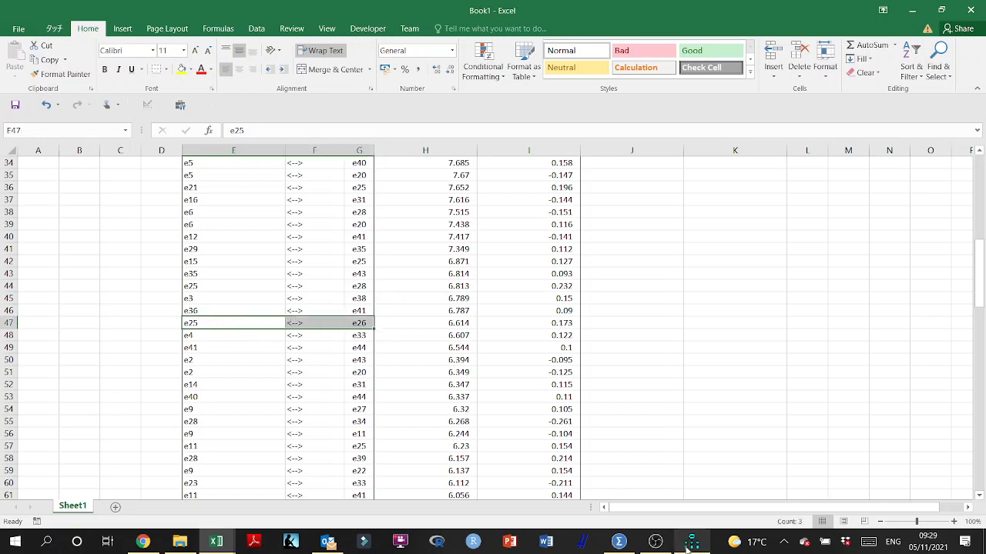
{"action": "left_click", "coordinate": [690, 542]}
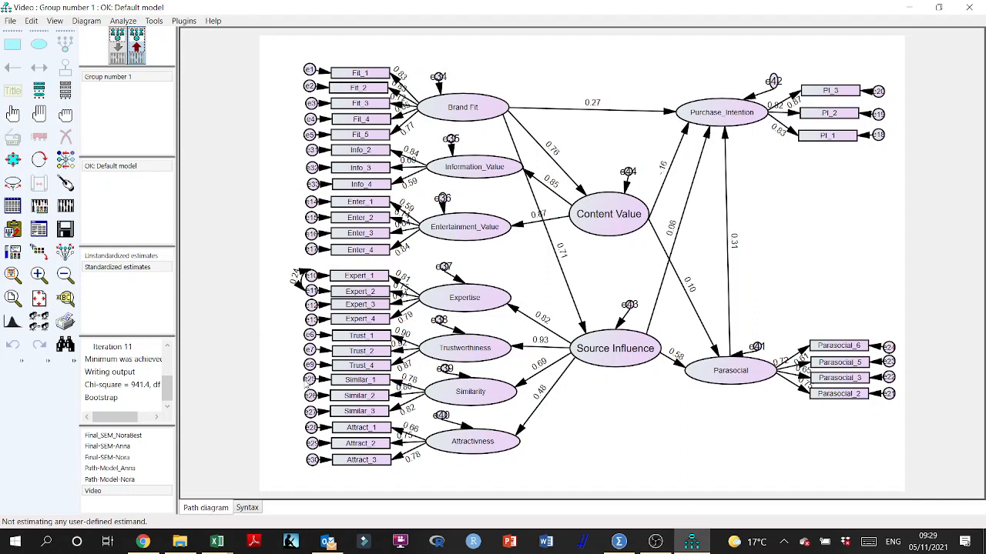
{"action": "left_click", "coordinate": [116, 45]}
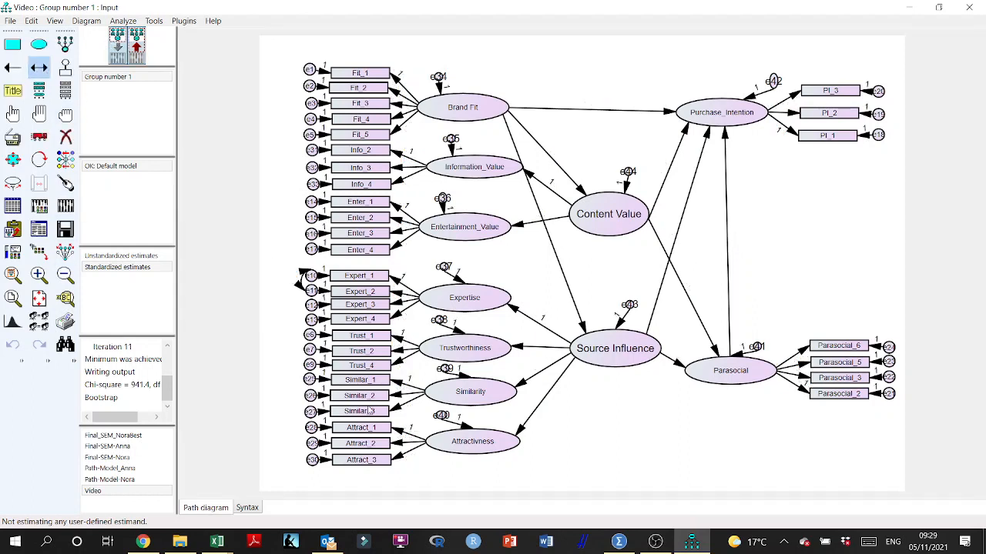
{"action": "left_click_drag", "start_coordinate": [310, 396], "coordinate": [308, 379]}
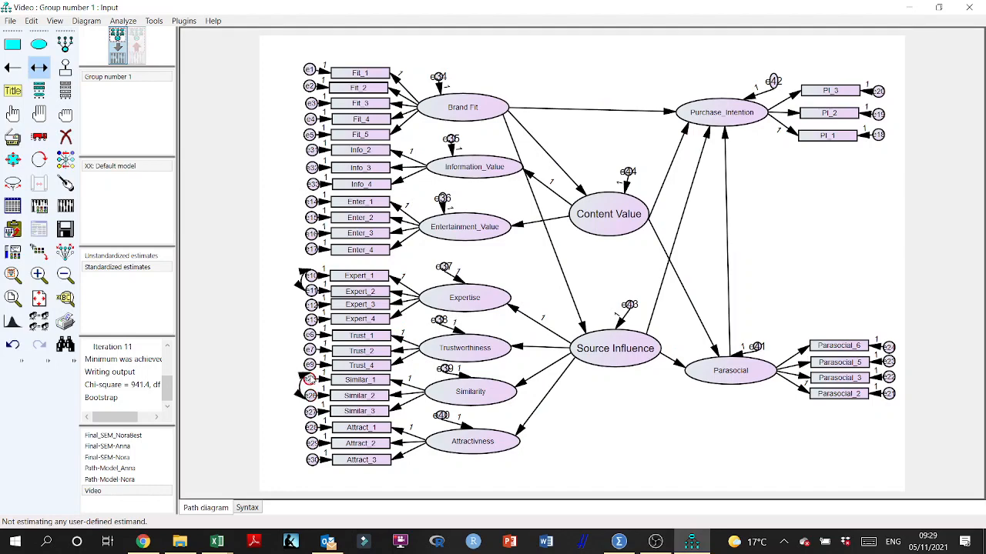
{"action": "left_click", "coordinate": [692, 542]}
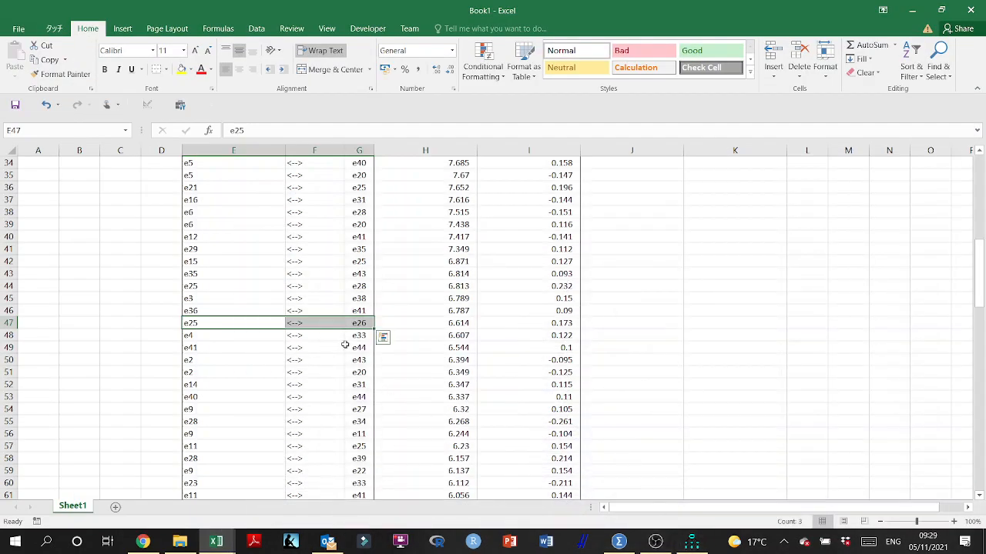
{"action": "key", "text": "ctrl+b"}
- Check the error pairs e41–e44 and e9–e11 from the Excel table against the AMOS path diagram
{"action": "scroll", "coordinate": [331, 335], "scroll_direction": "down", "scroll_amount": 2}
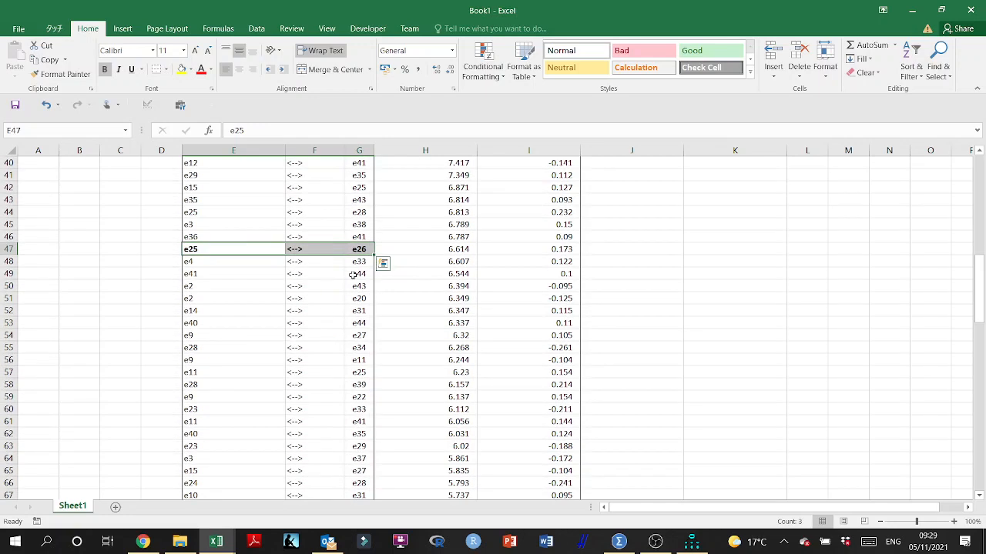
{"action": "left_click_drag", "start_coordinate": [362, 275], "coordinate": [216, 273]}
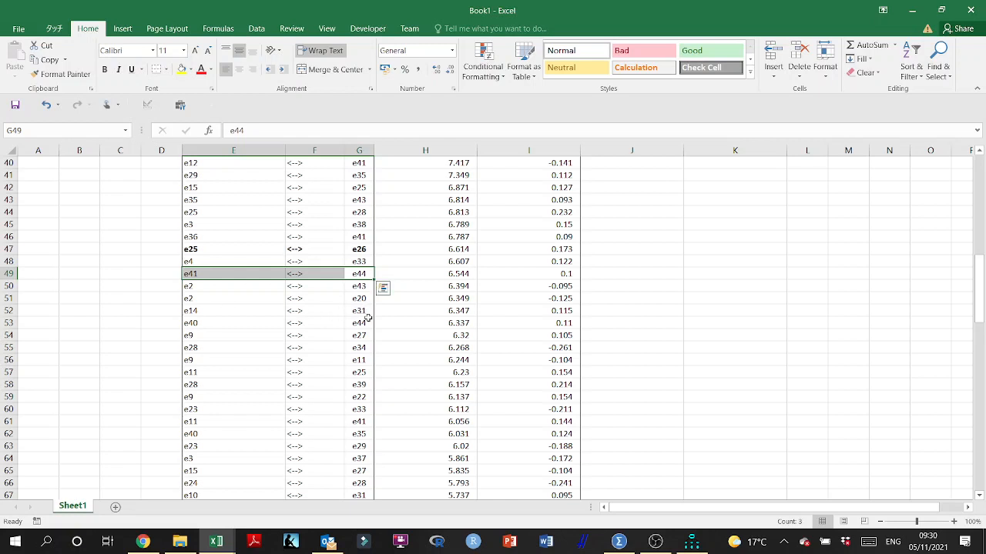
{"action": "left_click_drag", "start_coordinate": [359, 360], "coordinate": [207, 360]}
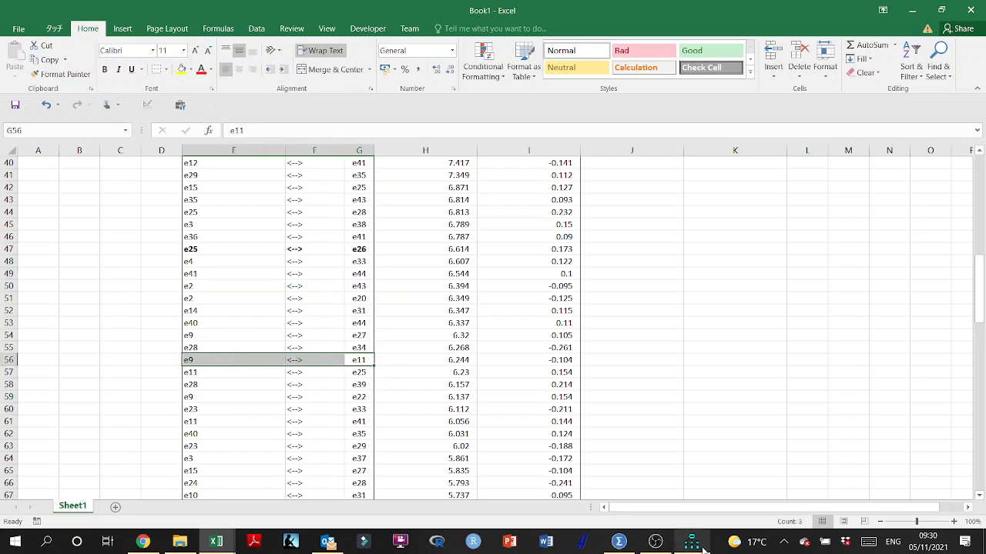
{"action": "left_click", "coordinate": [691, 541]}
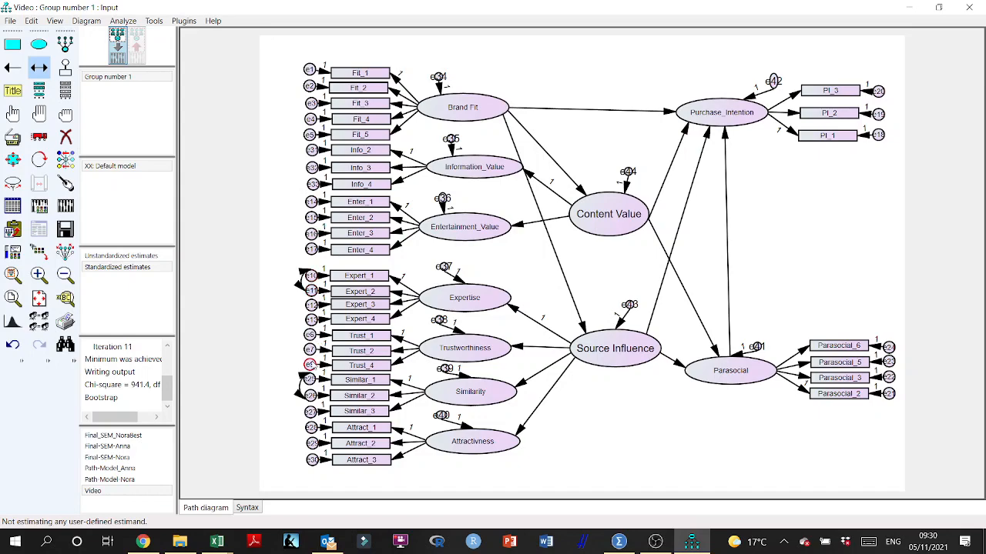
- Check the error pair e7–e11 in row 73 of the Excel table against the AMOS path diagram
{"action": "left_click", "coordinate": [216, 542]}
{"action": "scroll", "coordinate": [309, 321], "scroll_direction": "down", "scroll_amount": 1}
{"action": "scroll", "coordinate": [309, 320], "scroll_direction": "down", "scroll_amount": 3}
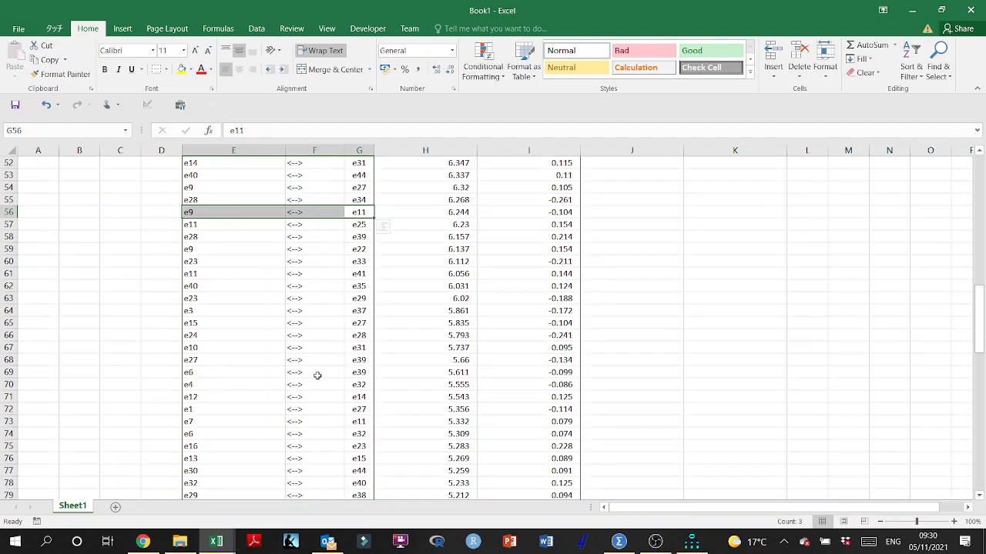
{"action": "left_click_drag", "start_coordinate": [361, 422], "coordinate": [190, 425]}
{"action": "left_click", "coordinate": [691, 541]}
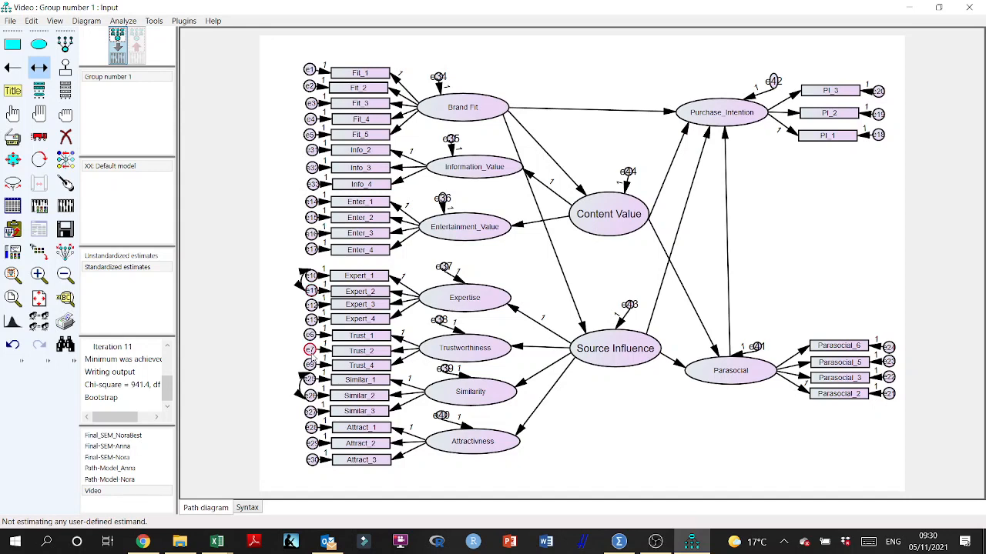
{"action": "left_click", "coordinate": [698, 541]}
- Scan the remaining error pairs in the Excel table for same-construct candidates, including e10–e15 in row 93
{"action": "scroll", "coordinate": [401, 294], "scroll_direction": "down", "scroll_amount": 5}
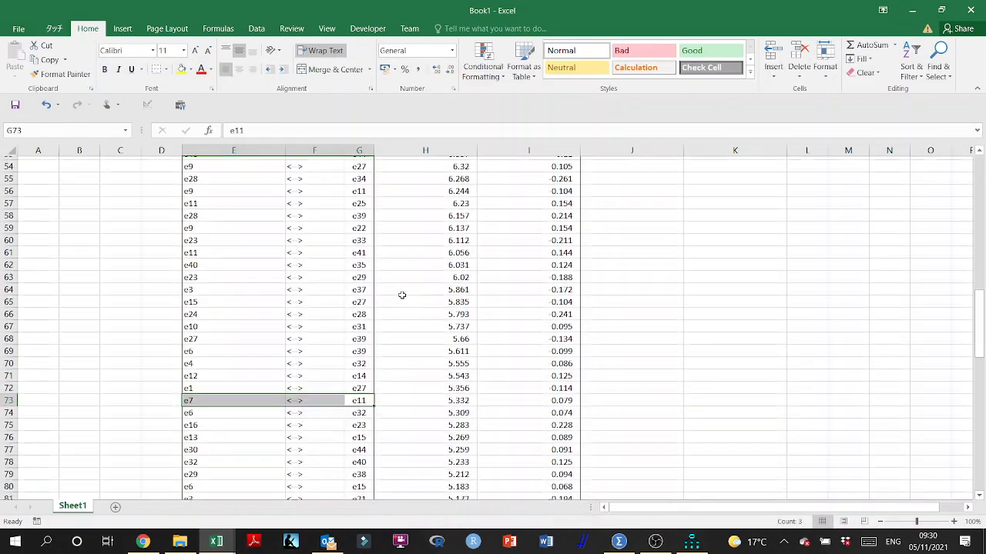
{"action": "scroll", "coordinate": [400, 294], "scroll_direction": "down", "scroll_amount": 1}
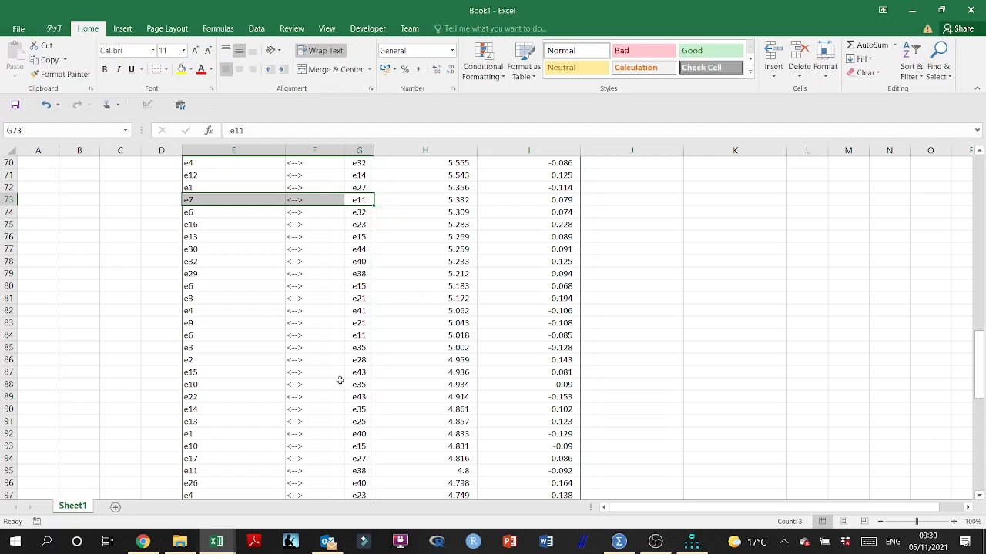
{"action": "scroll", "coordinate": [341, 378], "scroll_direction": "down", "scroll_amount": 3}
{"action": "left_click_drag", "start_coordinate": [362, 335], "coordinate": [194, 336]}
{"action": "scroll", "coordinate": [294, 352], "scroll_direction": "down", "scroll_amount": 1}
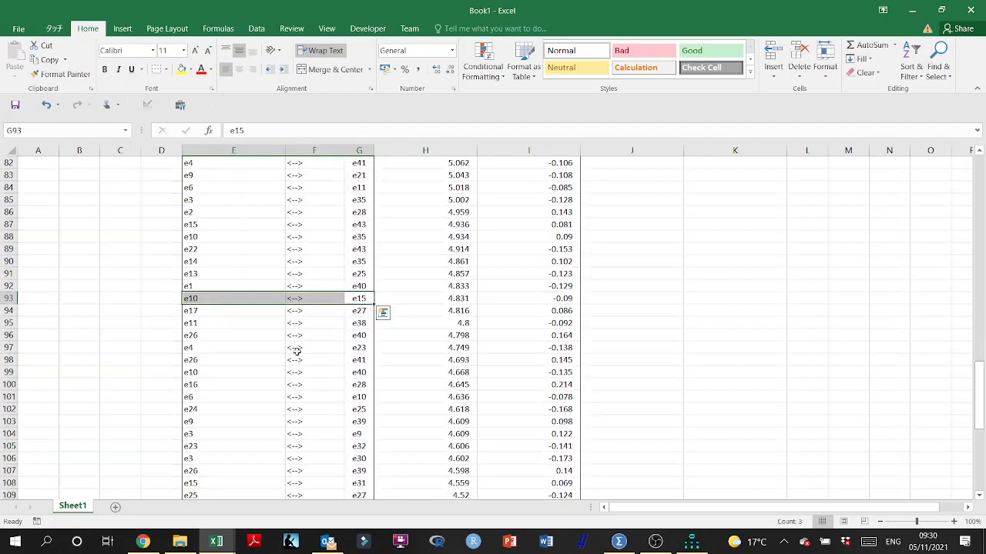
{"action": "scroll", "coordinate": [330, 334], "scroll_direction": "down", "scroll_amount": 2}
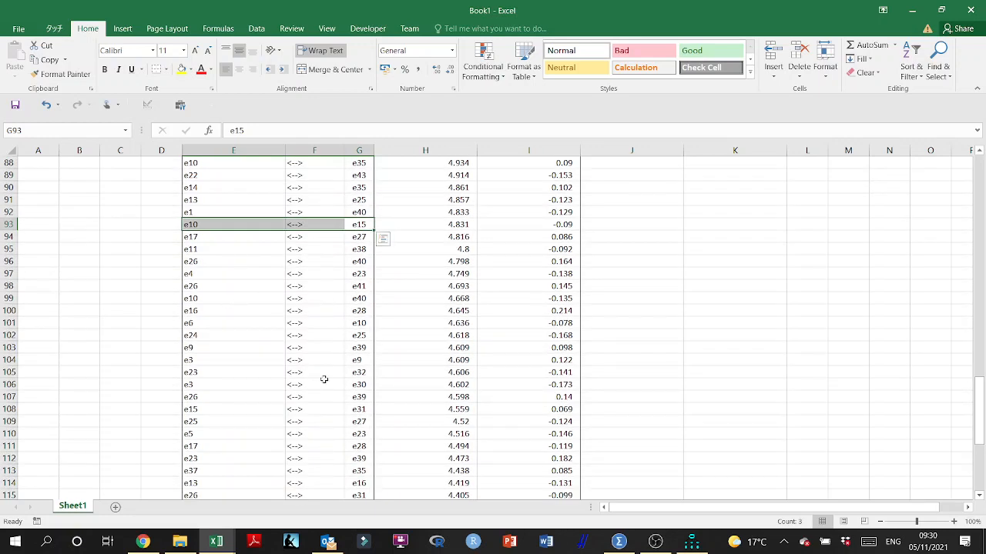
- Calculate the estimates of the Video model in AMOS and review its model fit summary, including CMIN/DF, CFI and RMSEA
{"action": "left_click", "coordinate": [691, 541]}
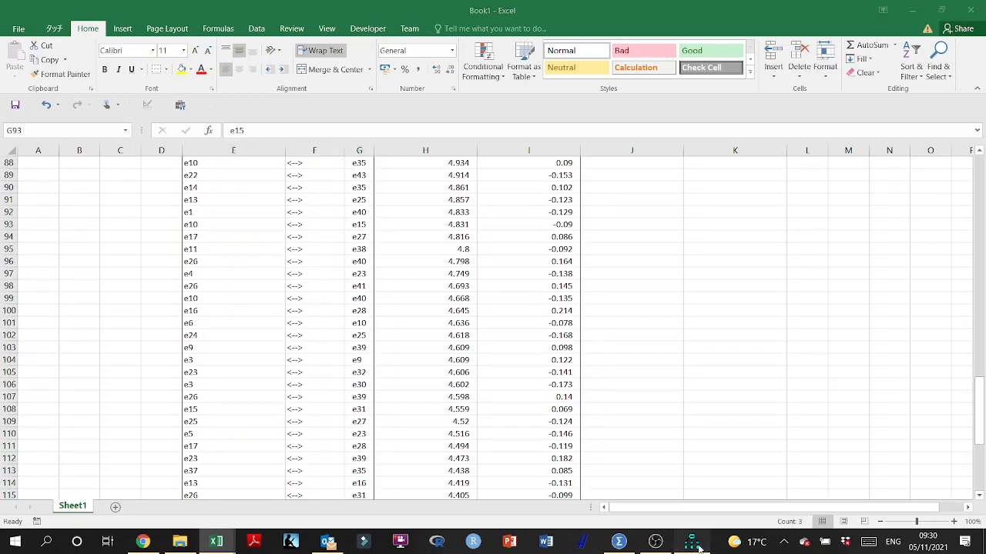
{"action": "left_click", "coordinate": [65, 206]}
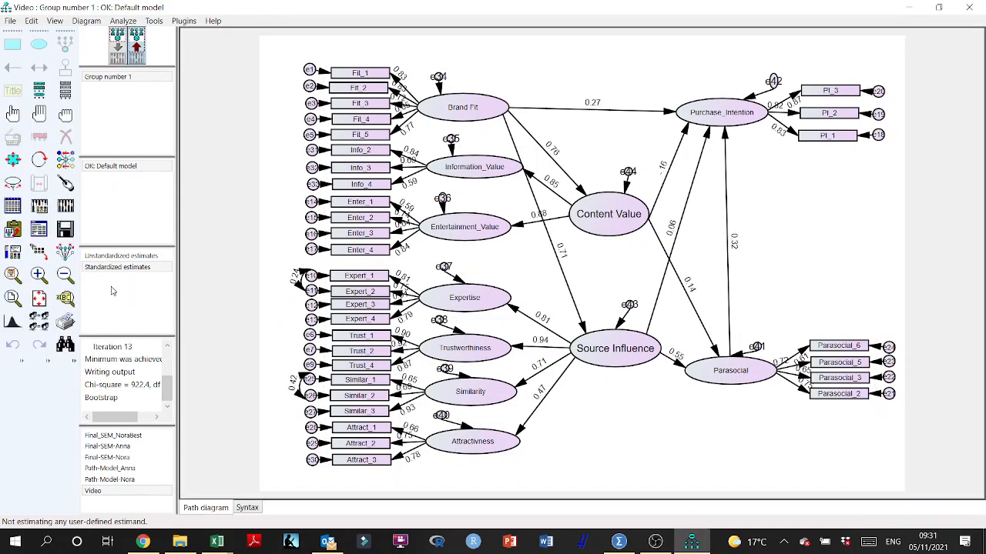
{"action": "left_click", "coordinate": [40, 229]}
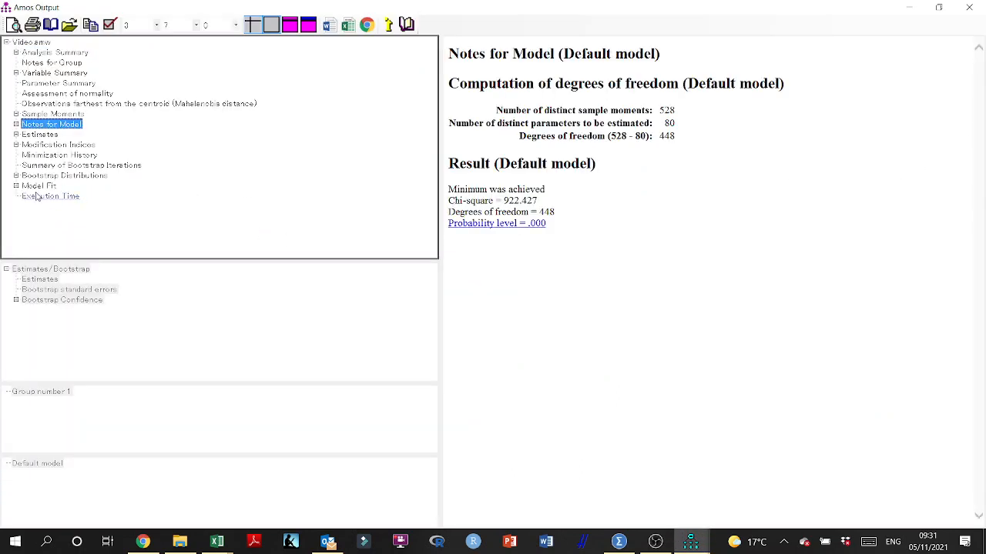
{"action": "left_click", "coordinate": [35, 186]}
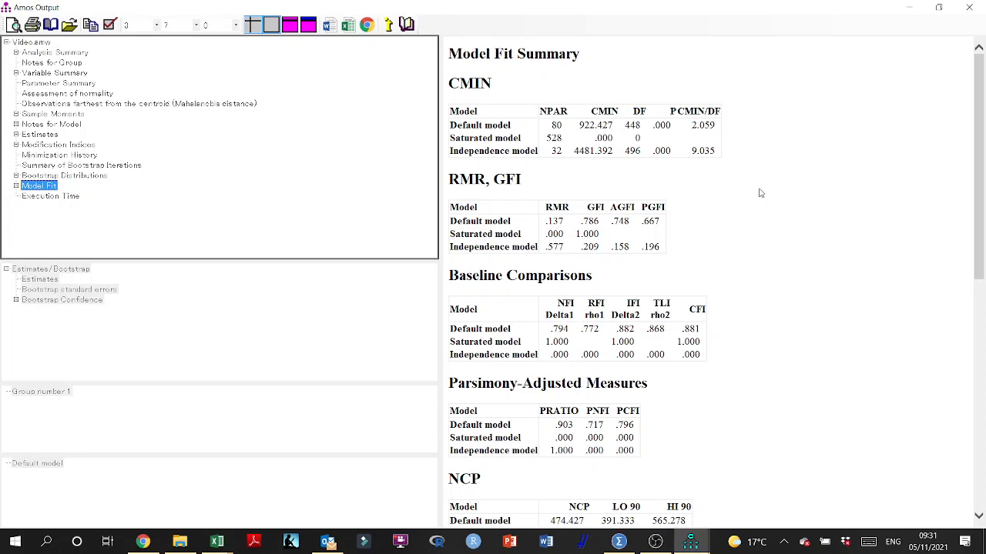
{"action": "scroll", "coordinate": [760, 193], "scroll_direction": "down", "scroll_amount": 3}
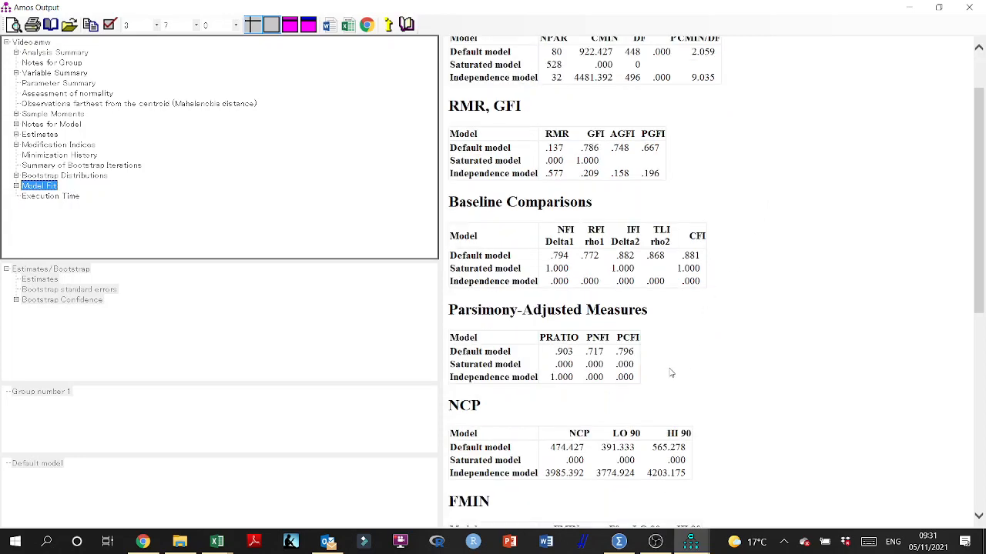
{"action": "scroll", "coordinate": [686, 360], "scroll_direction": "down", "scroll_amount": 7}
{"action": "scroll", "coordinate": [589, 358], "scroll_direction": "down", "scroll_amount": 2}
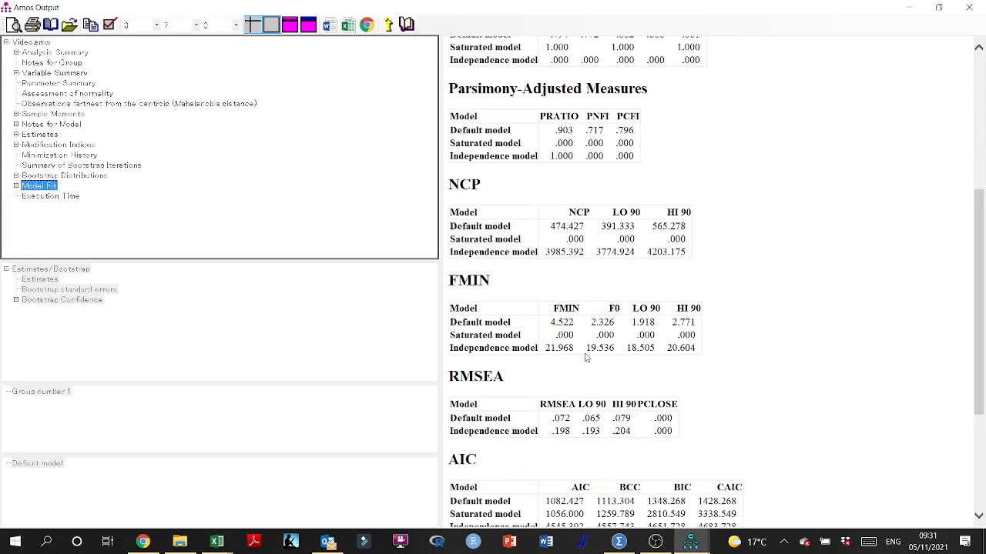
{"action": "scroll", "coordinate": [586, 356], "scroll_direction": "down", "scroll_amount": 3}
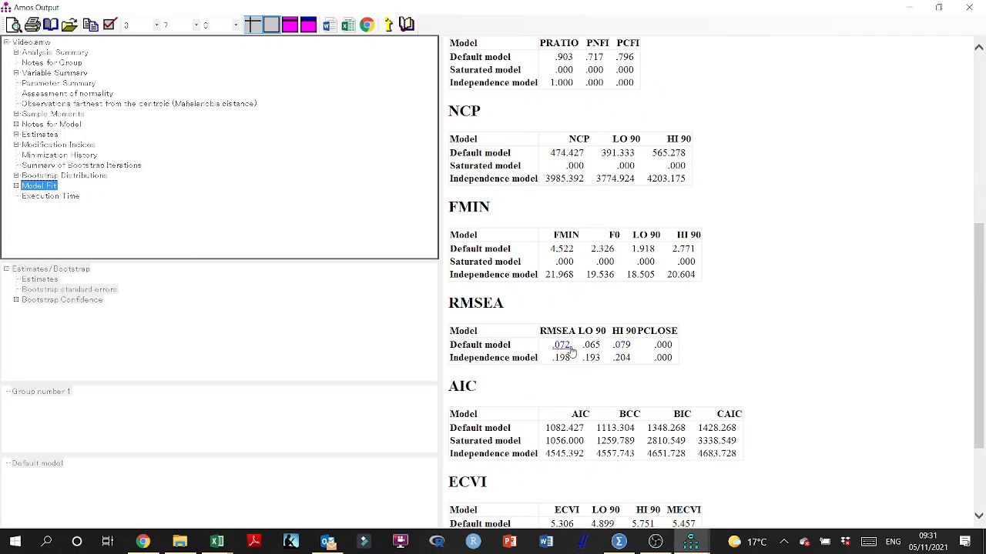
{"action": "left_click", "coordinate": [968, 6]}
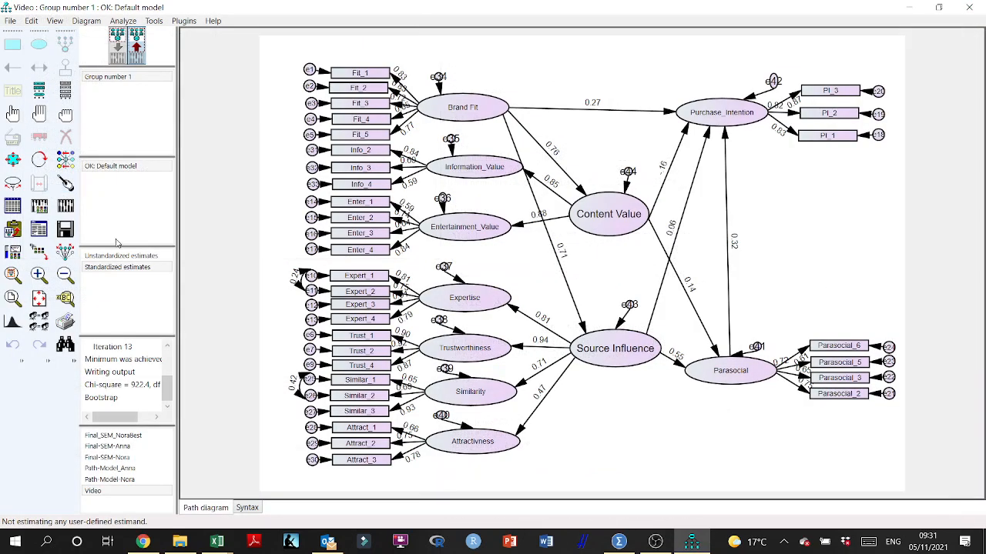
- Save the changes to the Video model and open the Final-SEM-Anna model
{"action": "left_click", "coordinate": [138, 491]}
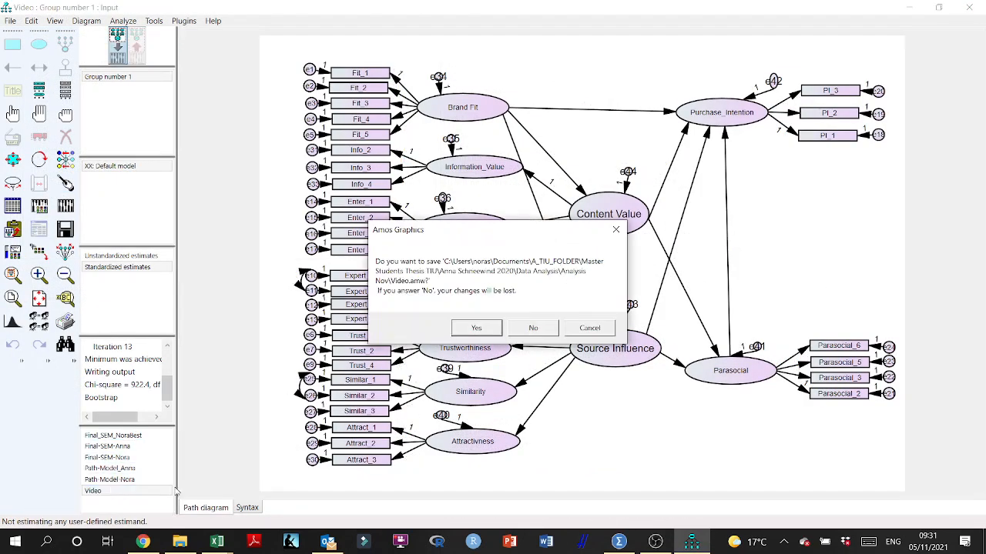
{"action": "left_click", "coordinate": [470, 329]}
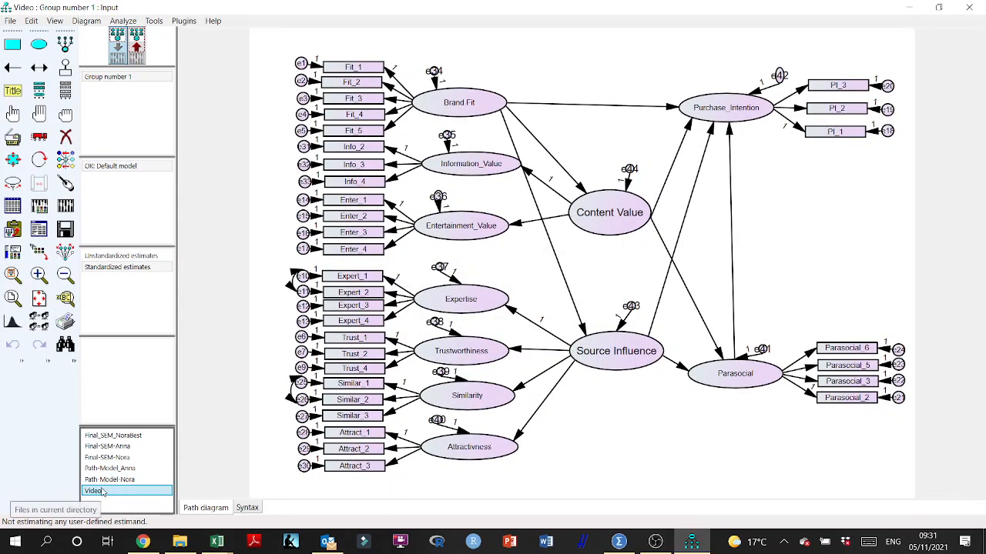
{"action": "left_click", "coordinate": [135, 446]}
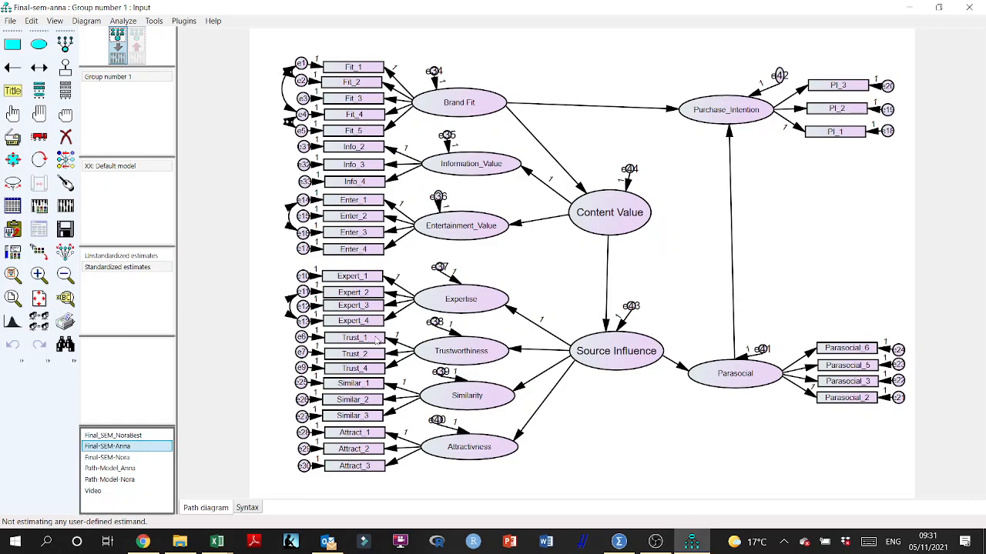
- Calculate the estimates of the opened model and review CMIN/DF, CFI and RMSEA in its model fit summary
{"action": "left_click", "coordinate": [66, 206]}
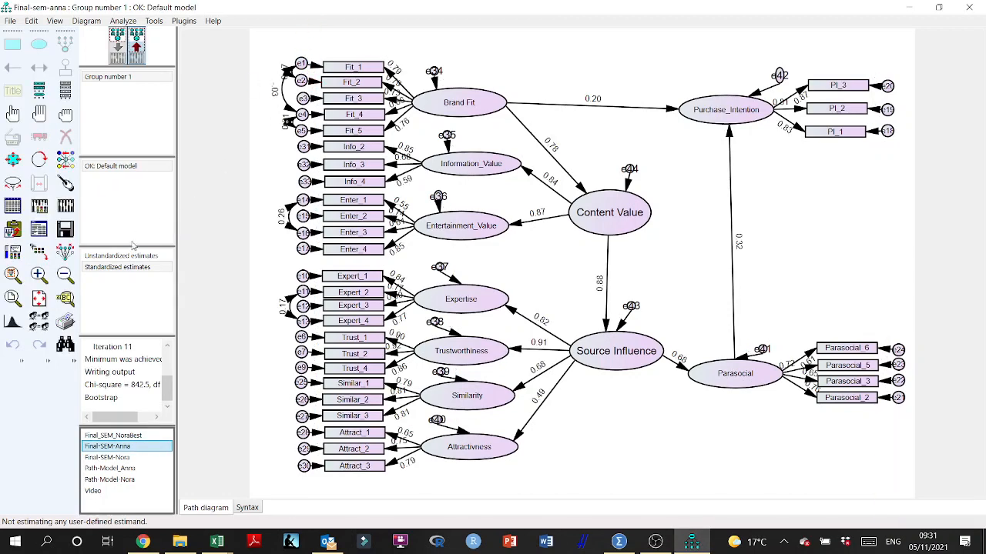
{"action": "left_click", "coordinate": [45, 230]}
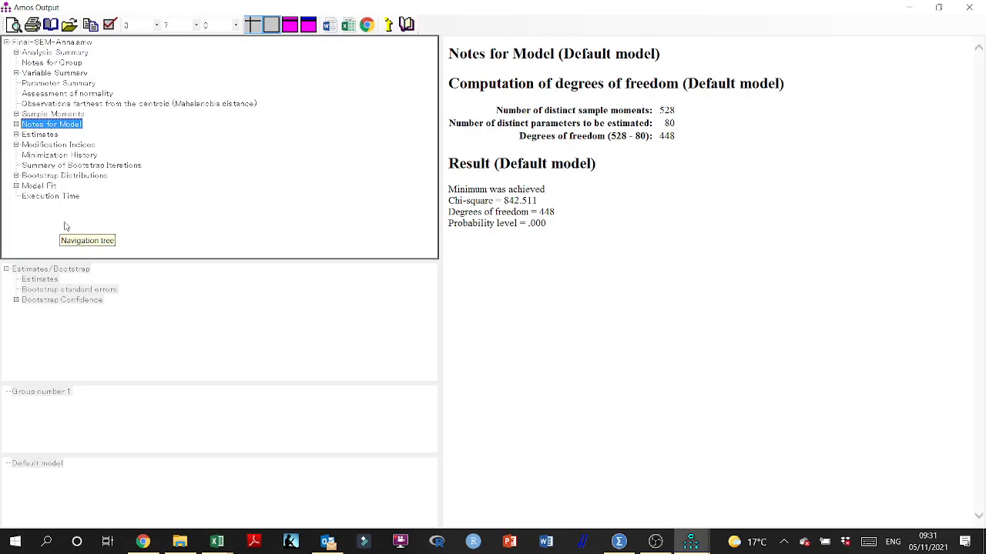
{"action": "left_click", "coordinate": [38, 187]}
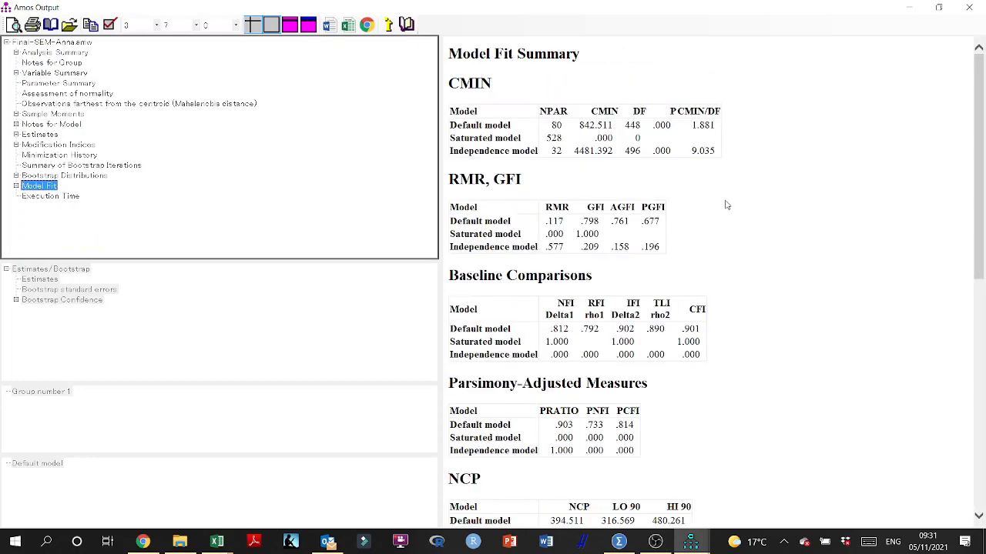
{"action": "scroll", "coordinate": [726, 201], "scroll_direction": "down", "scroll_amount": 2}
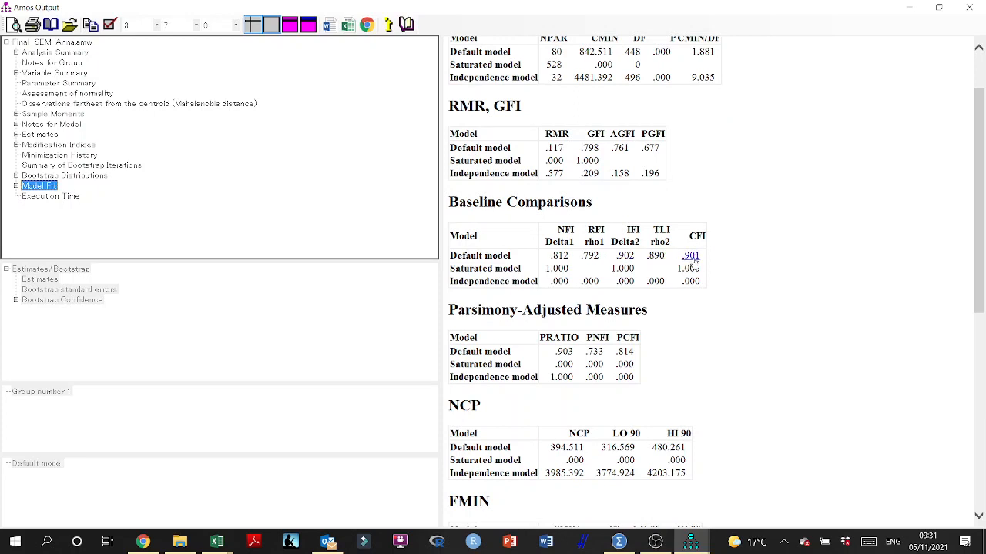
{"action": "scroll", "coordinate": [725, 265], "scroll_direction": "down", "scroll_amount": 2}
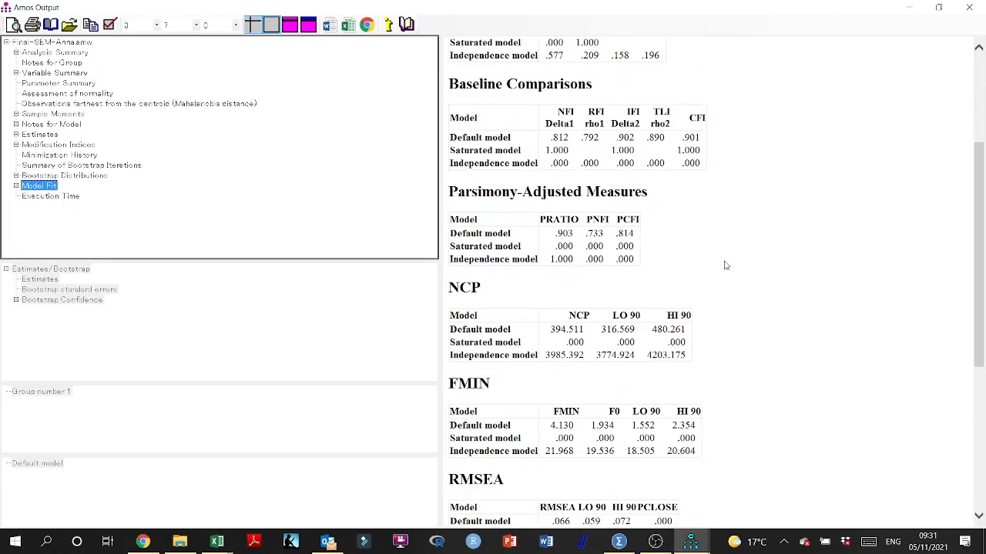
{"action": "scroll", "coordinate": [725, 265], "scroll_direction": "down", "scroll_amount": 6}
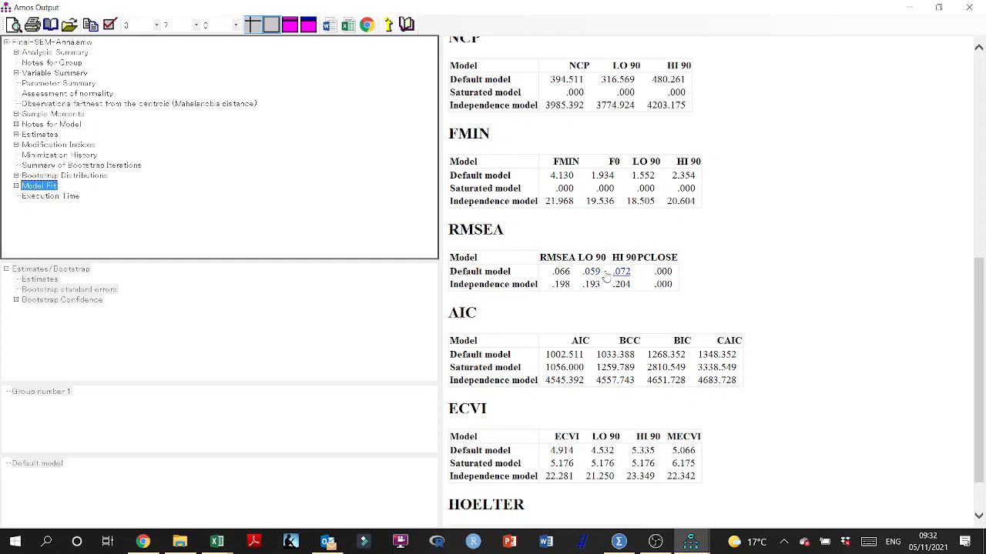
{"action": "left_click", "coordinate": [967, 8]}
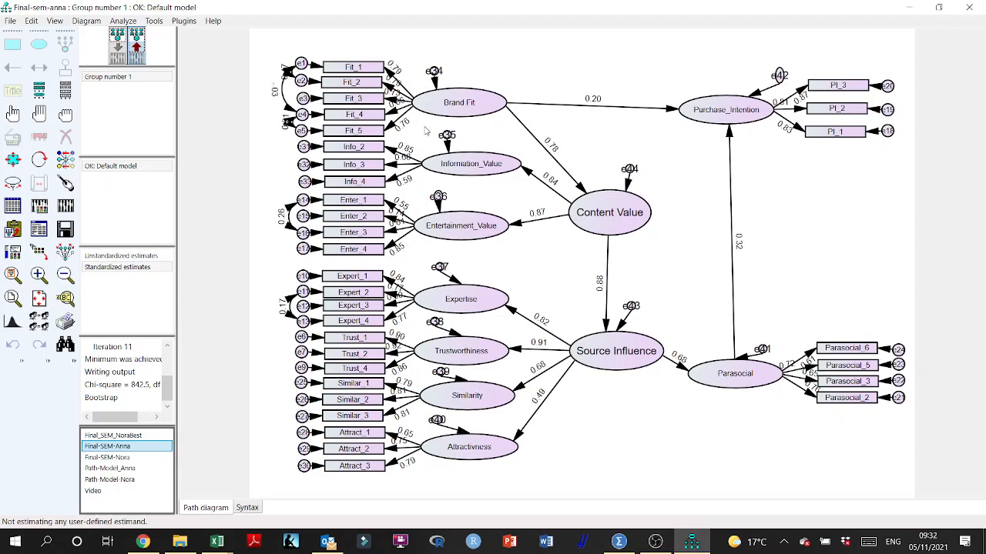
- Reposition the overlapping estimate labels on the Brand Fit indicator paths
{"action": "left_click", "coordinate": [14, 185]}
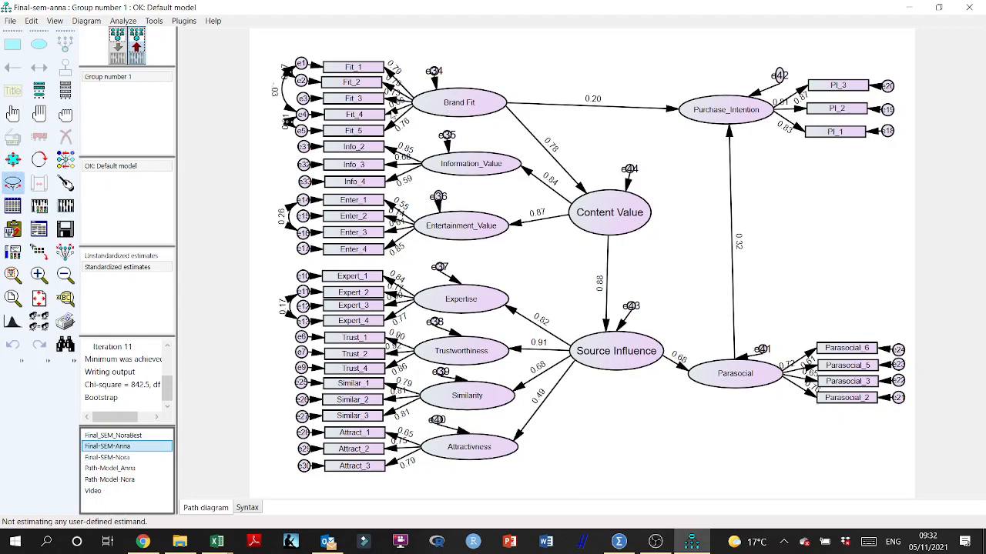
{"action": "left_click_drag", "start_coordinate": [398, 109], "coordinate": [401, 110]}
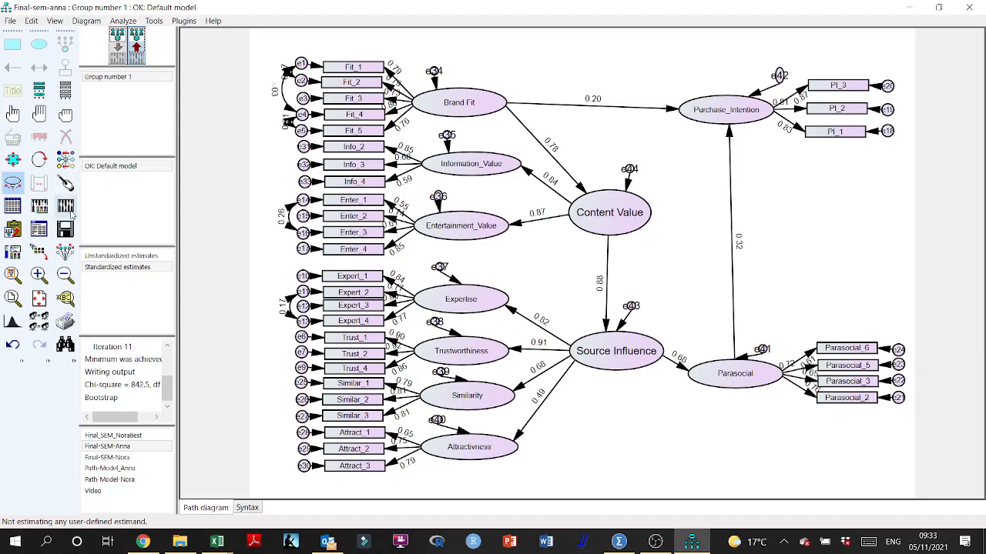
- Reopen the text output to look at the model fit summary, and close it
{"action": "left_click", "coordinate": [40, 229]}
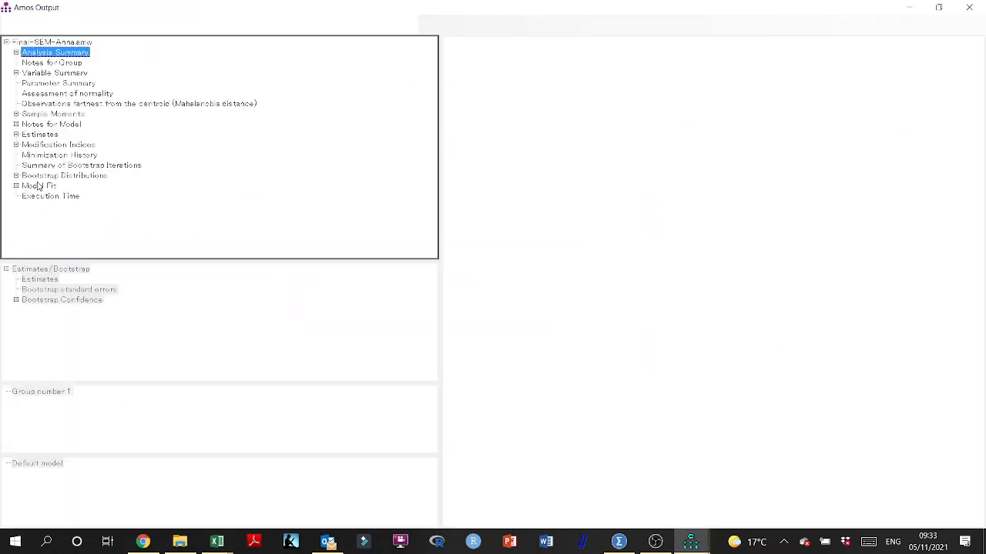
{"action": "left_click", "coordinate": [39, 186]}
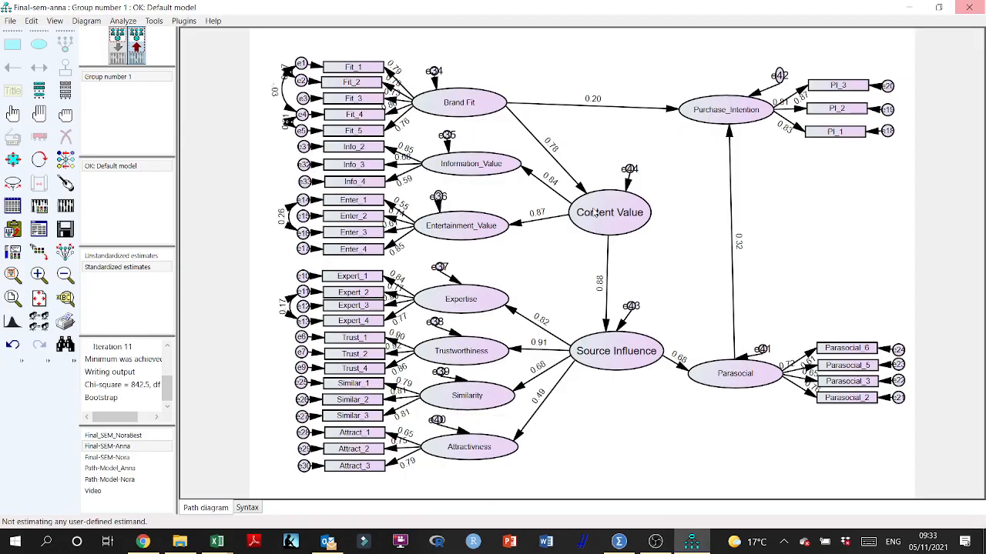
{"action": "left_click", "coordinate": [968, 8]}
- Delete the indicator Enter_1 and its error term e14 from the input path diagram
{"action": "left_click", "coordinate": [117, 48]}
{"action": "left_click", "coordinate": [65, 136]}
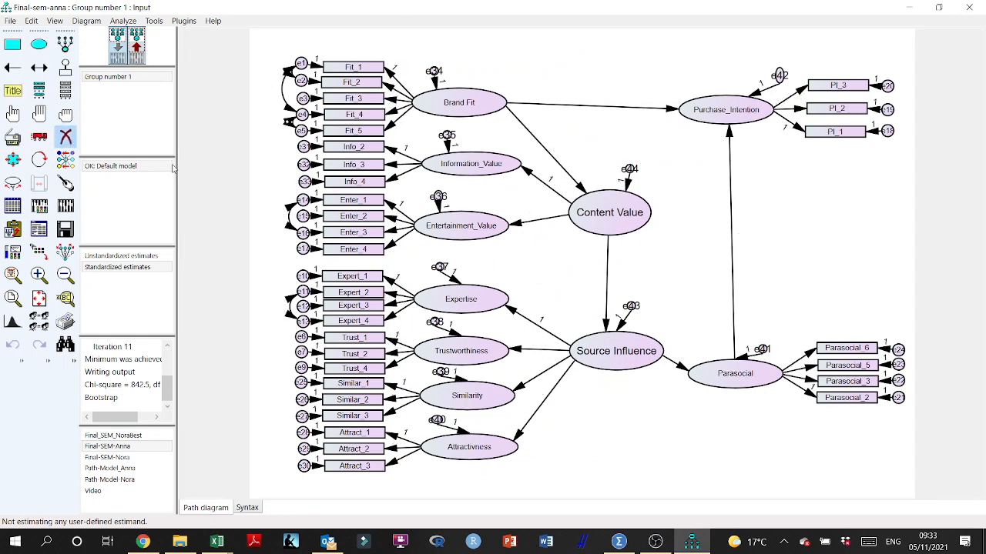
{"action": "left_click", "coordinate": [353, 202]}
{"action": "left_click", "coordinate": [302, 200]}
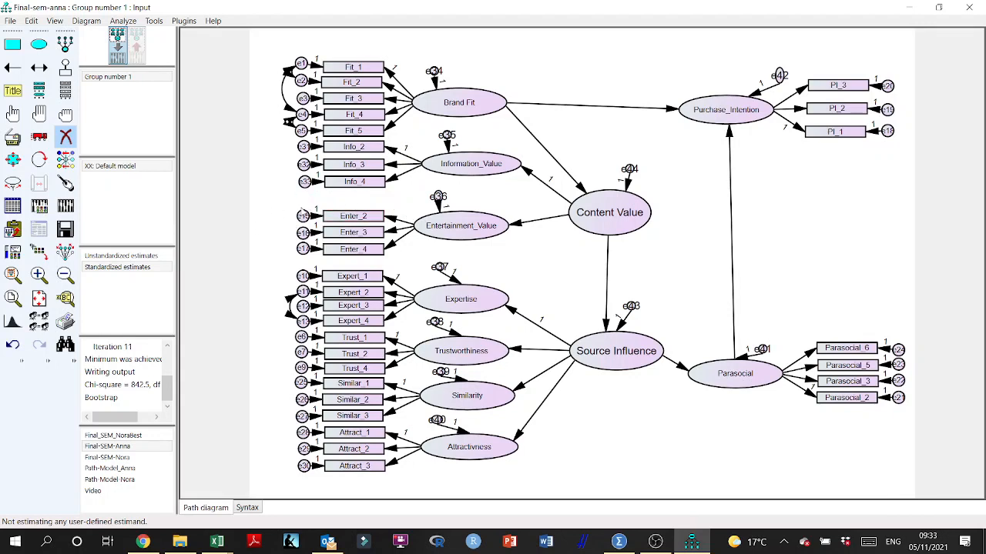
{"action": "key", "text": "ctrl+z"}
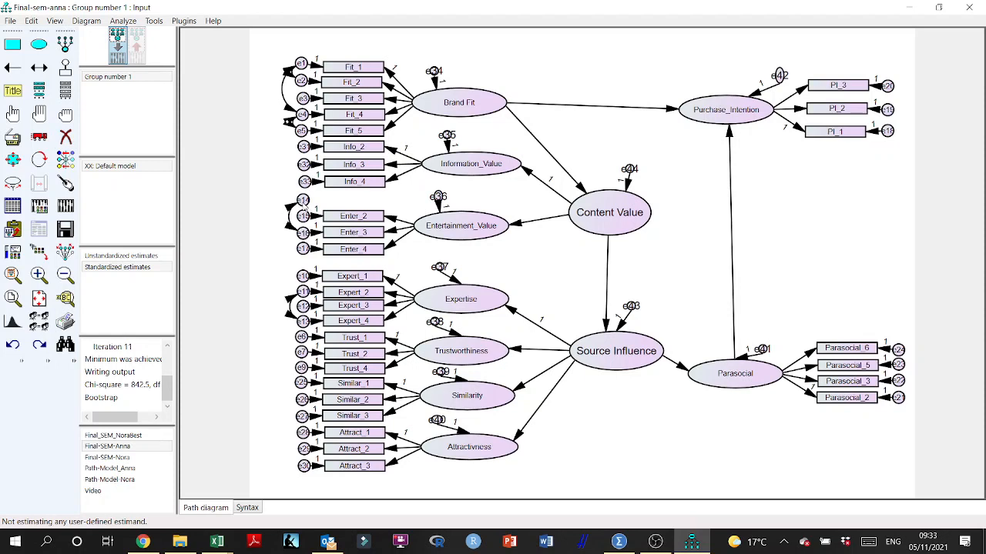
{"action": "left_click", "coordinate": [65, 136]}
{"action": "left_click", "coordinate": [303, 201]}
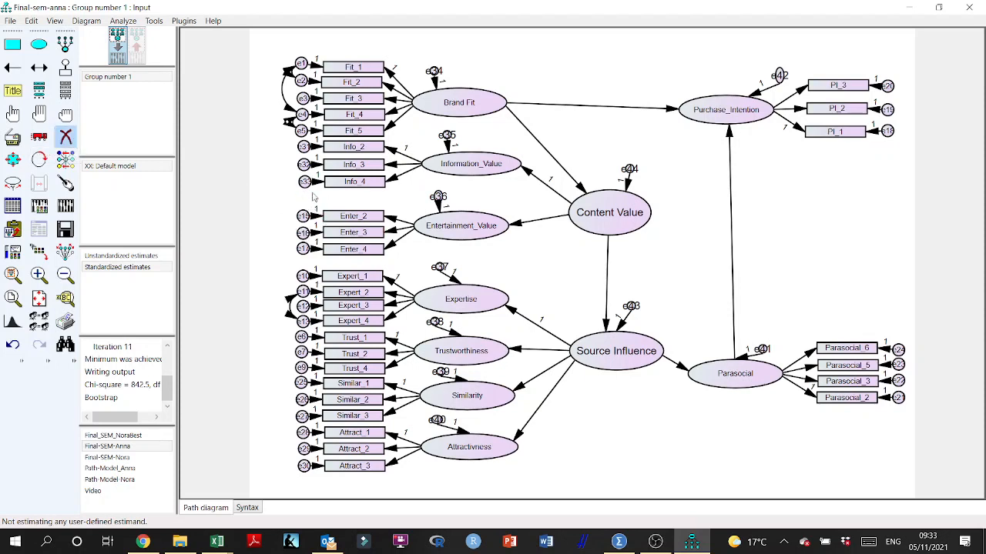
- Fix the regression weight of the path from Entertainment_Value to Enter_3 at 1 and recalculate the estimates
{"action": "left_click", "coordinate": [10, 116]}
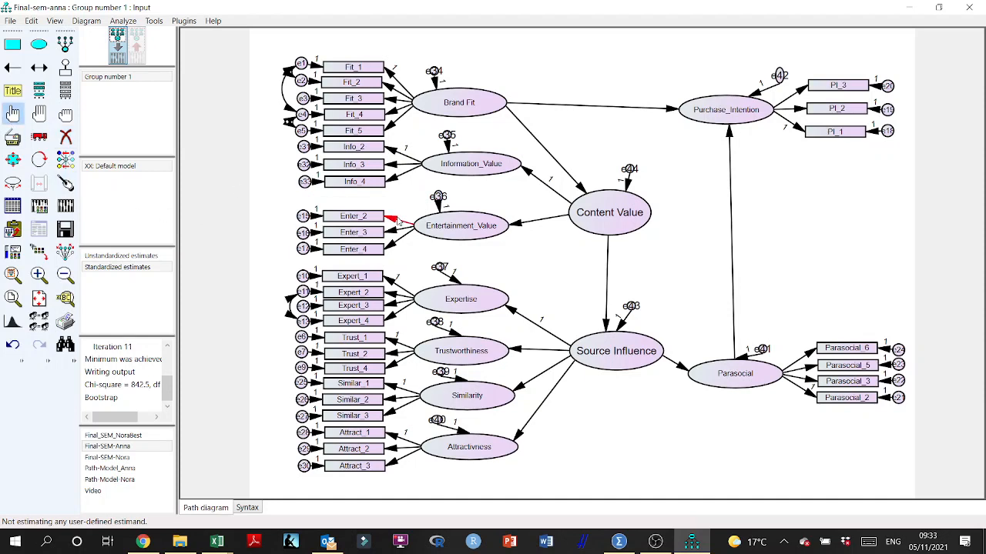
{"action": "double_click", "coordinate": [400, 234]}
{"action": "left_click", "coordinate": [365, 171]}
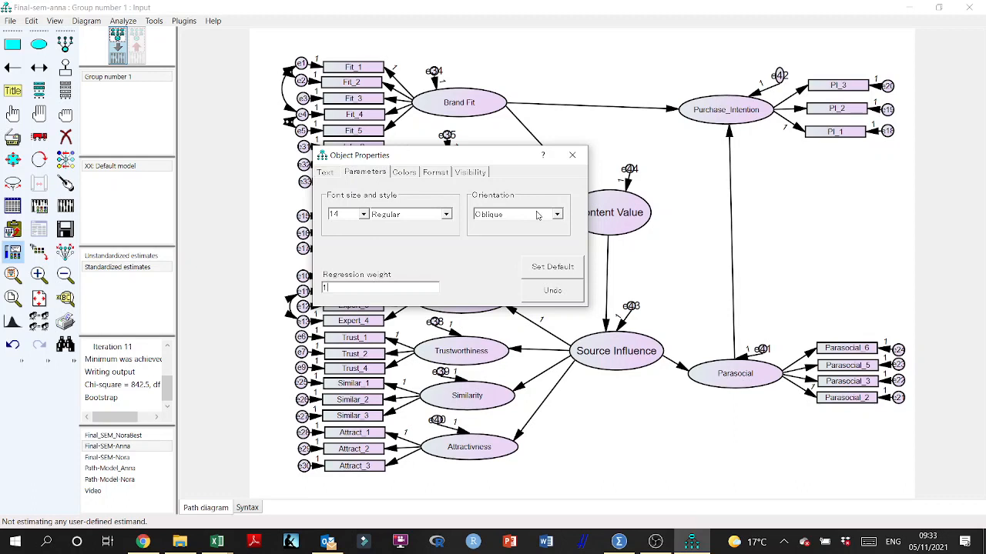
{"action": "left_click", "coordinate": [572, 155]}
{"action": "left_click", "coordinate": [66, 205]}
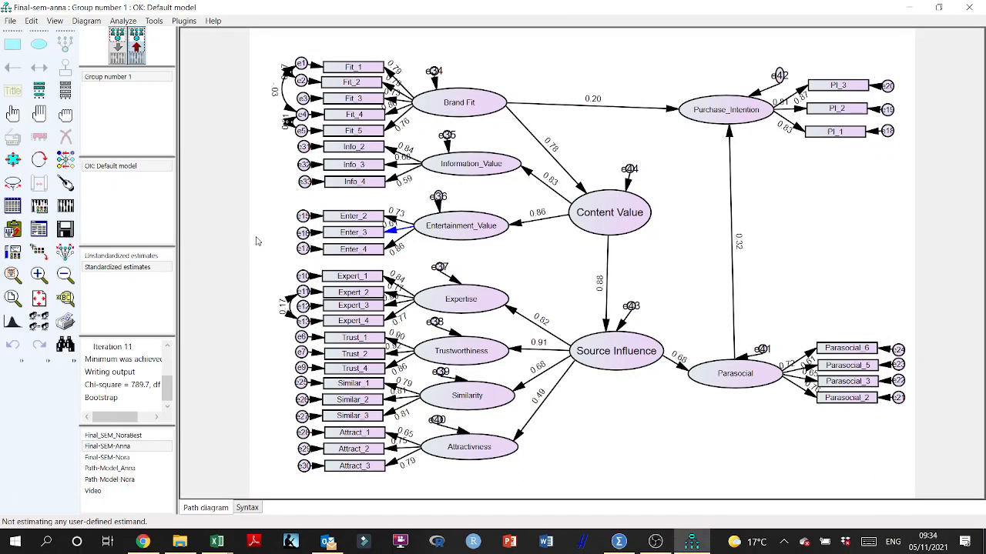
- Open the text output to check the model fit summary without Enter_1, and close it
{"action": "left_click", "coordinate": [38, 231]}
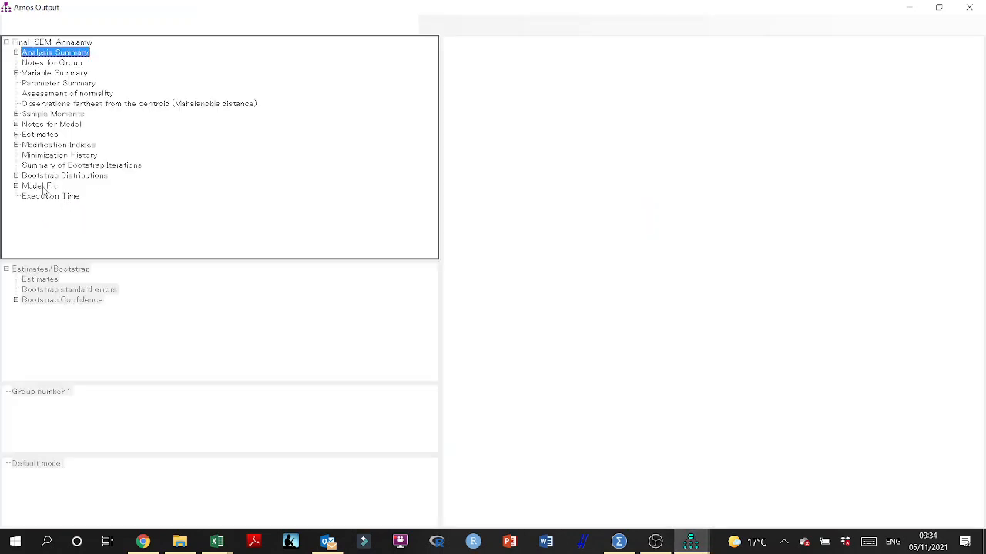
{"action": "left_click", "coordinate": [44, 190]}
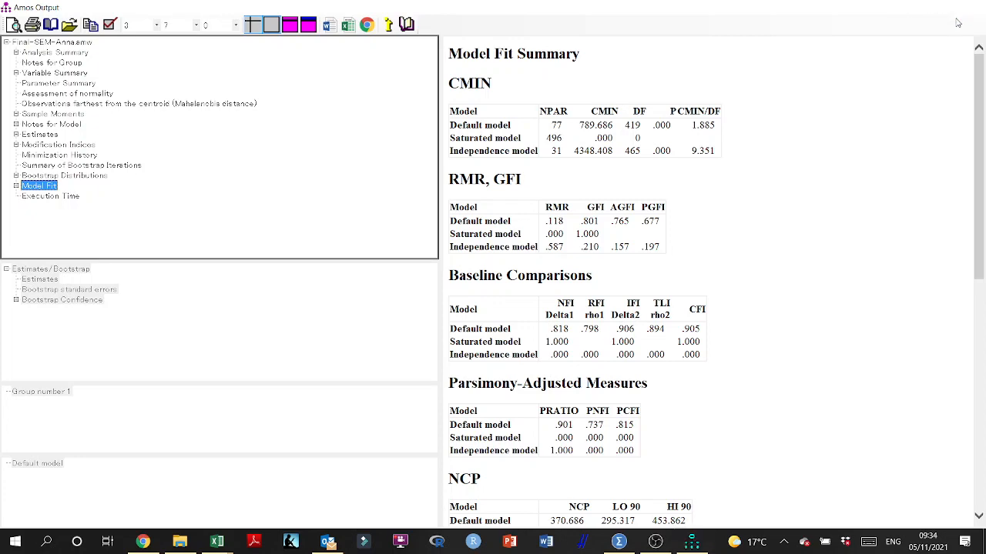
{"action": "left_click", "coordinate": [969, 7]}
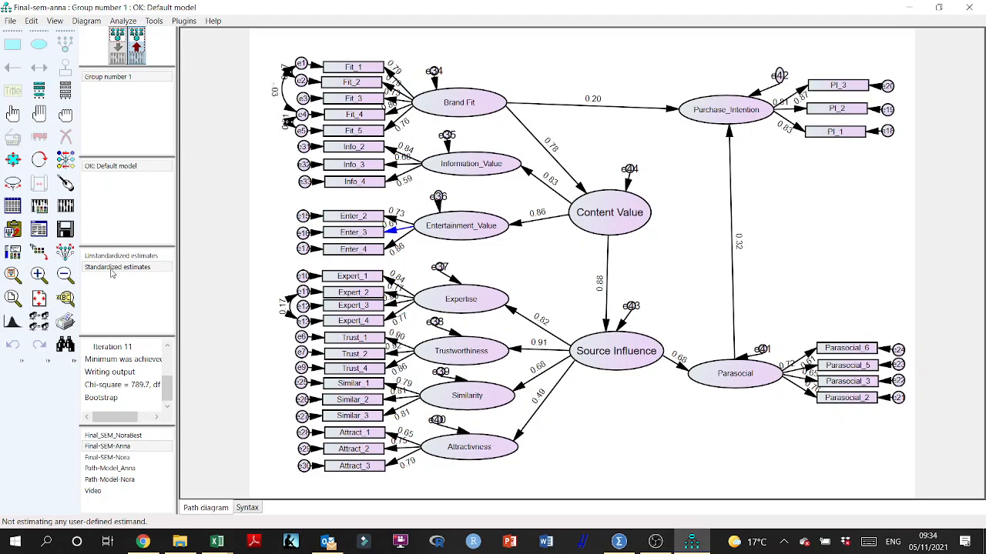
- Display the bias-corrected bootstrap confidence results for the standardized regression weights in the text output
{"action": "left_click", "coordinate": [38, 229]}
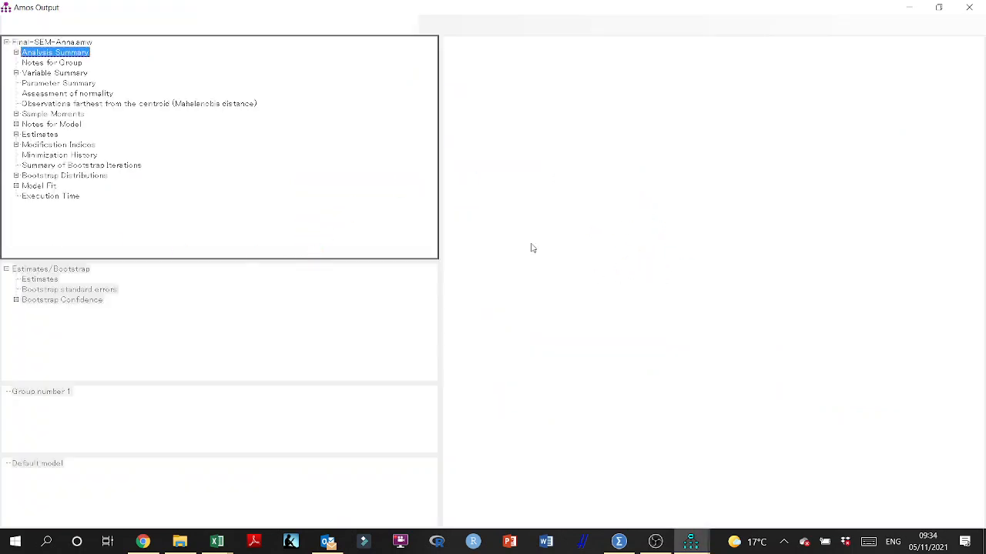
{"action": "left_click", "coordinate": [27, 135]}
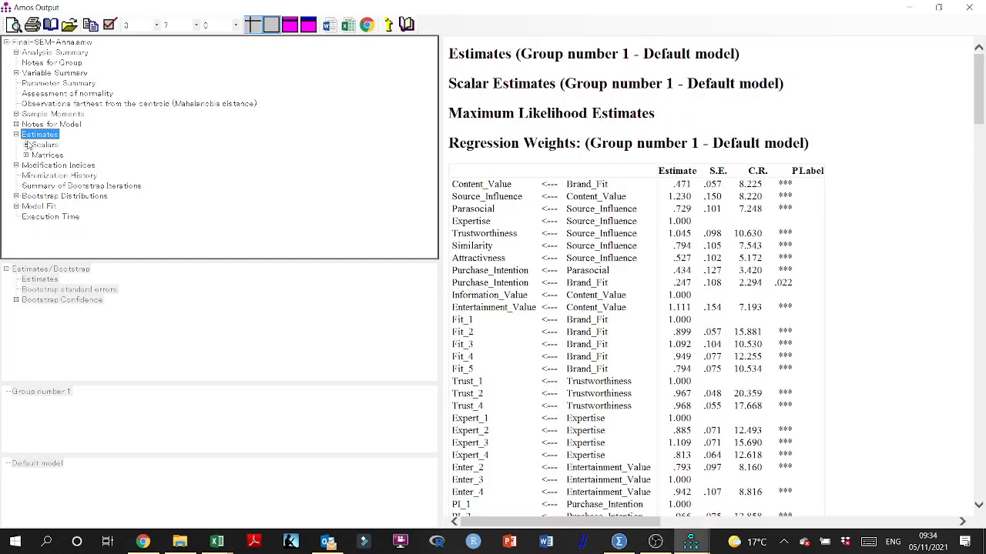
{"action": "left_click", "coordinate": [27, 145]}
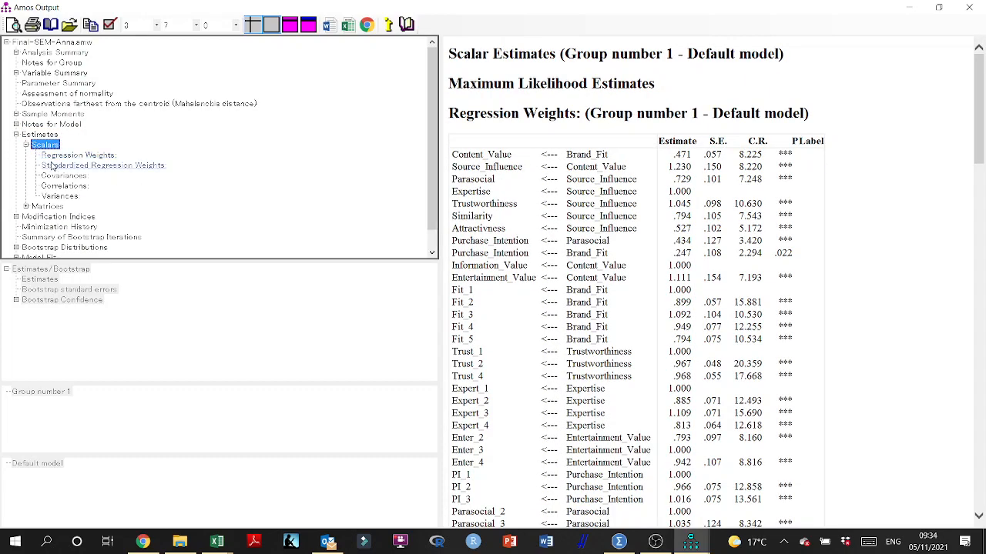
{"action": "left_click", "coordinate": [52, 166]}
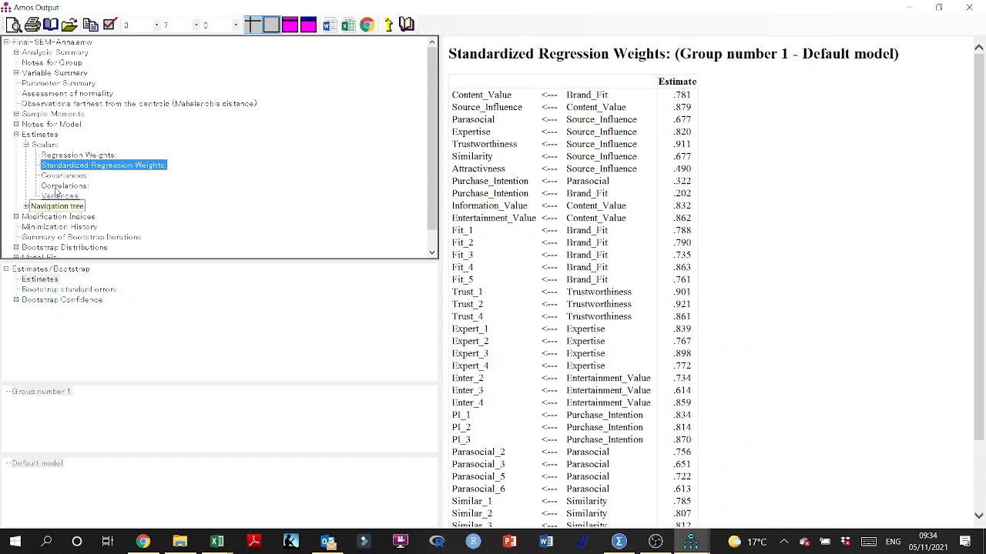
{"action": "left_click", "coordinate": [61, 300]}
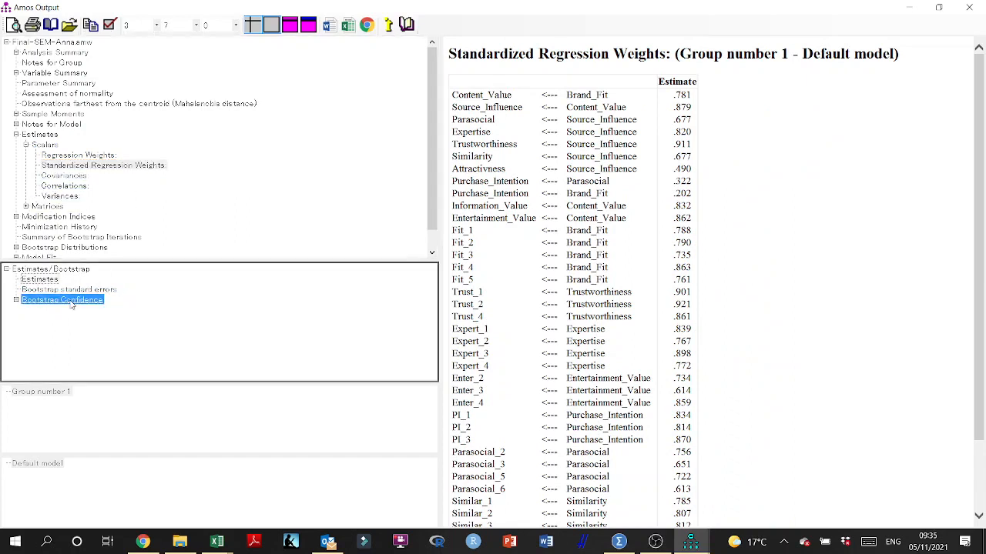
{"action": "double_click", "coordinate": [79, 300]}
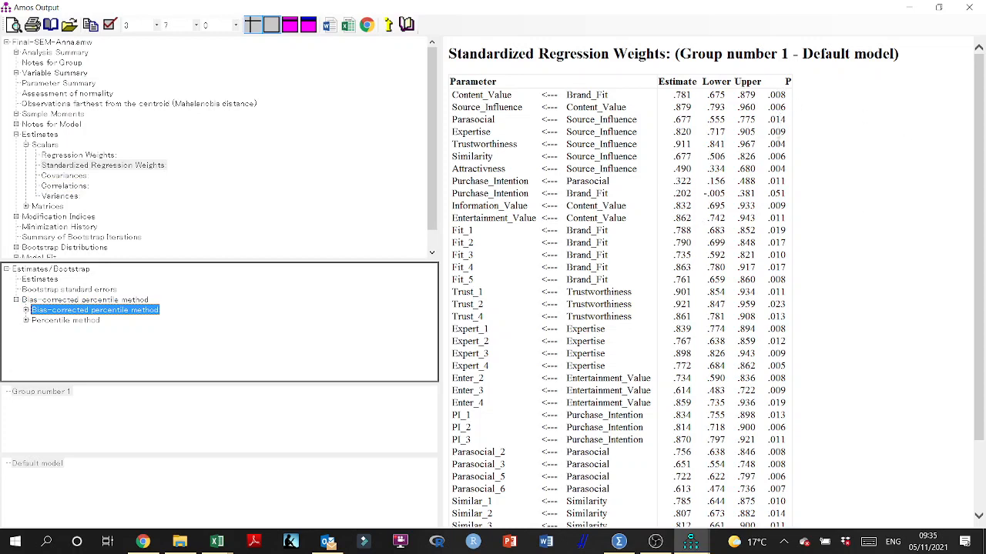
- Highlight the Purchase_Intention <--- Brand_Fit row in the bootstrap results, read through the other weights, and return to the path diagram
{"action": "left_click_drag", "start_coordinate": [786, 194], "coordinate": [451, 195]}
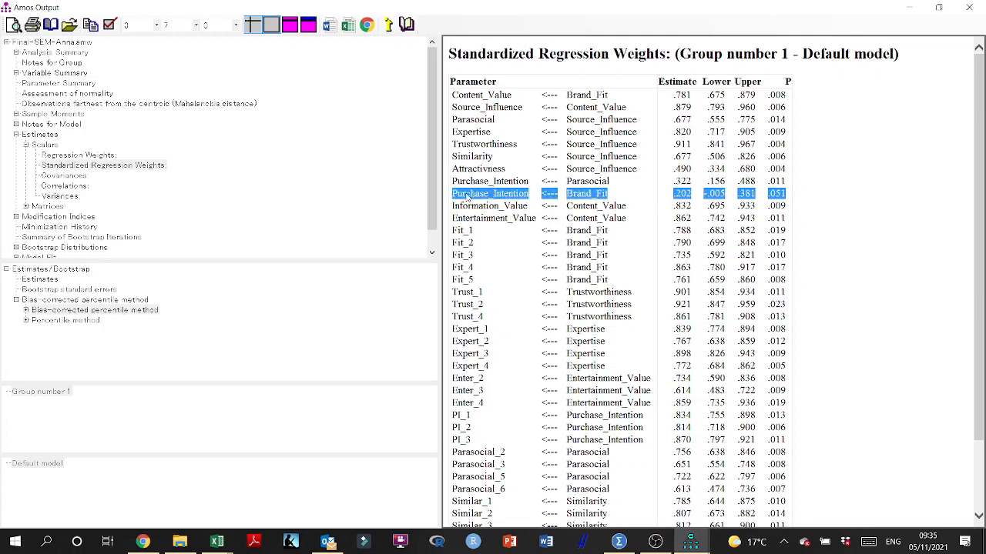
{"action": "scroll", "coordinate": [537, 198], "scroll_direction": "down", "scroll_amount": 1}
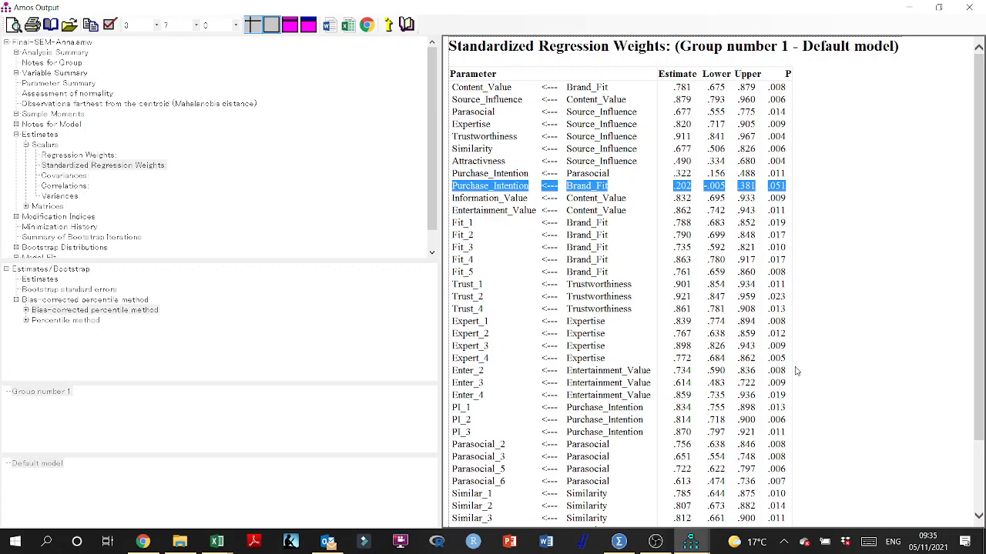
{"action": "scroll", "coordinate": [799, 382], "scroll_direction": "down", "scroll_amount": 2}
{"action": "left_click", "coordinate": [916, 8]}
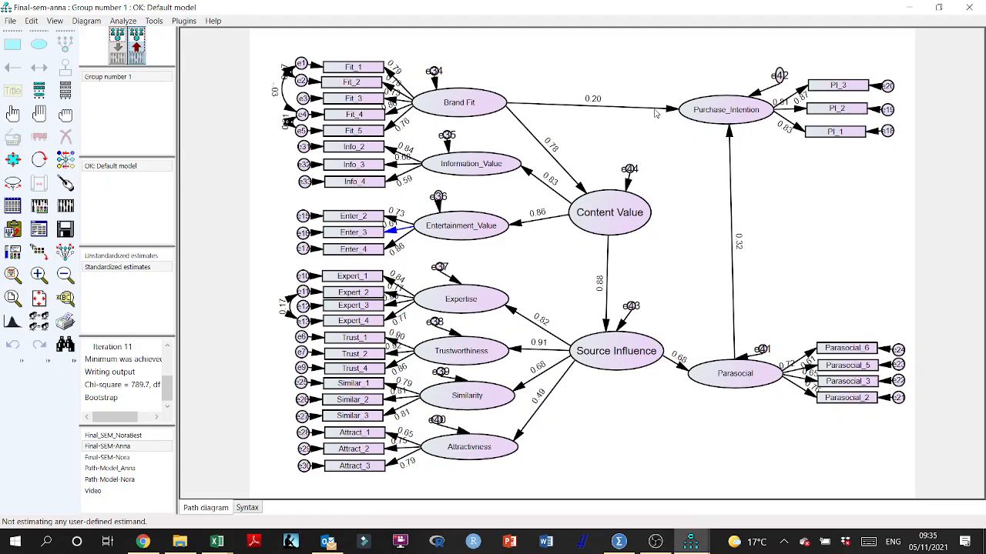
- Bring back the text output, recheck the Purchase_Intention <--- Brand_Fit row against the remaining bootstrap p-values, and close the output
{"action": "mouse_move", "coordinate": [691, 542]}
{"action": "left_click", "coordinate": [762, 477]}
{"action": "scroll", "coordinate": [800, 167], "scroll_direction": "up", "scroll_amount": 1}
{"action": "scroll", "coordinate": [801, 167], "scroll_direction": "down", "scroll_amount": 1}
{"action": "scroll", "coordinate": [801, 167], "scroll_direction": "up", "scroll_amount": 1}
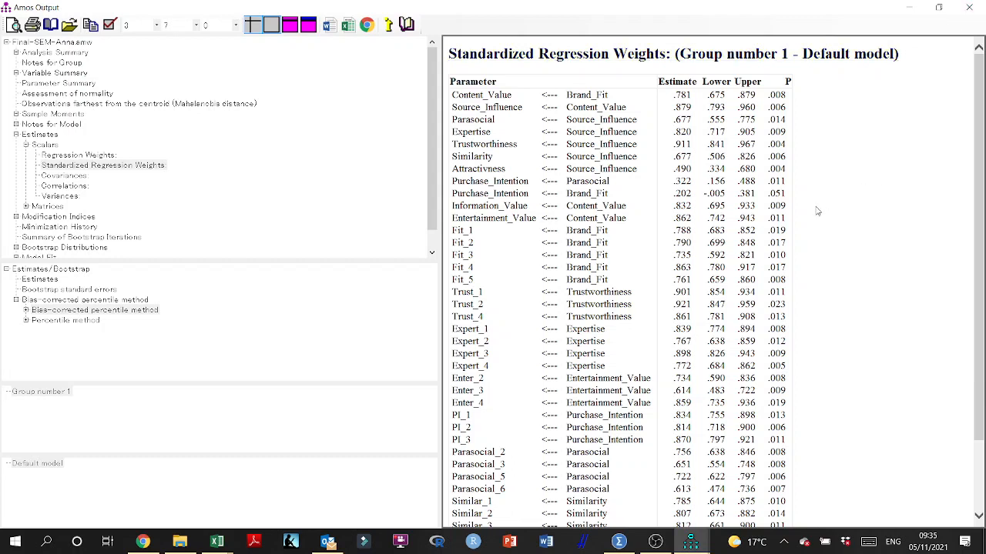
{"action": "left_click_drag", "start_coordinate": [782, 197], "coordinate": [465, 198]}
{"action": "scroll", "coordinate": [464, 198], "scroll_direction": "down", "scroll_amount": 1}
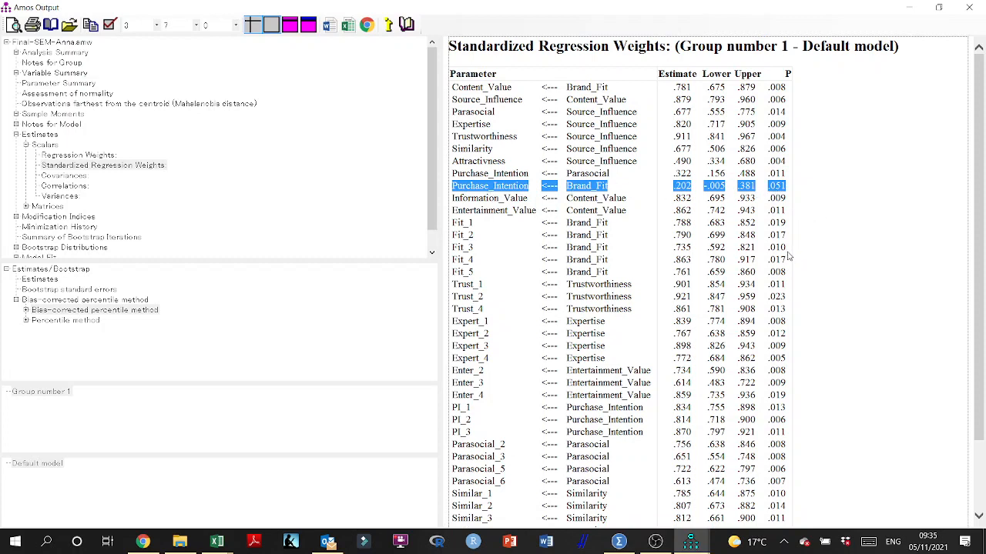
{"action": "scroll", "coordinate": [794, 257], "scroll_direction": "down", "scroll_amount": 2}
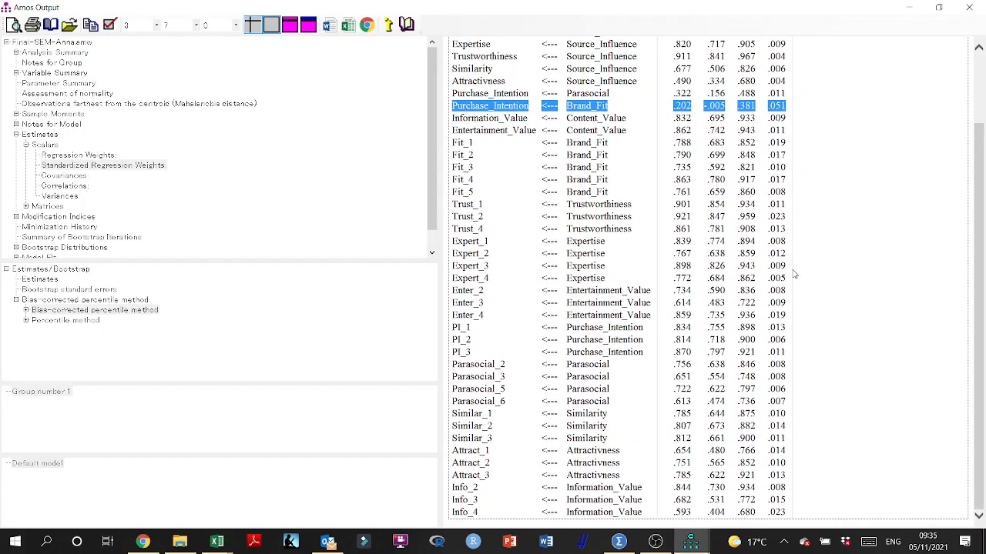
{"action": "left_click", "coordinate": [968, 7]}
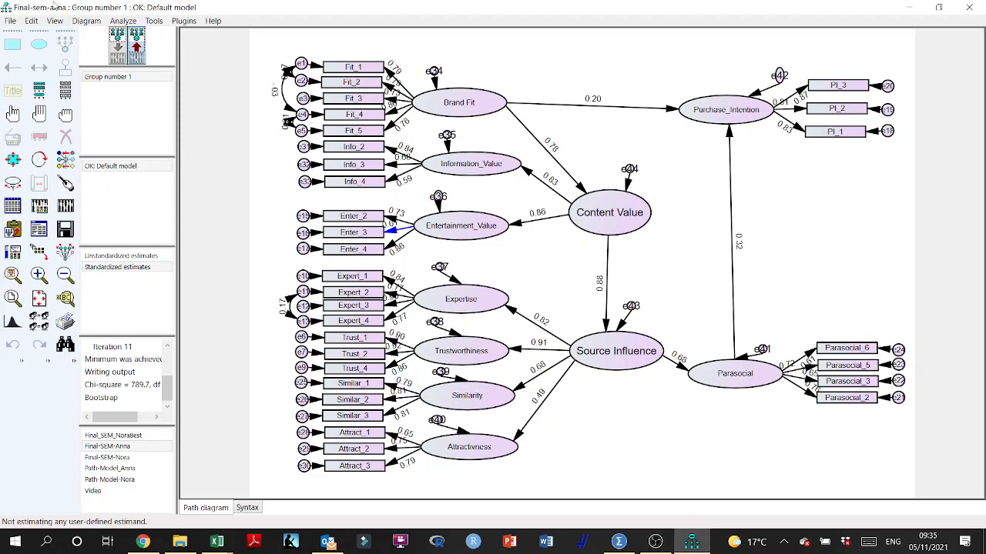
- Add a fourth indicator to Entertainment_Value in the input path diagram and assign it the dataset variable Enter_1
{"action": "left_click", "coordinate": [116, 49]}
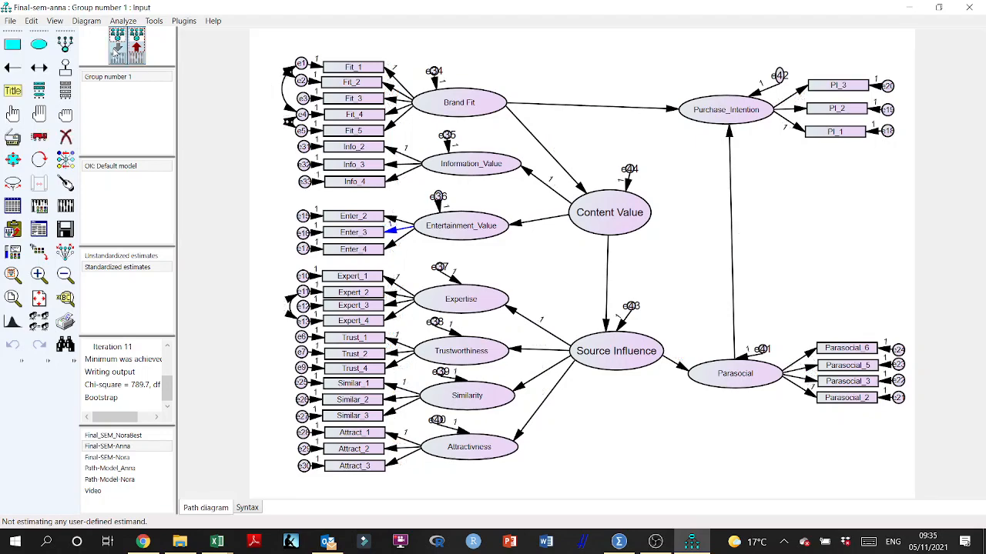
{"action": "left_click", "coordinate": [66, 90]}
{"action": "left_click_drag", "start_coordinate": [360, 64], "coordinate": [178, 55]}
{"action": "scroll", "coordinate": [186, 199], "scroll_direction": "down", "scroll_amount": 6}
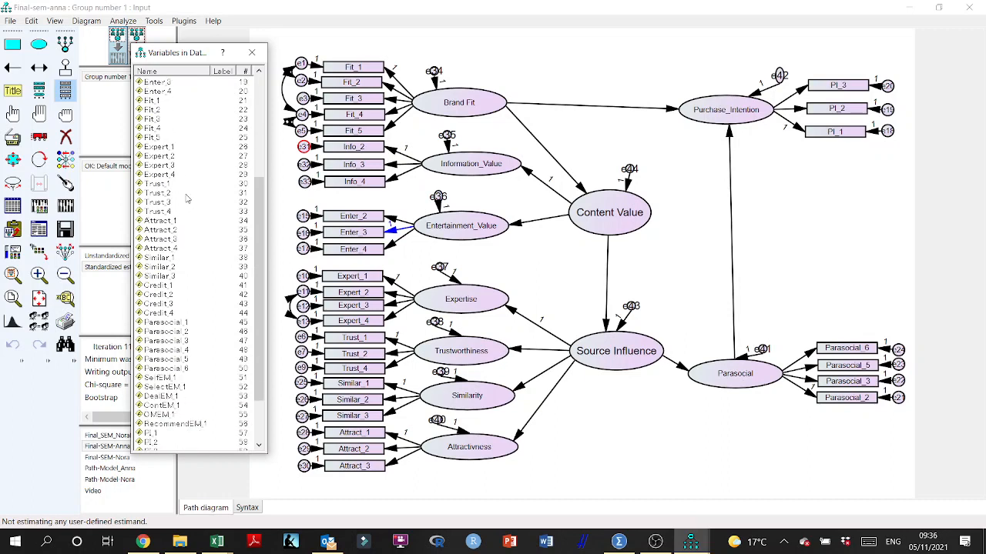
{"action": "scroll", "coordinate": [186, 199], "scroll_direction": "down", "scroll_amount": 3}
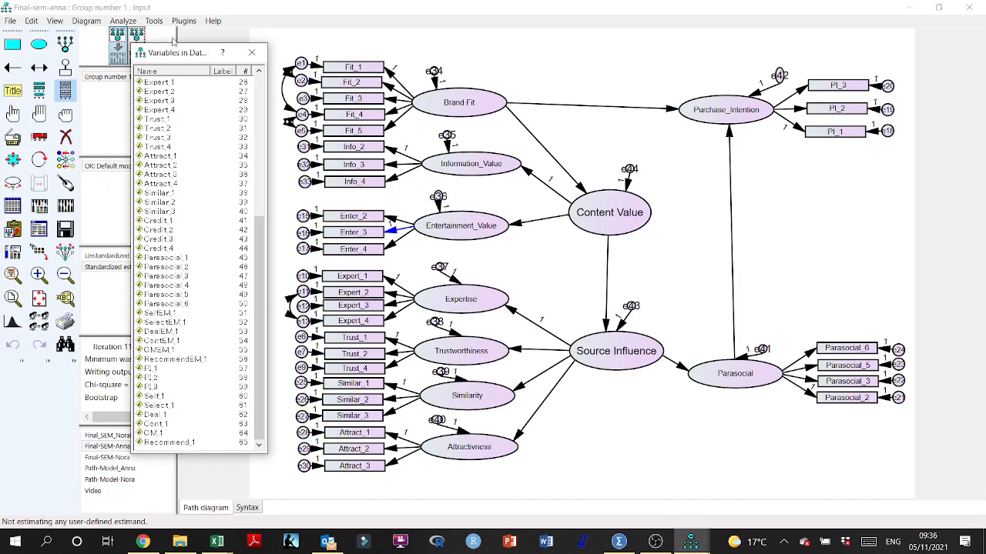
{"action": "left_click", "coordinate": [65, 44]}
{"action": "left_click", "coordinate": [462, 226]}
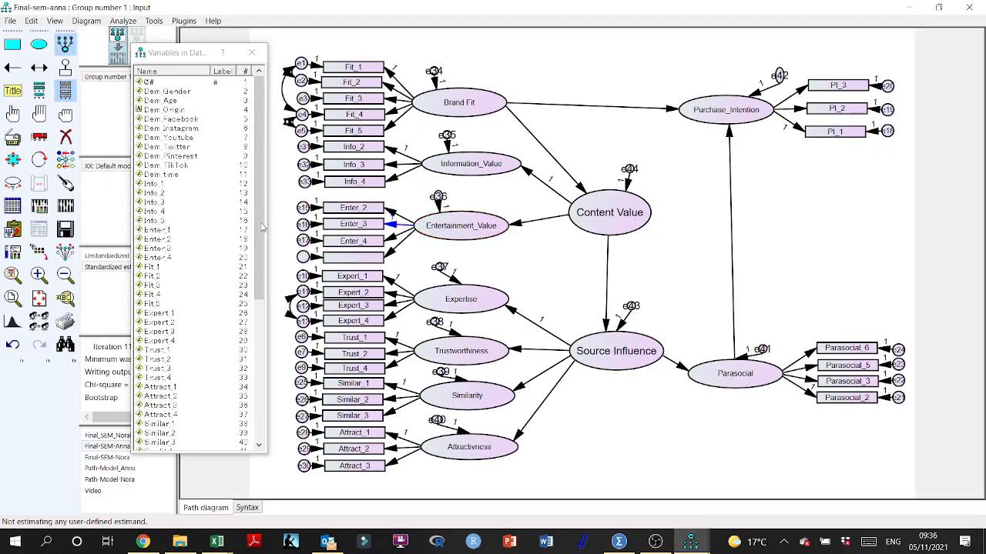
{"action": "left_click_drag", "start_coordinate": [166, 230], "coordinate": [352, 264]}
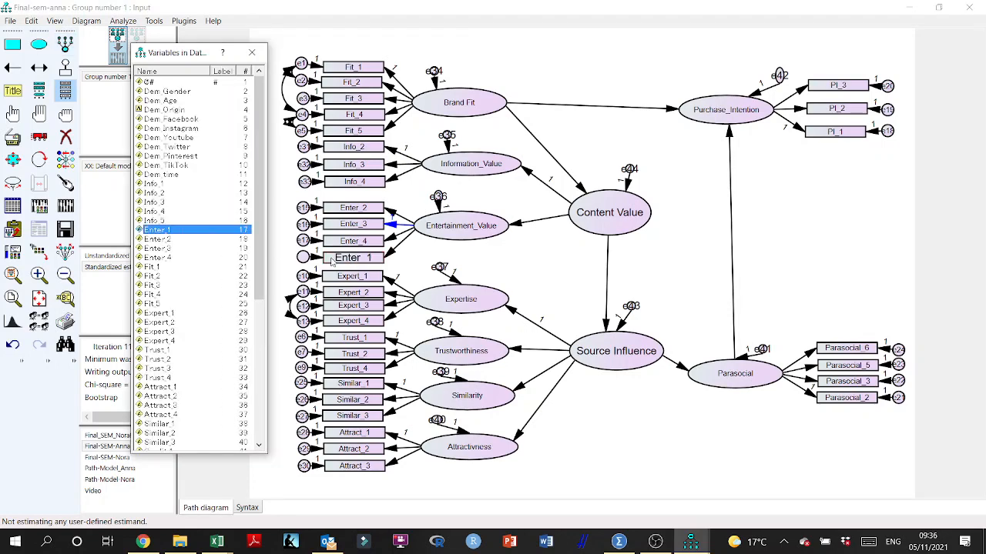
{"action": "left_click", "coordinate": [251, 52]}
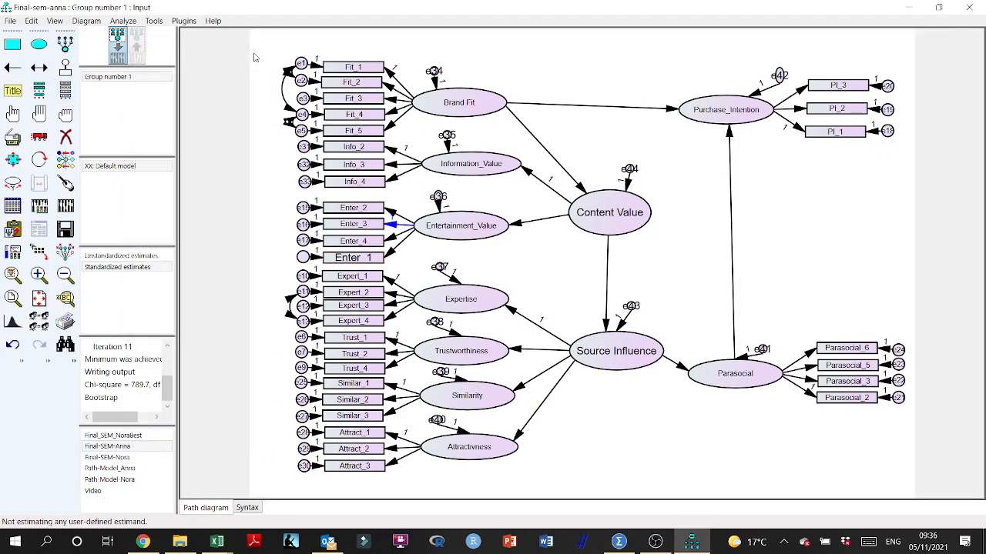
- Name the new unobserved error term automatically with the Name Unobserved Variables plugin and recalculate the estimates
{"action": "left_click", "coordinate": [184, 21]}
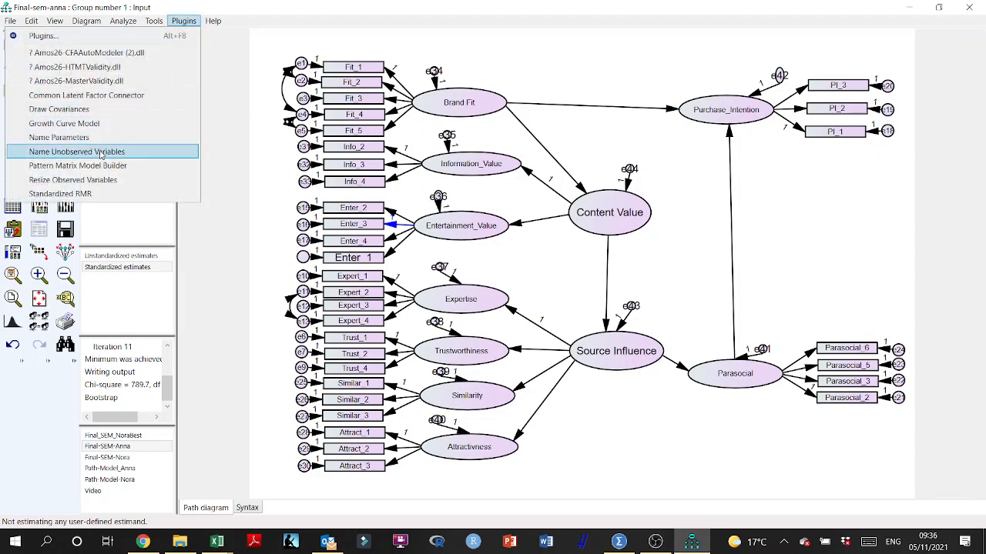
{"action": "left_click", "coordinate": [77, 134]}
{"action": "left_click", "coordinate": [66, 206]}
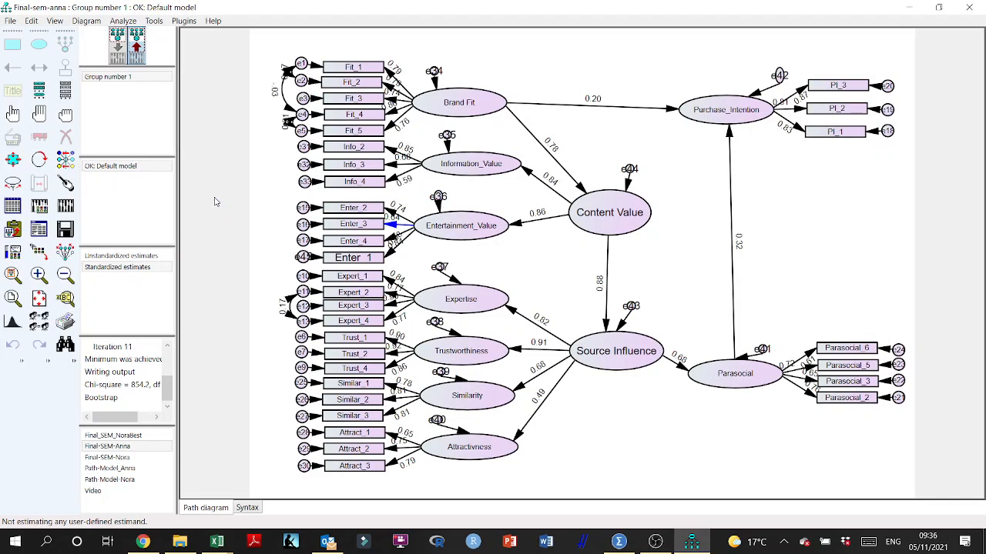
- Review the model fit summary and the bias-corrected bootstrap result for Purchase_Intention <--- Brand_Fit with Enter_1 included
{"action": "left_click", "coordinate": [39, 229]}
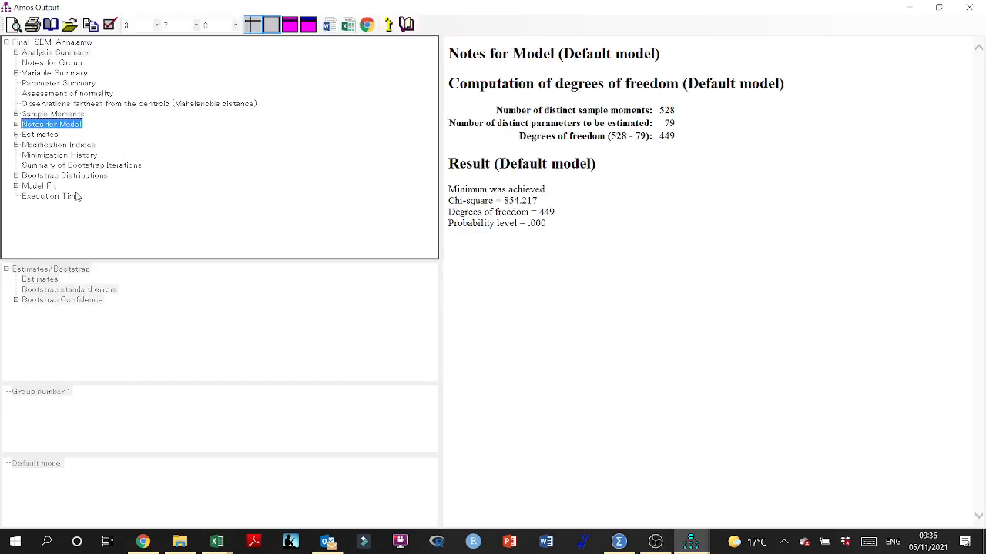
{"action": "left_click", "coordinate": [40, 188]}
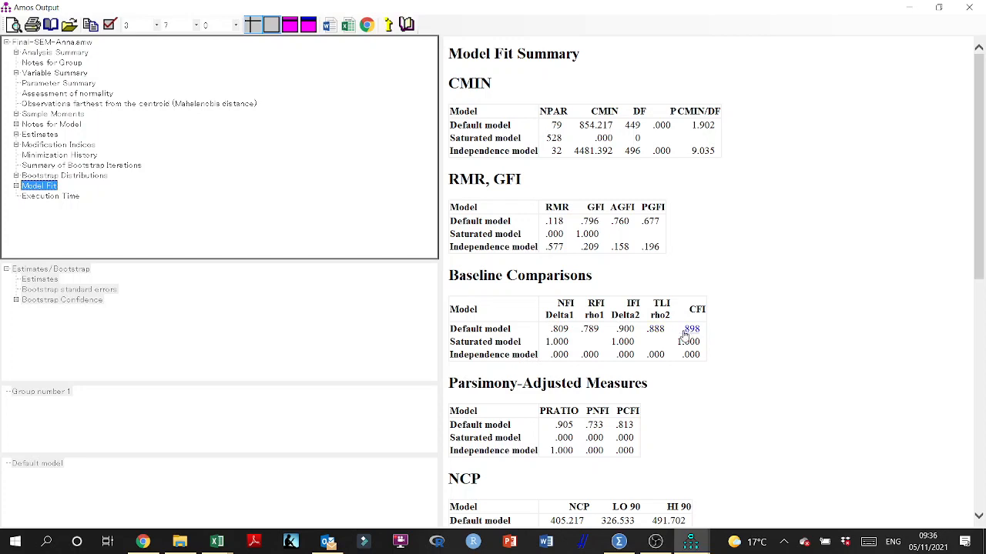
{"action": "double_click", "coordinate": [17, 136]}
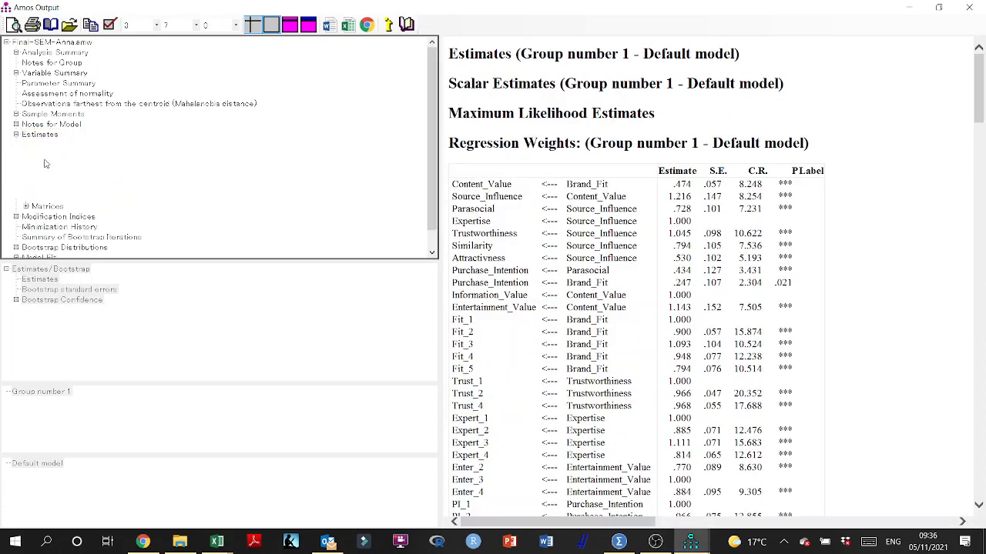
{"action": "left_click", "coordinate": [26, 145]}
{"action": "left_click", "coordinate": [103, 165]}
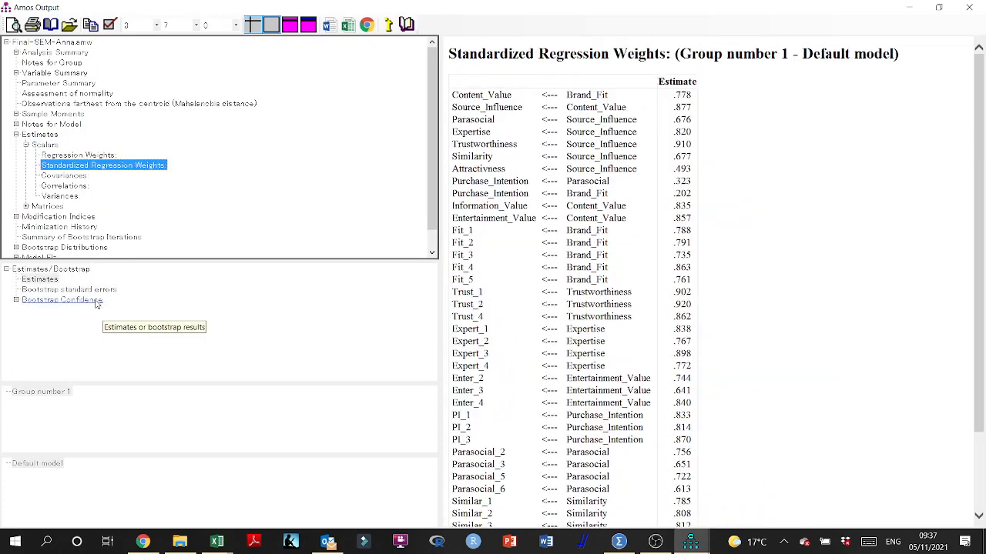
{"action": "left_click", "coordinate": [96, 302]}
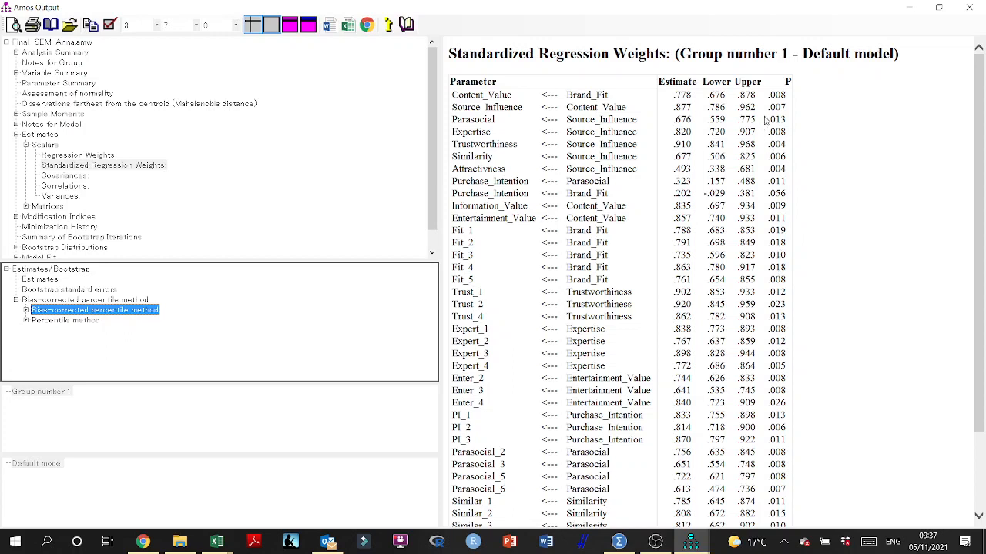
{"action": "left_click_drag", "start_coordinate": [784, 197], "coordinate": [485, 201]}
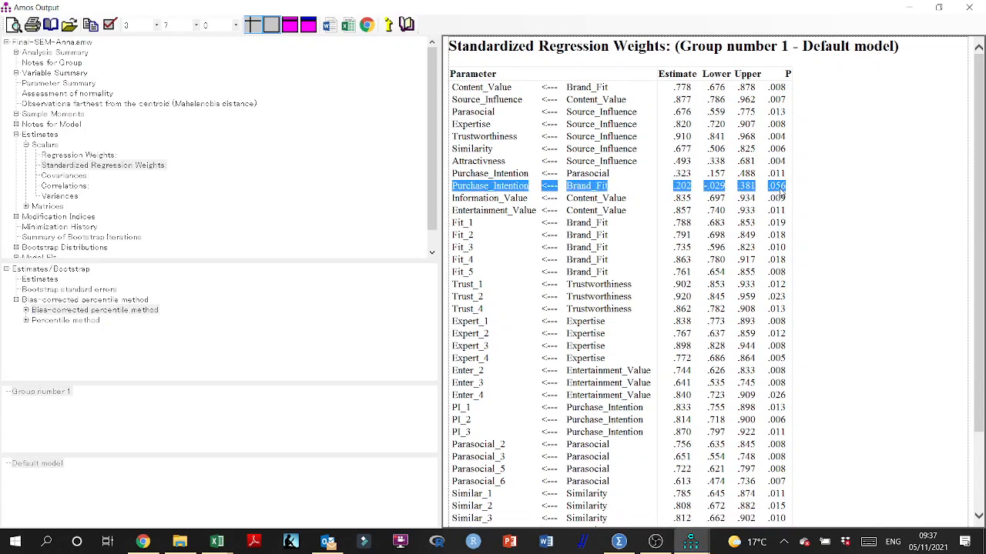
{"action": "key", "text": "alt+Tab"}
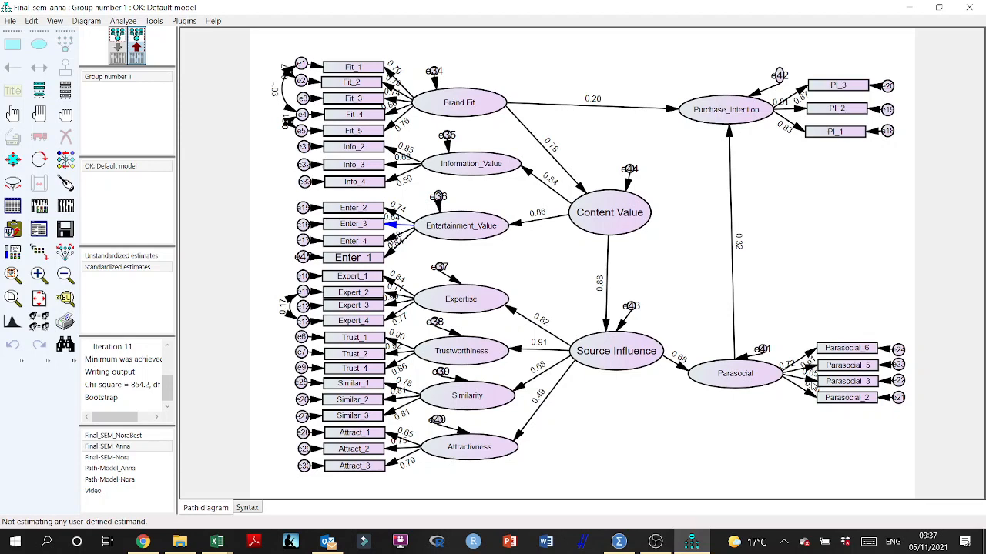
- Delete the re-added indicator Enter_1 and its error term from Entertainment_Value, and recalculate the estimates
{"action": "key", "text": "Delete"}
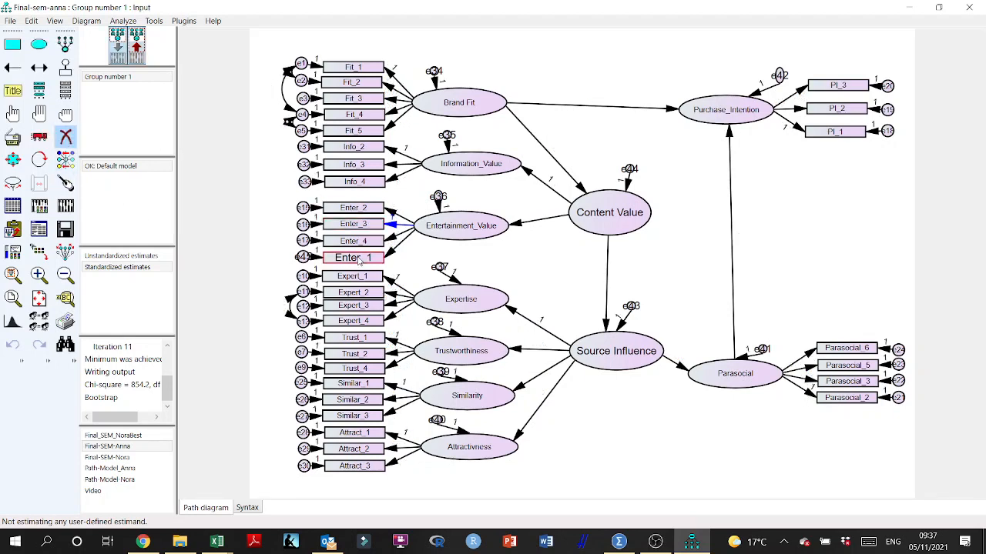
{"action": "left_click", "coordinate": [360, 259]}
{"action": "left_click", "coordinate": [305, 257]}
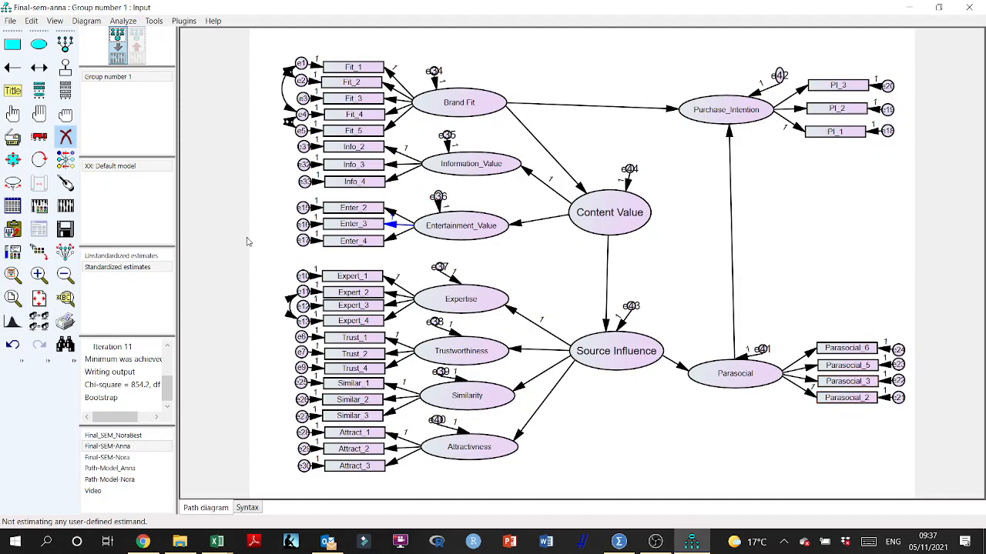
{"action": "left_click", "coordinate": [65, 206]}
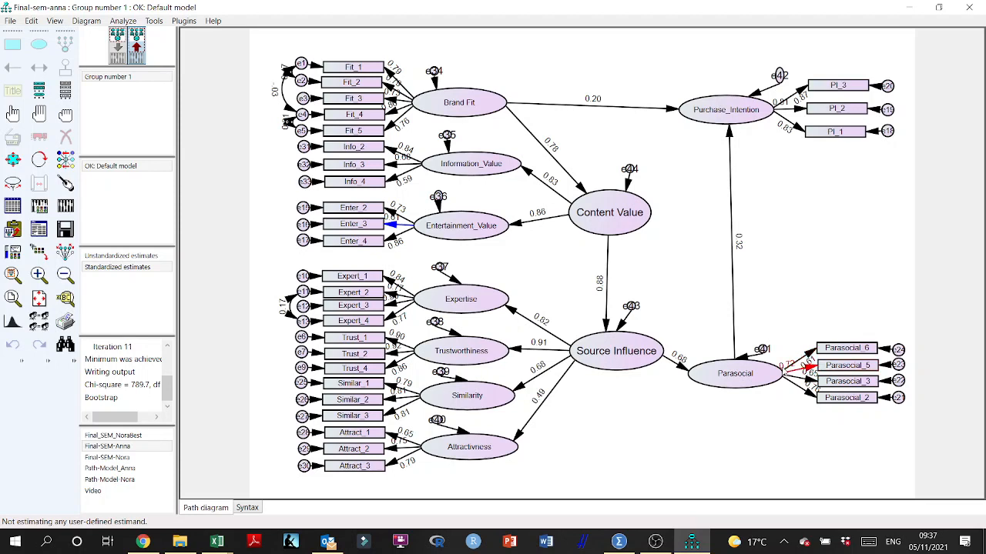
- Reposition the loading value on the path from Parasocial to Parasocial_5 in the output path diagram
{"action": "left_click", "coordinate": [12, 183]}
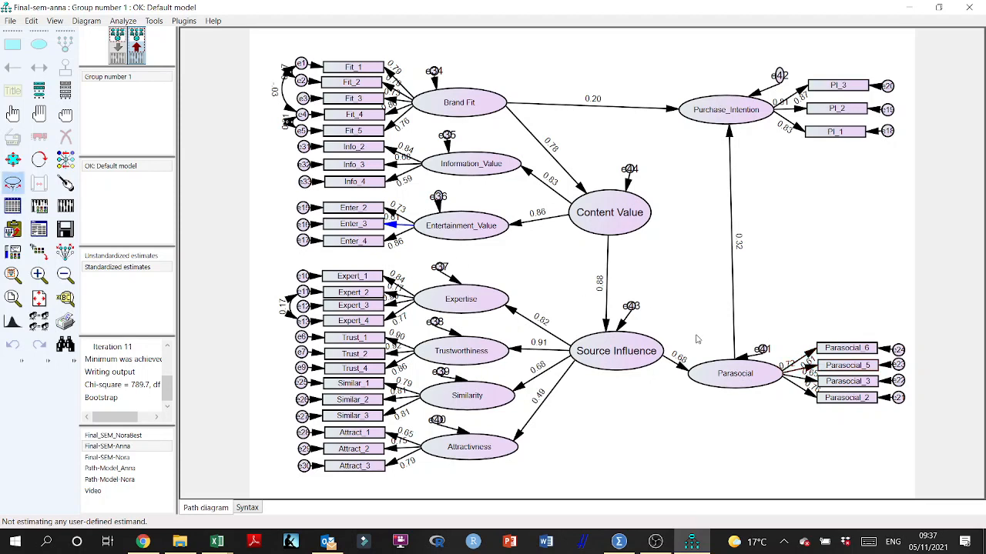
{"action": "left_click_drag", "start_coordinate": [784, 368], "coordinate": [792, 346]}
- Delete the indicator Parasocial_6 and its error term from Parasocial in the input diagram, and recalculate the estimates
{"action": "left_click", "coordinate": [119, 55]}
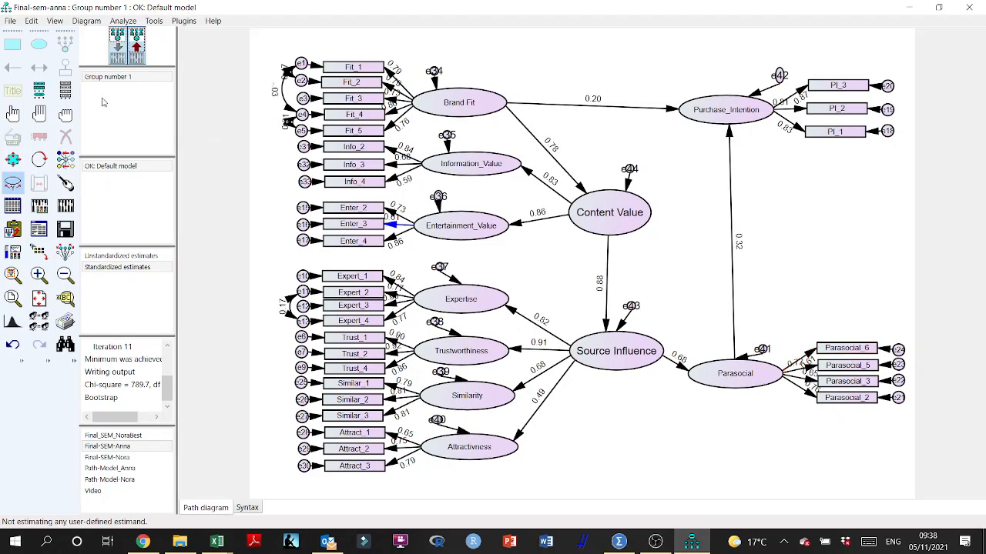
{"action": "left_click", "coordinate": [67, 137]}
{"action": "left_click", "coordinate": [840, 348]}
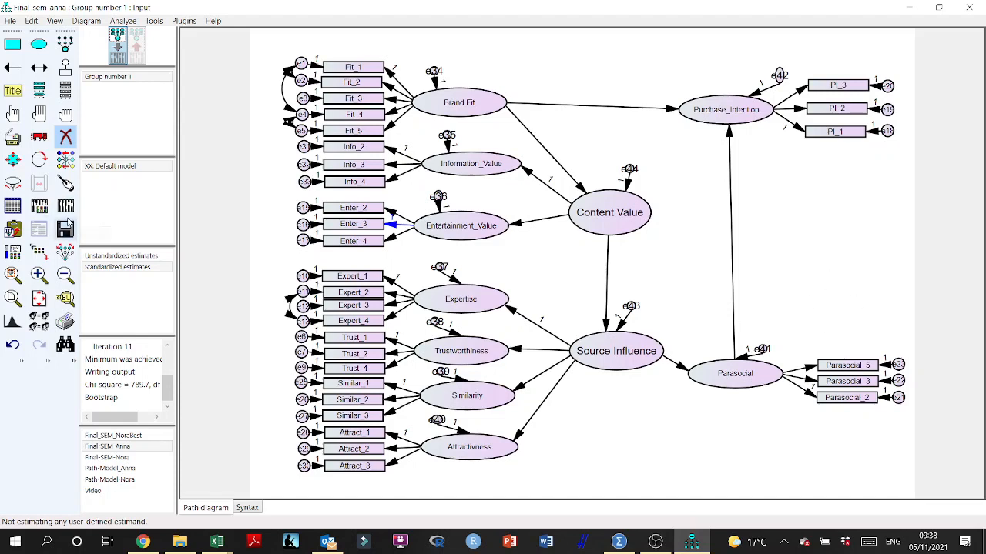
{"action": "left_click", "coordinate": [67, 206]}
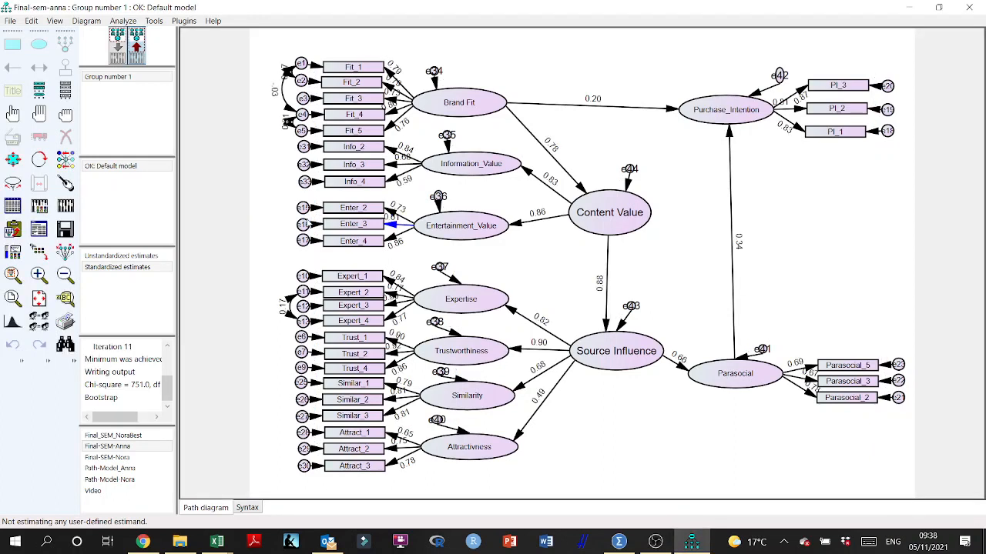
- Review the model fit summary for the model without Parasocial_6
{"action": "left_click", "coordinate": [37, 230]}
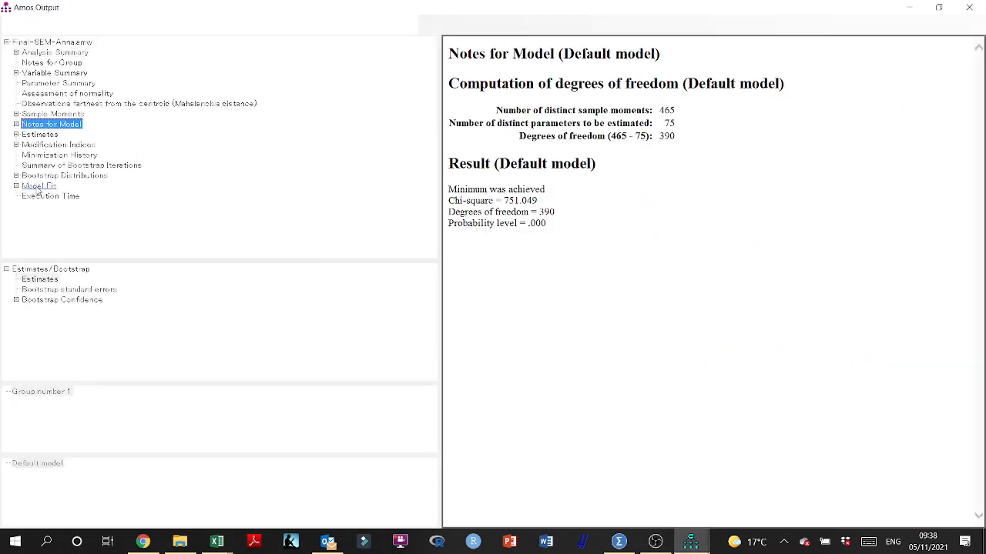
{"action": "left_click", "coordinate": [39, 188]}
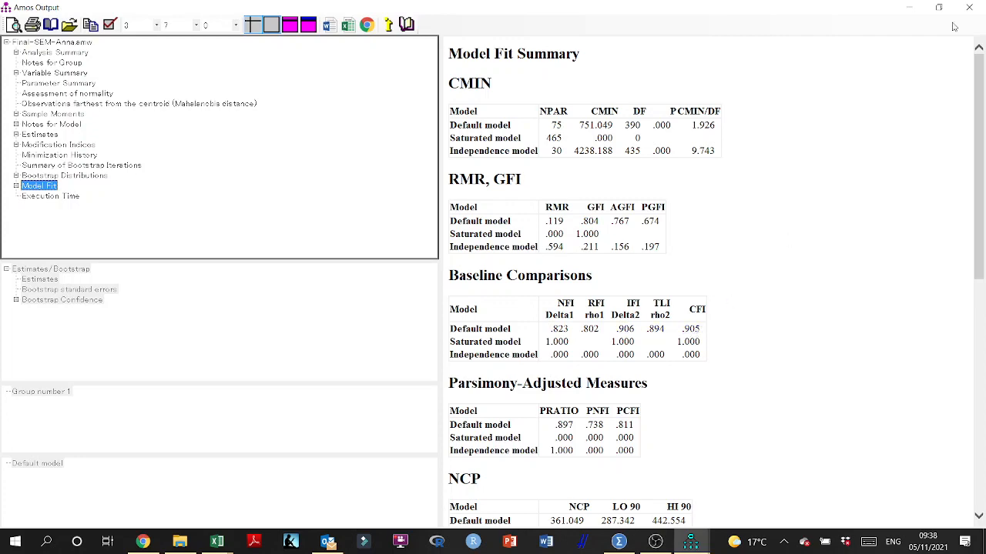
{"action": "left_click", "coordinate": [909, 7]}
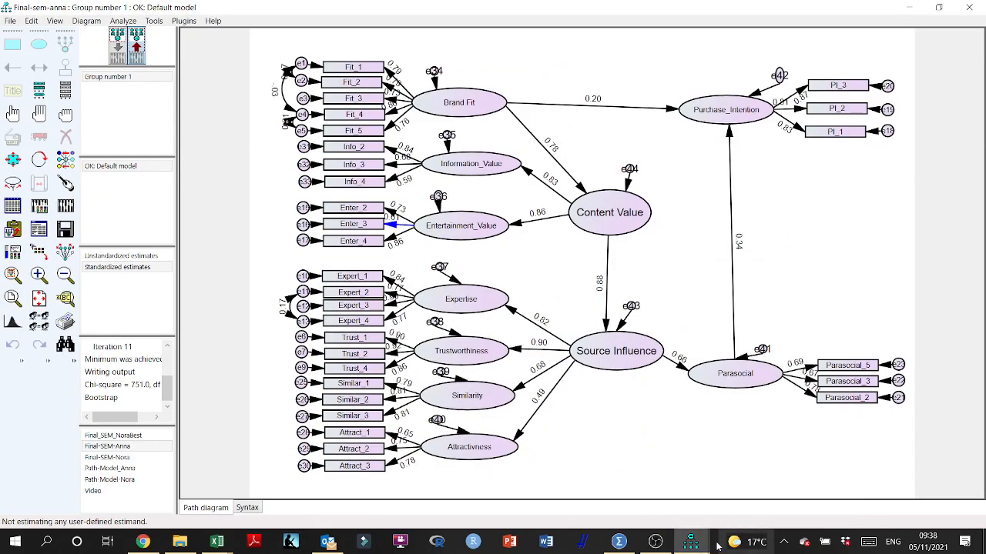
- Examine the bias-corrected bootstrap result for the standardized weight of Purchase_Intention <--- Brand_Fit without Parasocial_6
{"action": "mouse_move", "coordinate": [691, 542]}
{"action": "left_click", "coordinate": [704, 501]}
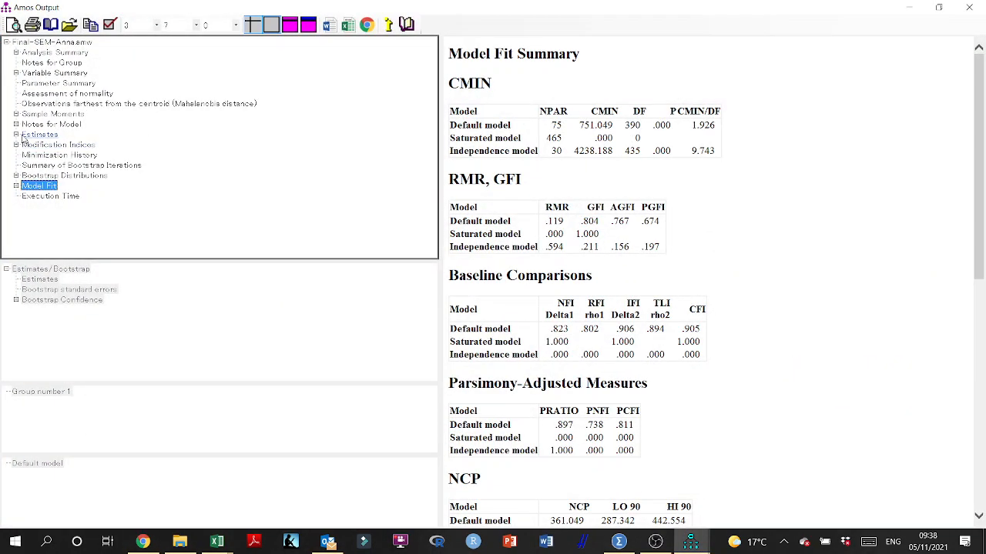
{"action": "left_click", "coordinate": [17, 136]}
{"action": "left_click", "coordinate": [16, 135]}
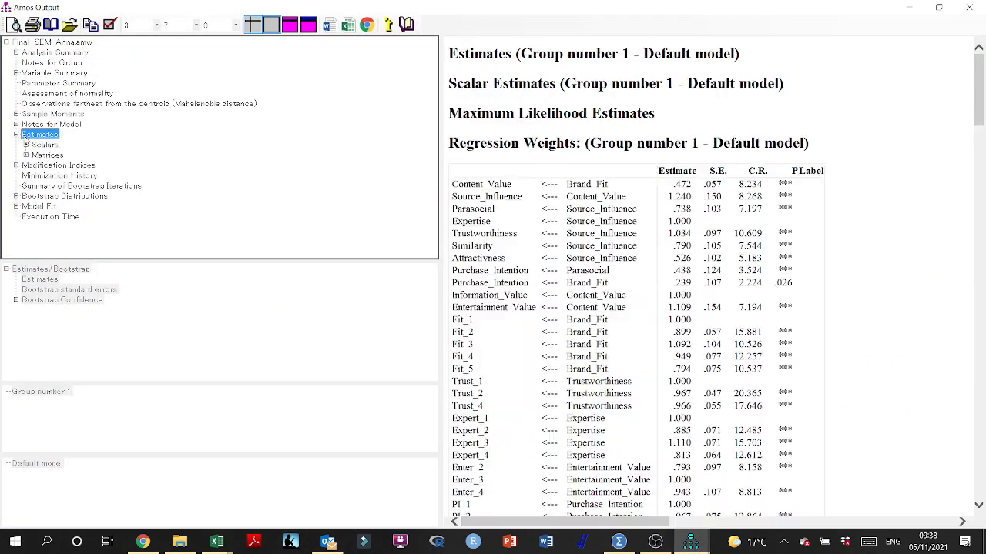
{"action": "left_click", "coordinate": [26, 145]}
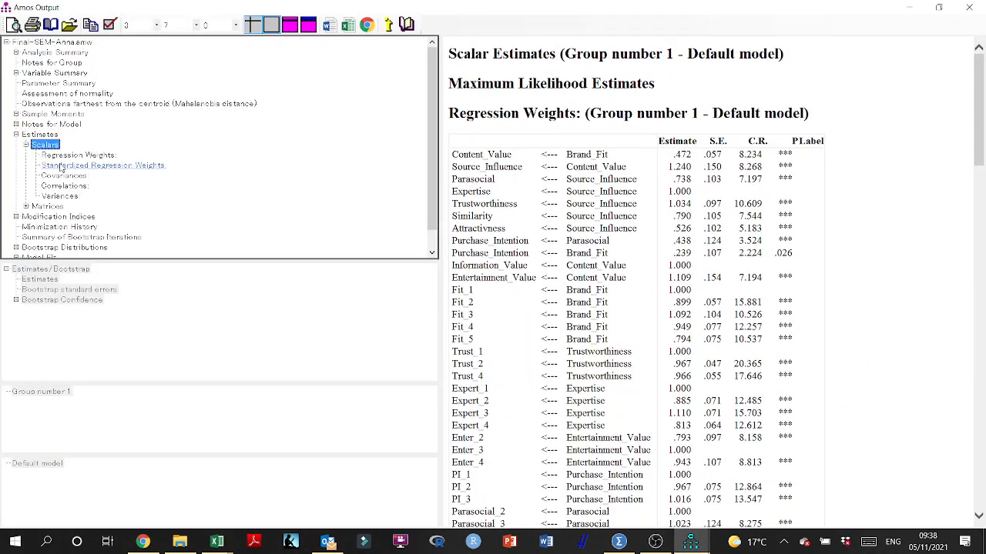
{"action": "left_click", "coordinate": [64, 166]}
{"action": "left_click", "coordinate": [76, 301]}
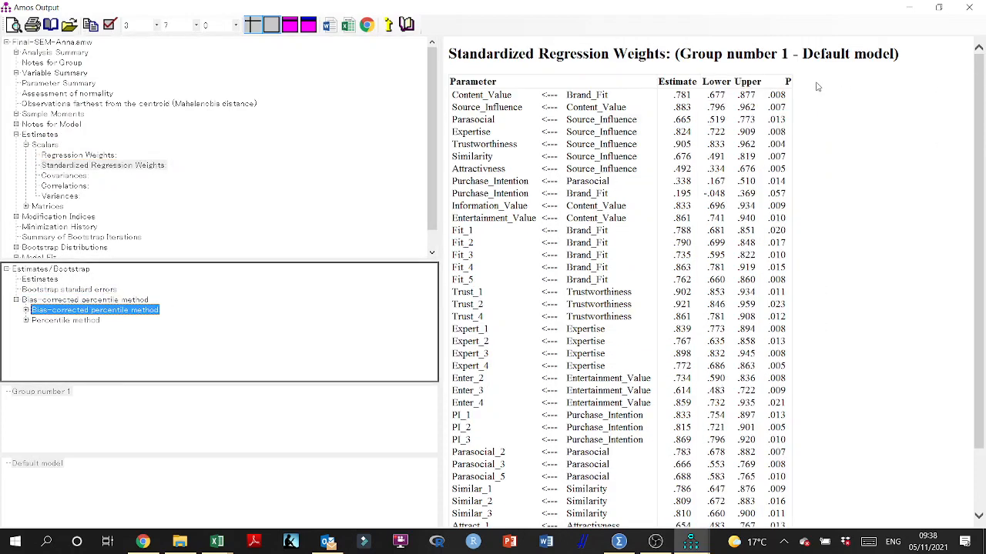
{"action": "left_click_drag", "start_coordinate": [787, 196], "coordinate": [455, 199]}
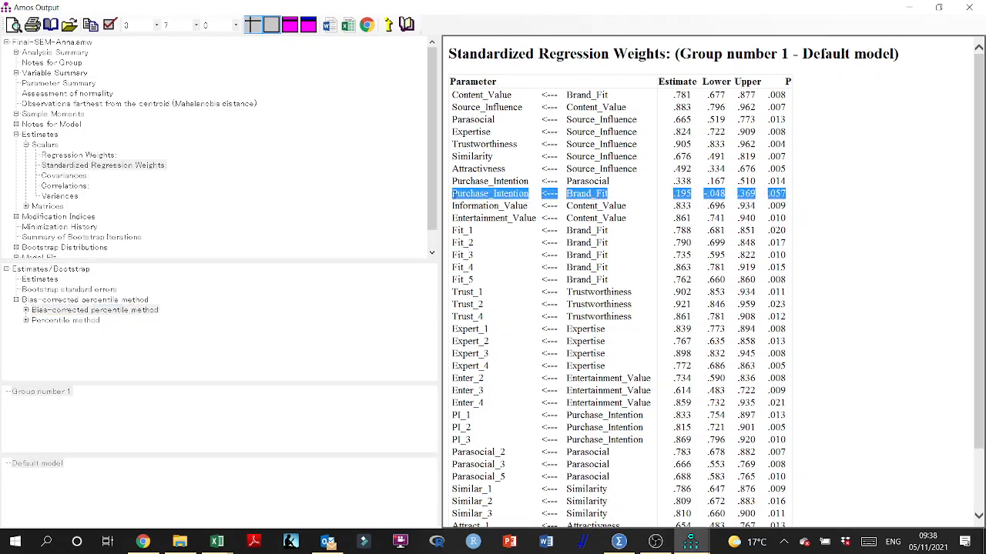
{"action": "scroll", "coordinate": [787, 194], "scroll_direction": "up", "scroll_amount": 1}
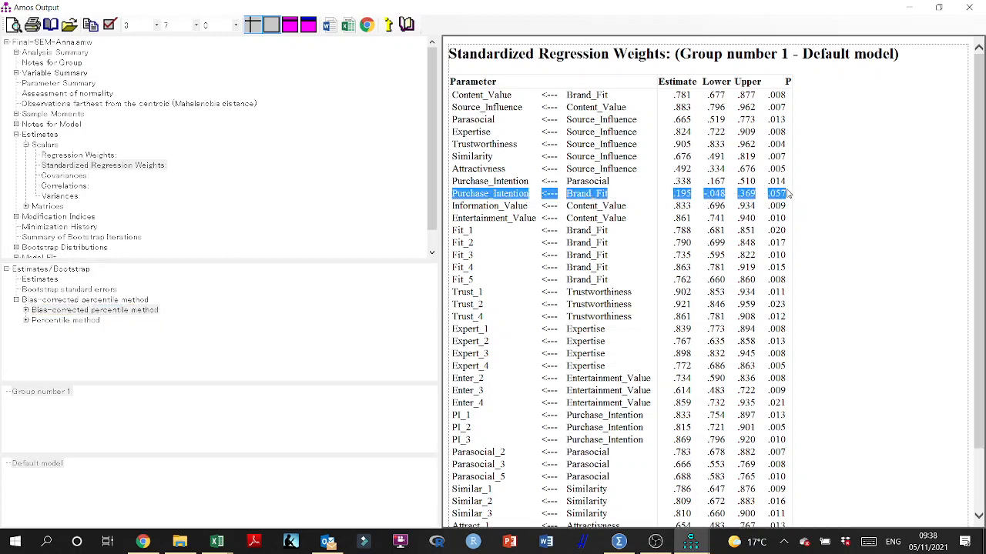
{"action": "left_click", "coordinate": [969, 9]}
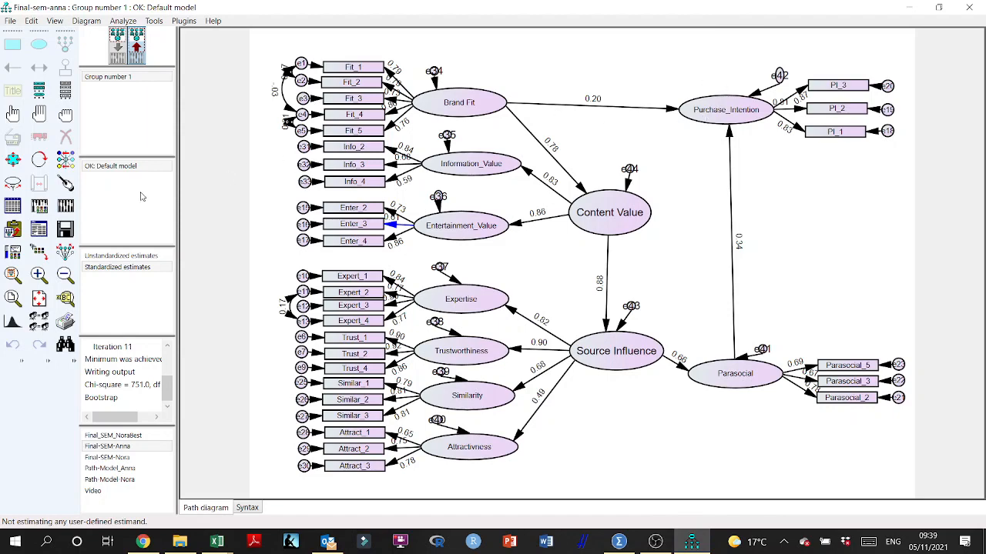
- Reopen the text output, recheck the bias-corrected standardized regression weights for Purchase_Intention <--- Brand_Fit, and return to the path diagram
{"action": "left_click", "coordinate": [39, 205]}
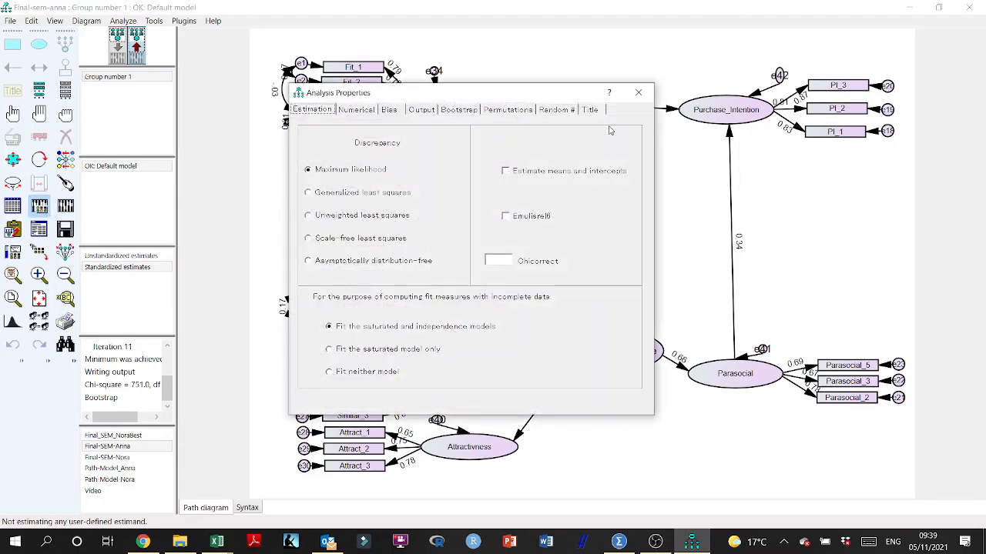
{"action": "left_click", "coordinate": [638, 93]}
{"action": "left_click", "coordinate": [42, 231]}
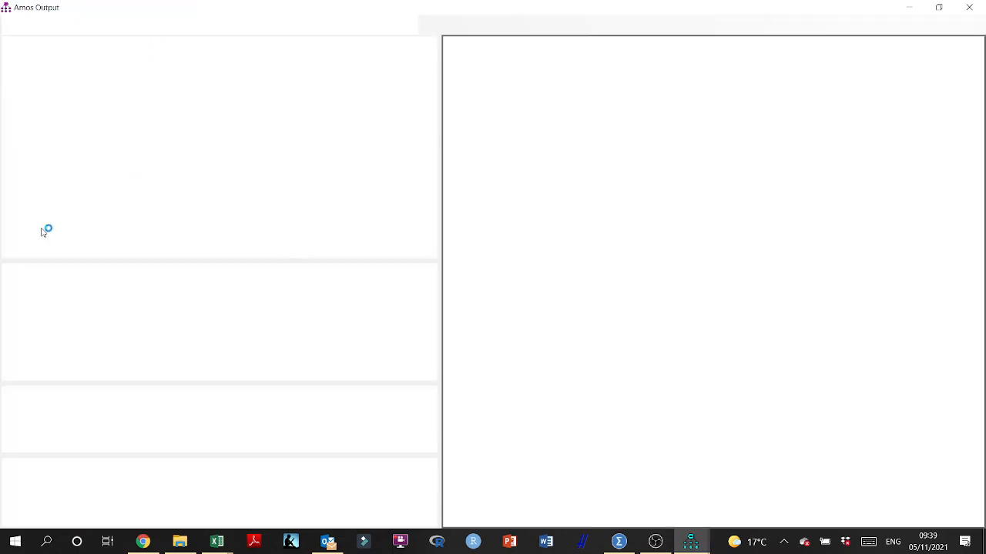
{"action": "left_click", "coordinate": [50, 124]}
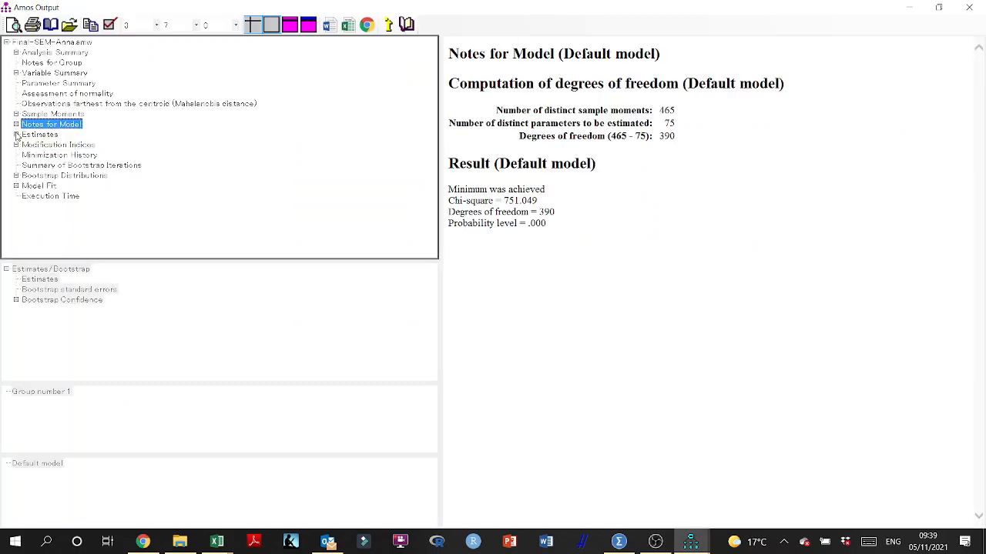
{"action": "left_click", "coordinate": [16, 134]}
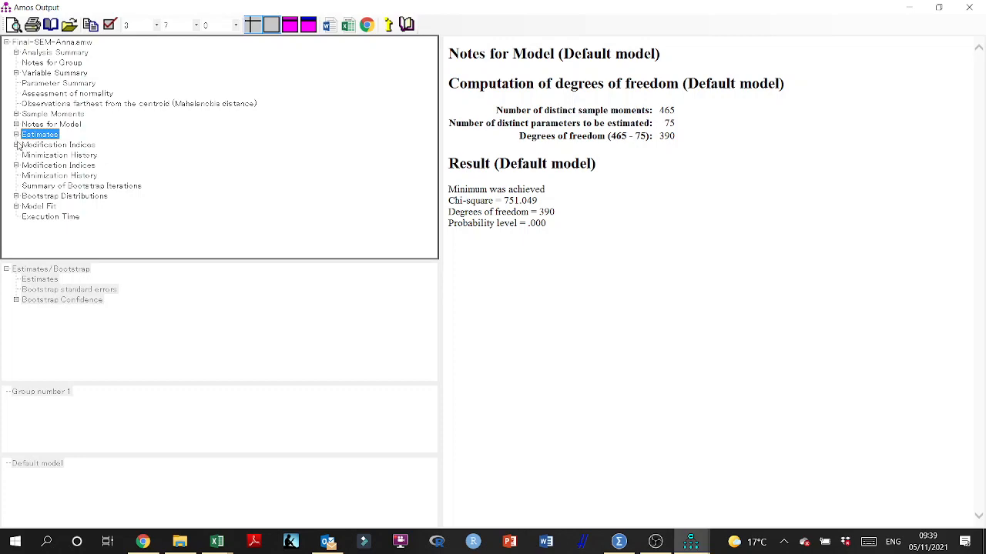
{"action": "left_click", "coordinate": [26, 146]}
{"action": "left_click", "coordinate": [69, 164]}
{"action": "left_click", "coordinate": [76, 301]}
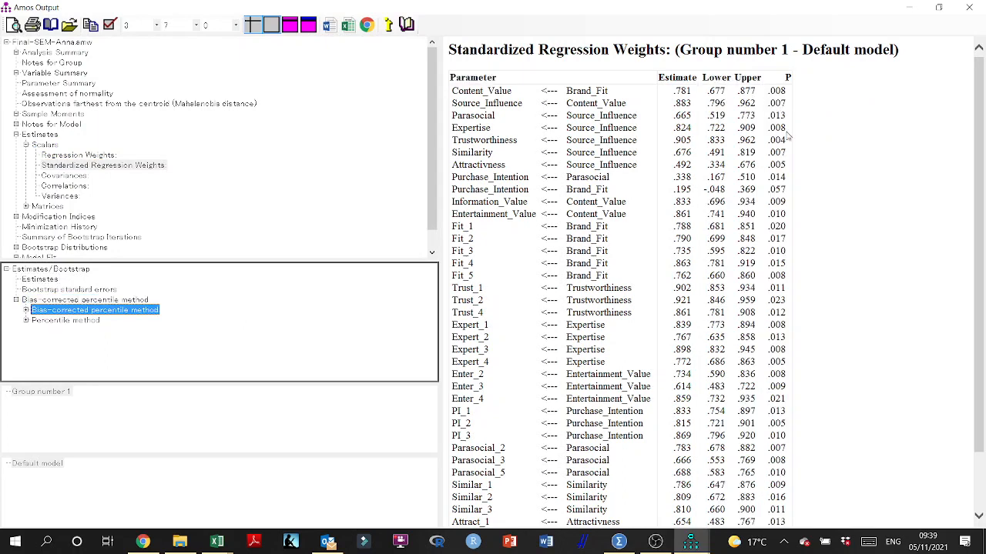
{"action": "left_click_drag", "start_coordinate": [786, 193], "coordinate": [452, 189]}
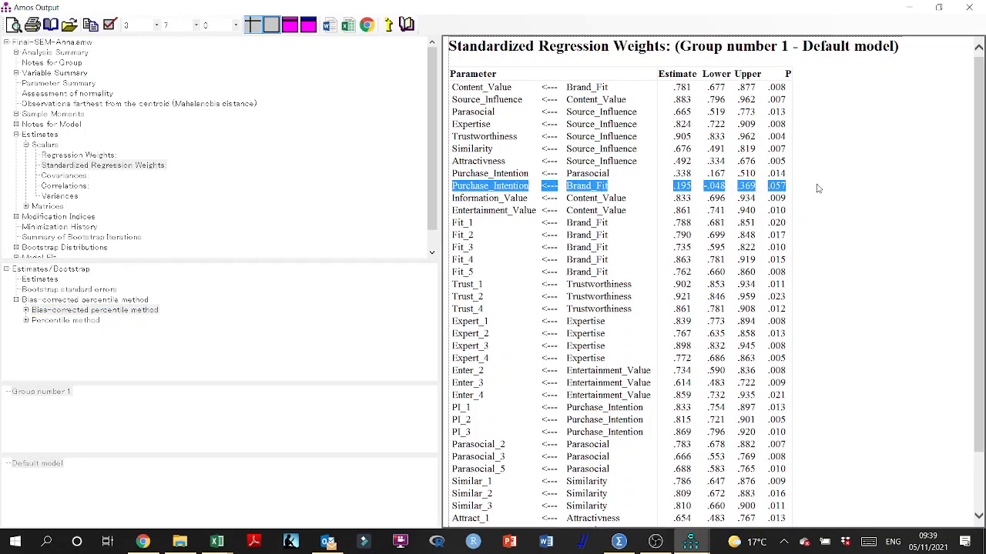
{"action": "scroll", "coordinate": [815, 192], "scroll_direction": "down", "scroll_amount": 2}
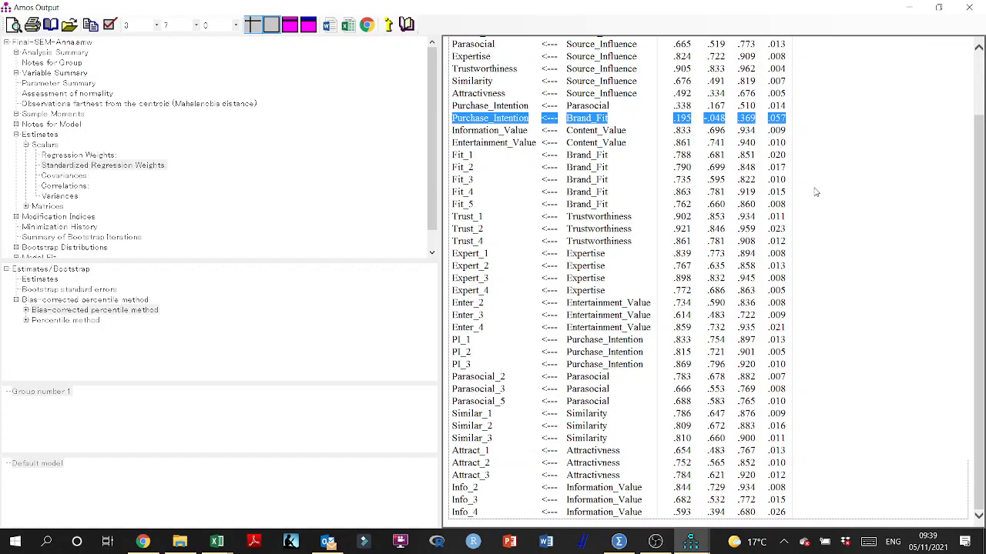
{"action": "scroll", "coordinate": [815, 192], "scroll_direction": "up", "scroll_amount": 3}
{"action": "key", "text": "alt+Tab"}
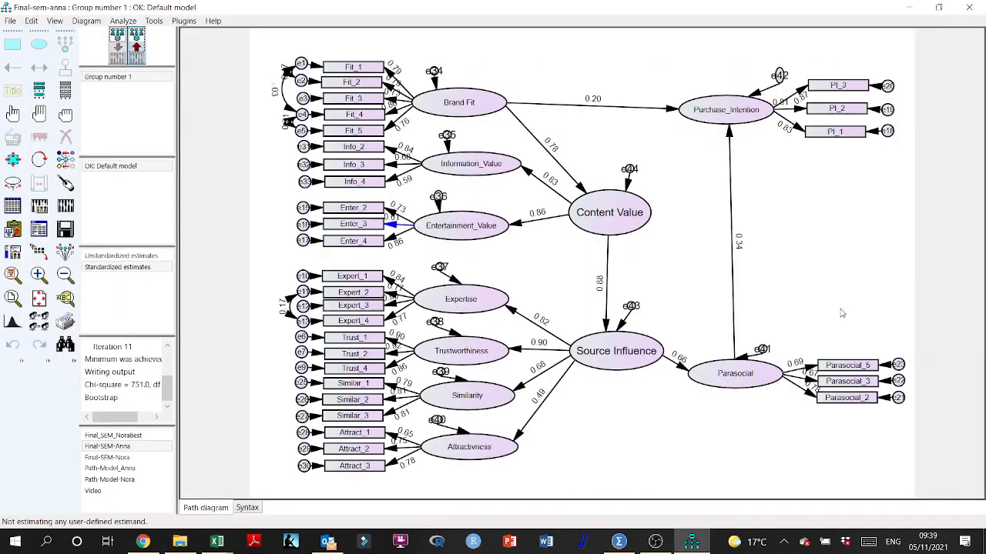
- Add a fourth indicator to Parasocial in the input path diagram and assign it the dataset variable Parasocial_6
{"action": "left_click", "coordinate": [117, 54]}
{"action": "left_click", "coordinate": [65, 44]}
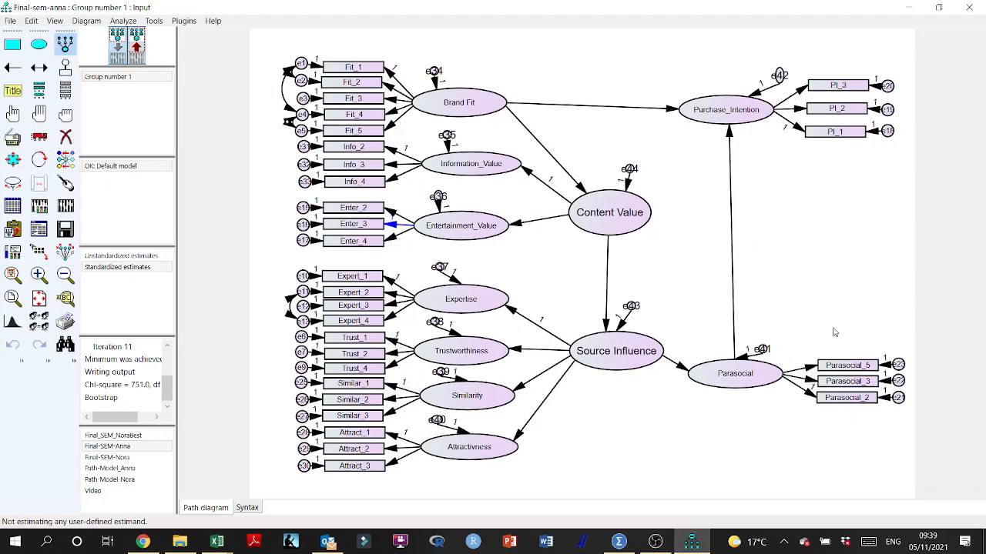
{"action": "left_click", "coordinate": [767, 377]}
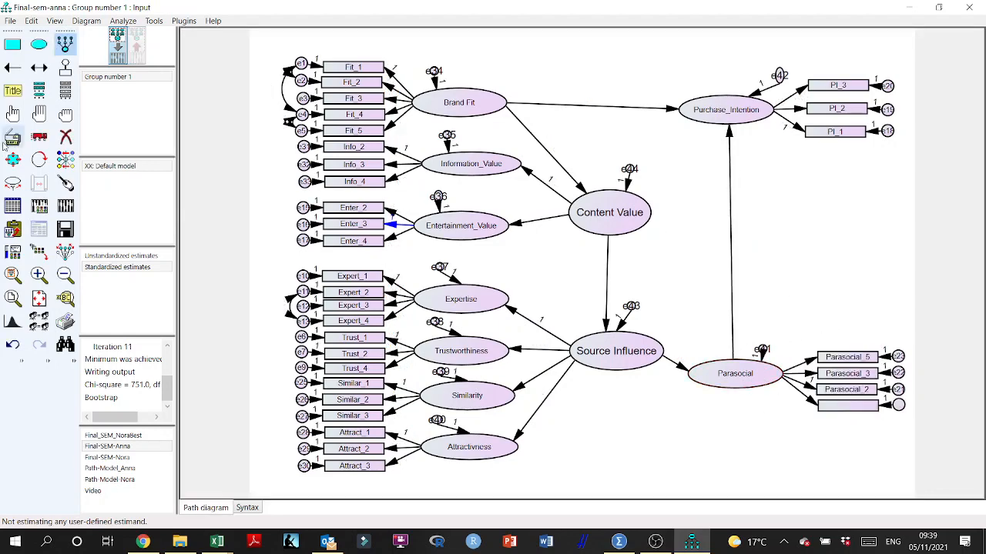
{"action": "left_click", "coordinate": [66, 91]}
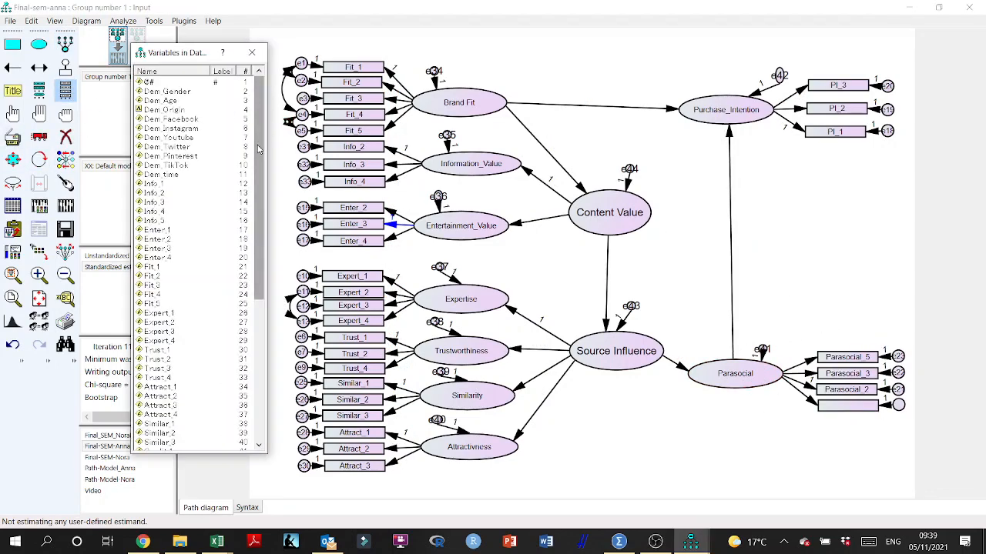
{"action": "left_click_drag", "start_coordinate": [259, 149], "coordinate": [258, 281]}
{"action": "left_click", "coordinate": [176, 313]}
{"action": "left_click_drag", "start_coordinate": [176, 313], "coordinate": [821, 402]}
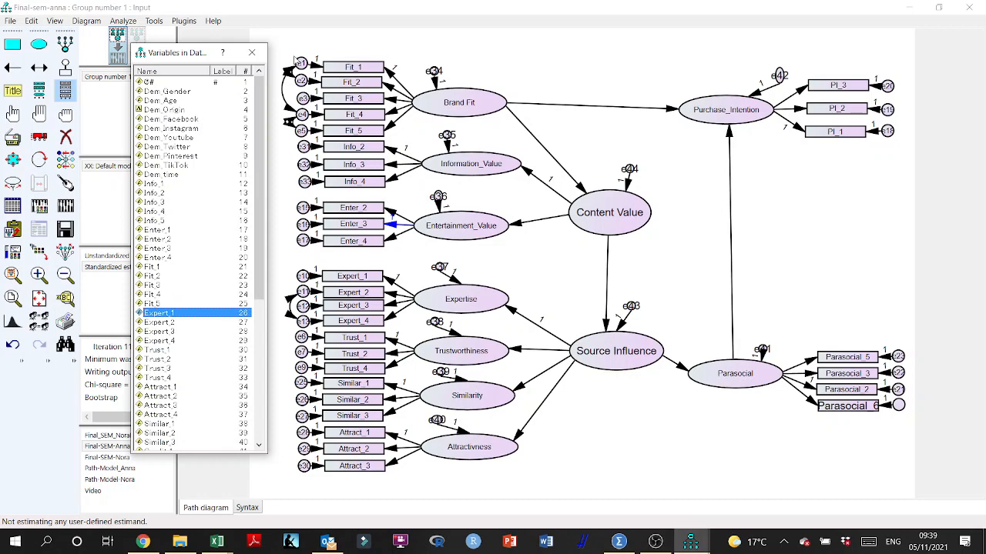
{"action": "left_click", "coordinate": [251, 53]}
- Name the new error term of Parasocial_6 automatically with the Name Unobserved Variables plugin and recalculate the estimates
{"action": "left_click", "coordinate": [183, 21]}
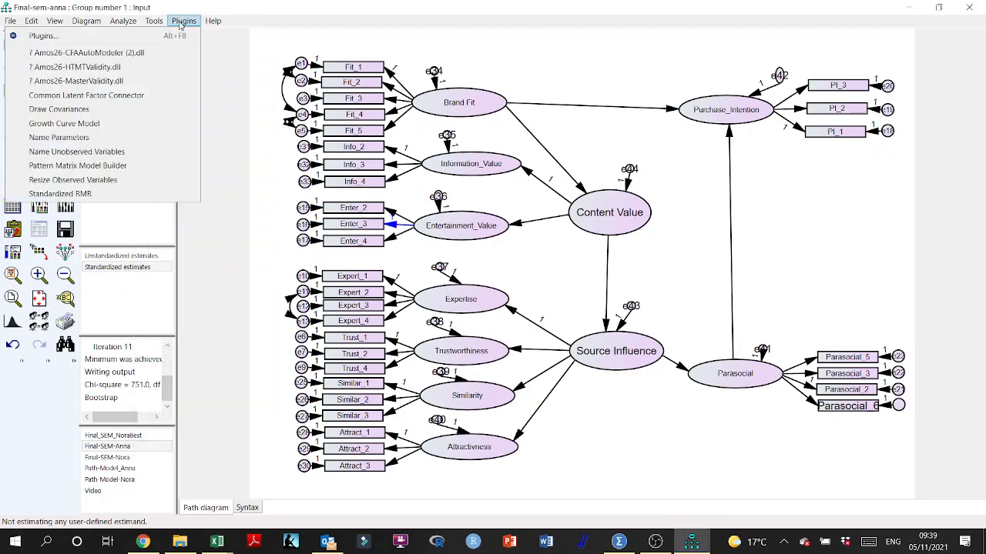
{"action": "left_click", "coordinate": [103, 152]}
{"action": "left_click", "coordinate": [65, 206]}
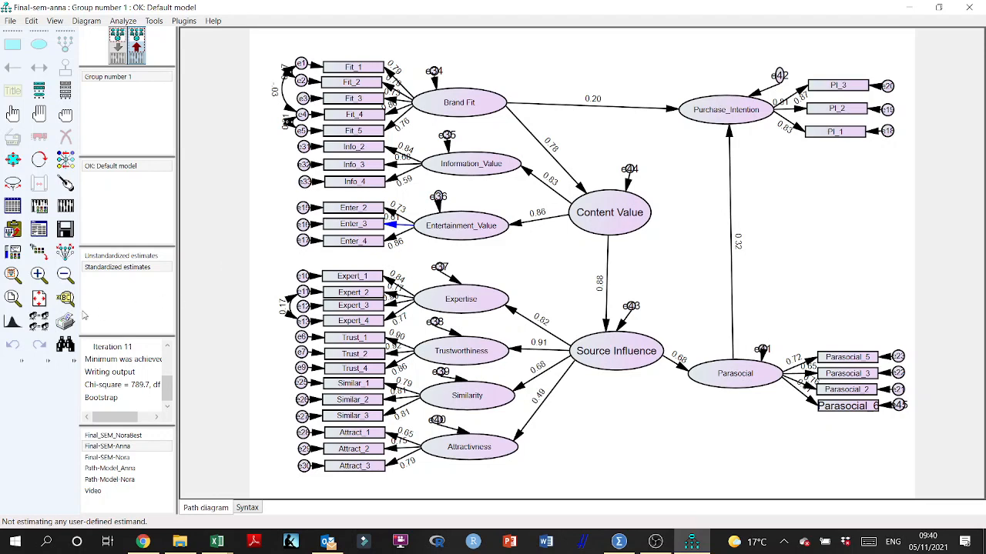
- Review the model fit summary and the bias-corrected bootstrap result for Purchase_Intention <--- Brand_Fit with Parasocial_6 included again
{"action": "left_click", "coordinate": [41, 231]}
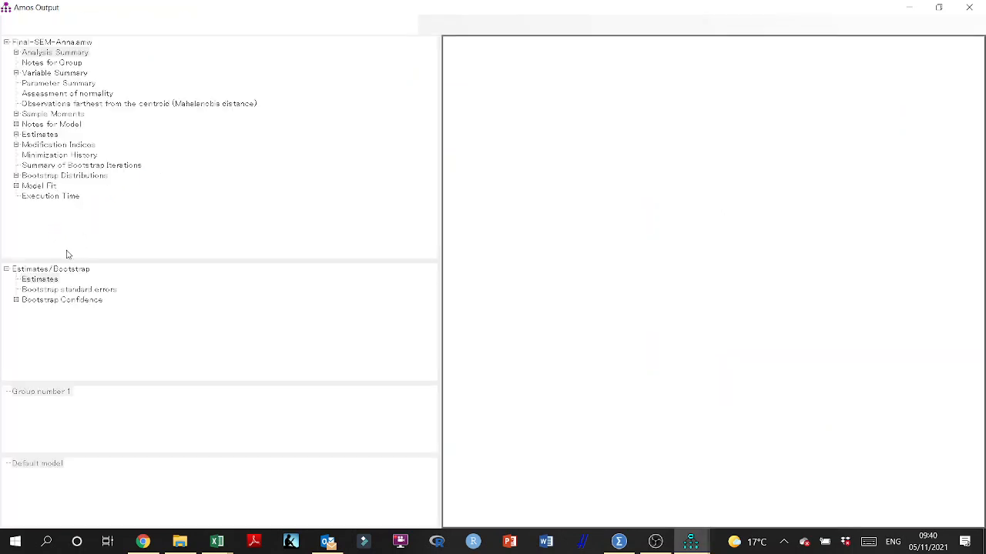
{"action": "left_click", "coordinate": [29, 186]}
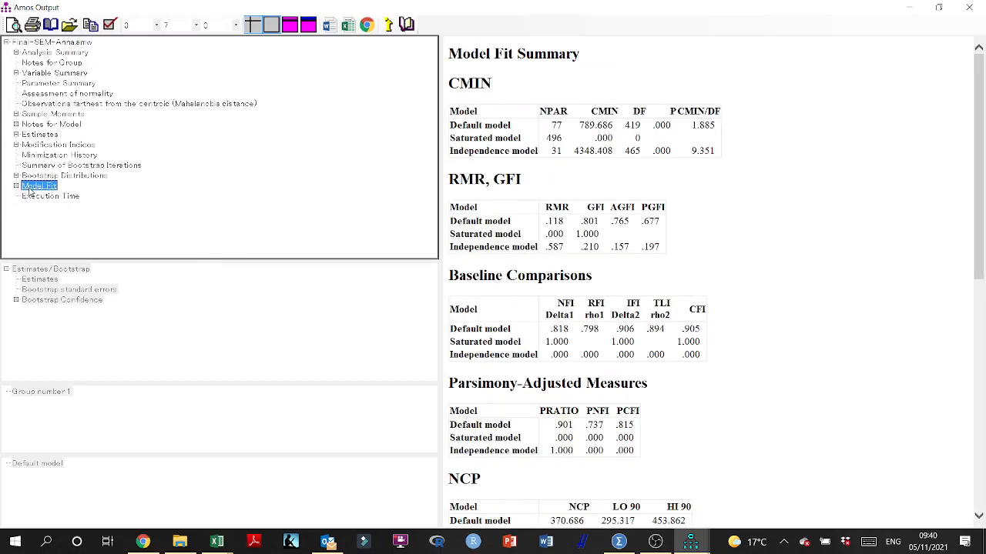
{"action": "left_click", "coordinate": [19, 136]}
{"action": "left_click", "coordinate": [17, 136]}
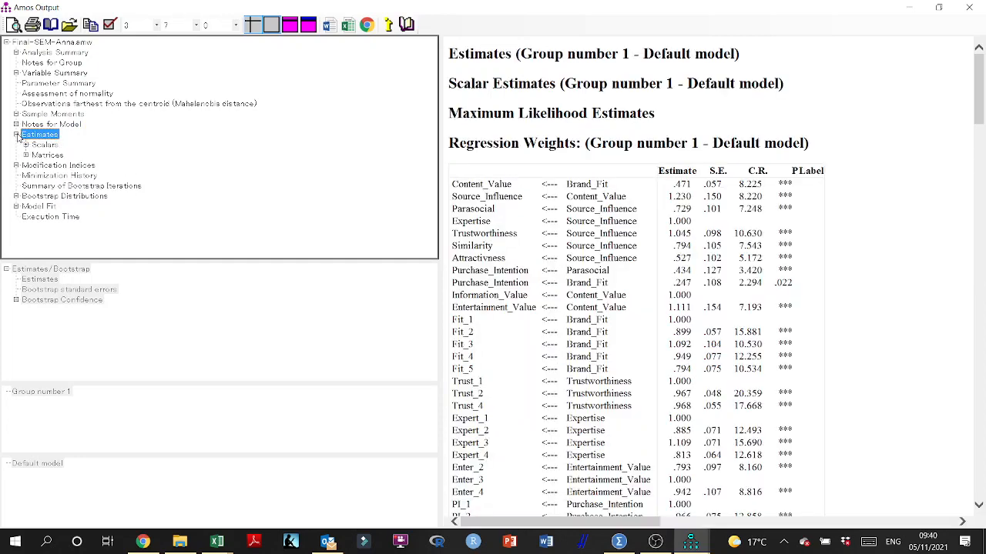
{"action": "left_click", "coordinate": [34, 146]}
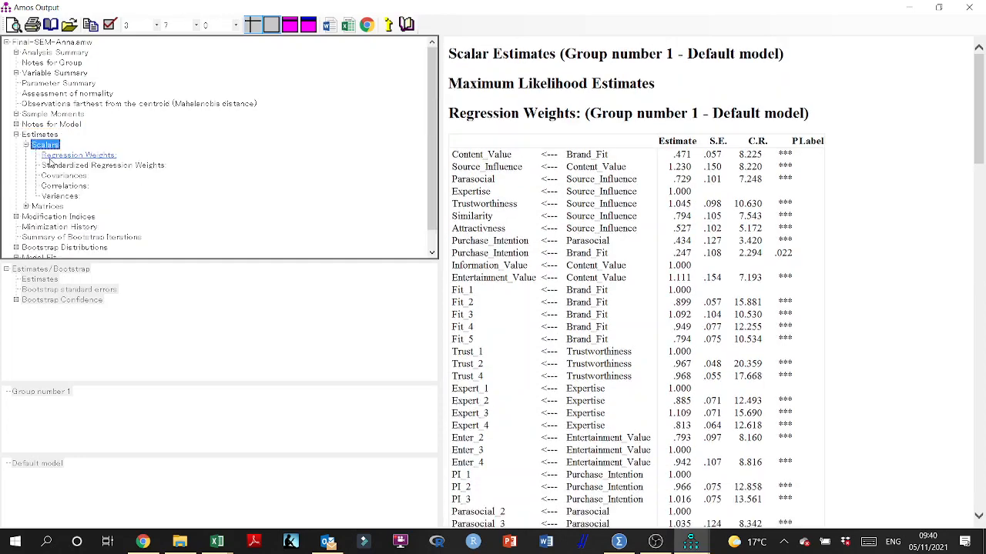
{"action": "left_click", "coordinate": [65, 302]}
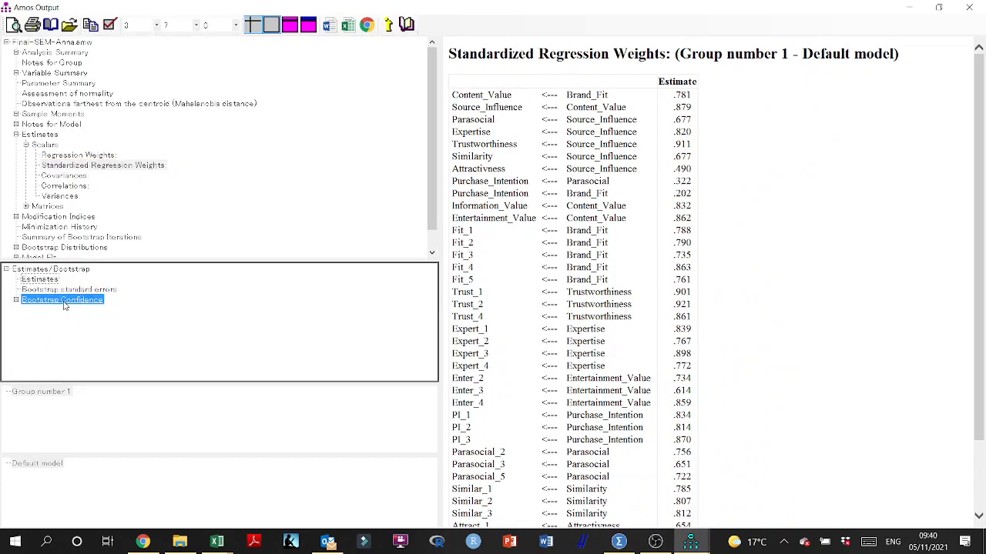
{"action": "double_click", "coordinate": [65, 303]}
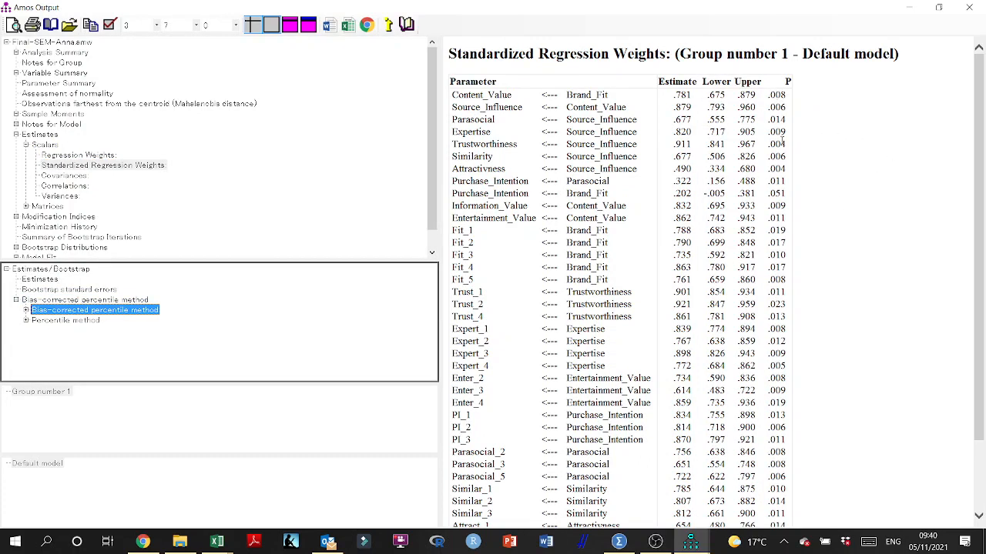
{"action": "left_click_drag", "start_coordinate": [783, 193], "coordinate": [450, 194]}
{"action": "scroll", "coordinate": [735, 202], "scroll_direction": "down", "scroll_amount": 1}
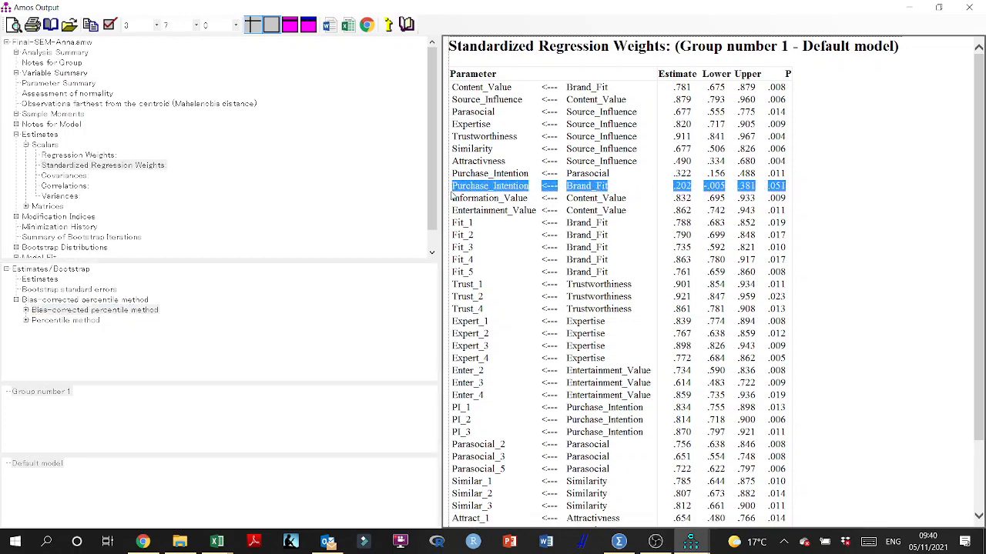
- Try to switch the data file to DataSEM_C from the Analysis Nov folder and recalculate the estimates
{"action": "scroll", "coordinate": [783, 244], "scroll_direction": "down", "scroll_amount": 3}
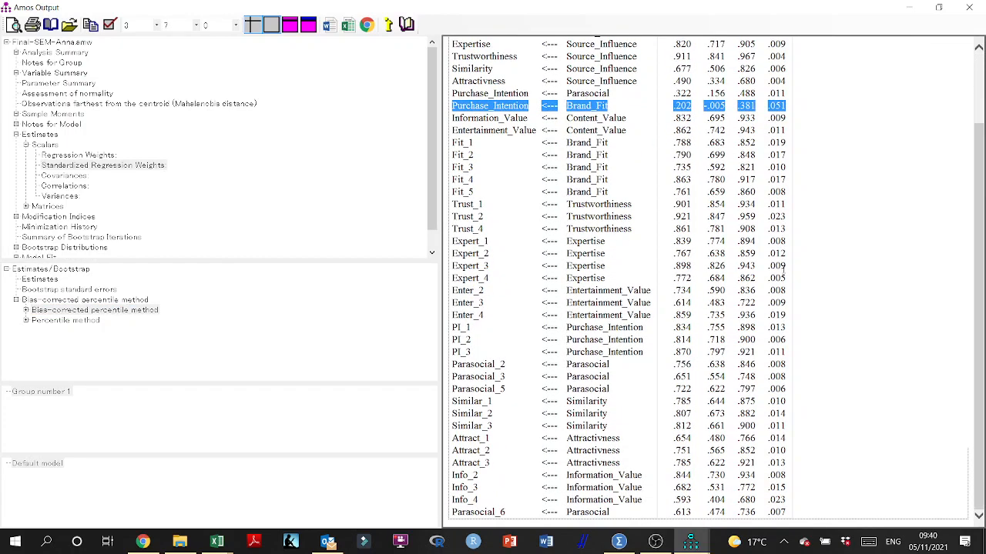
{"action": "left_click", "coordinate": [969, 7]}
{"action": "left_click", "coordinate": [12, 205]}
{"action": "left_click", "coordinate": [467, 315]}
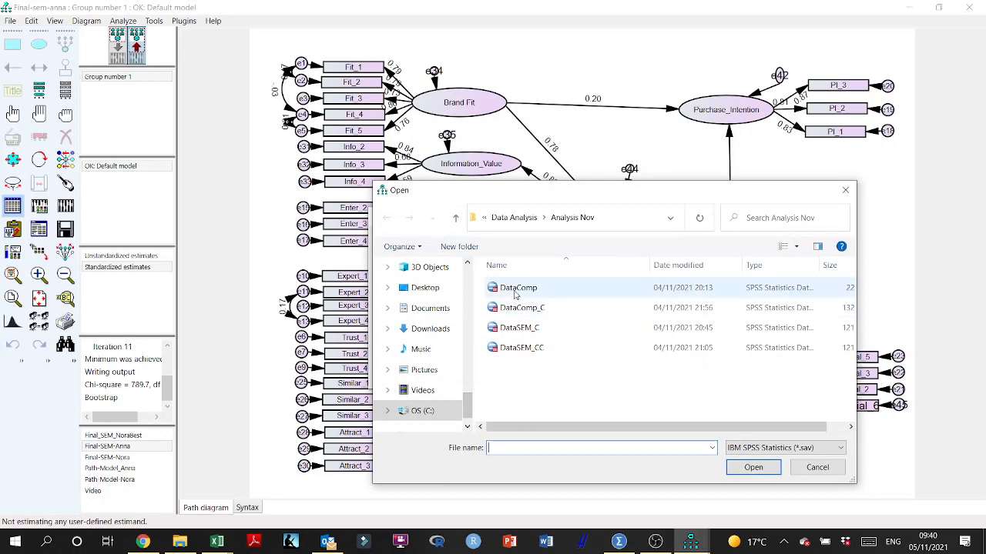
{"action": "left_click", "coordinate": [523, 330]}
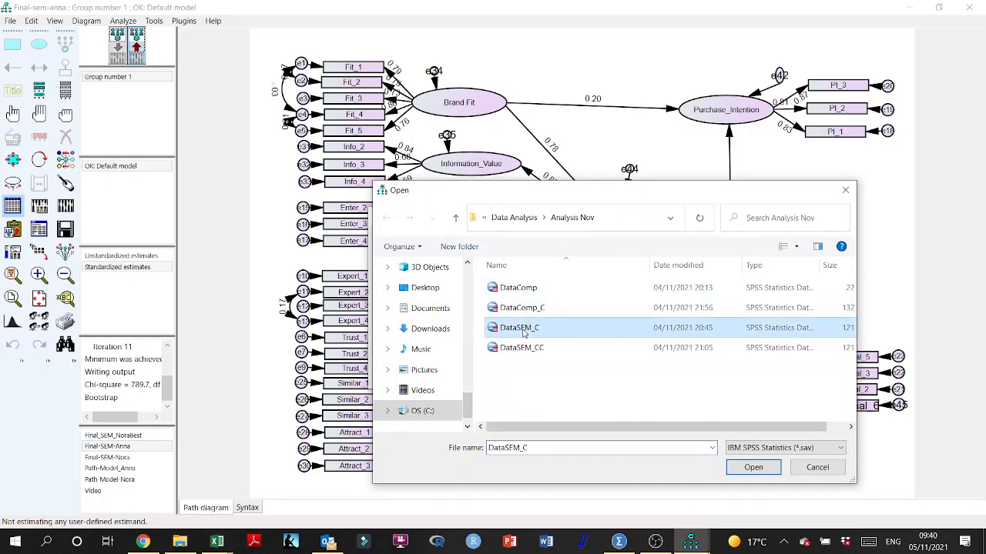
{"action": "left_click", "coordinate": [753, 469]}
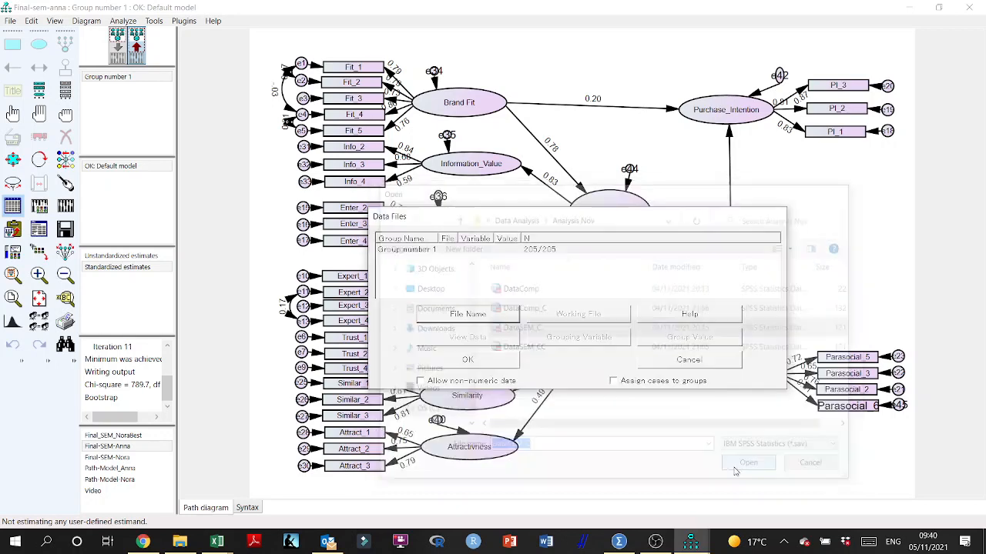
{"action": "left_click", "coordinate": [501, 366]}
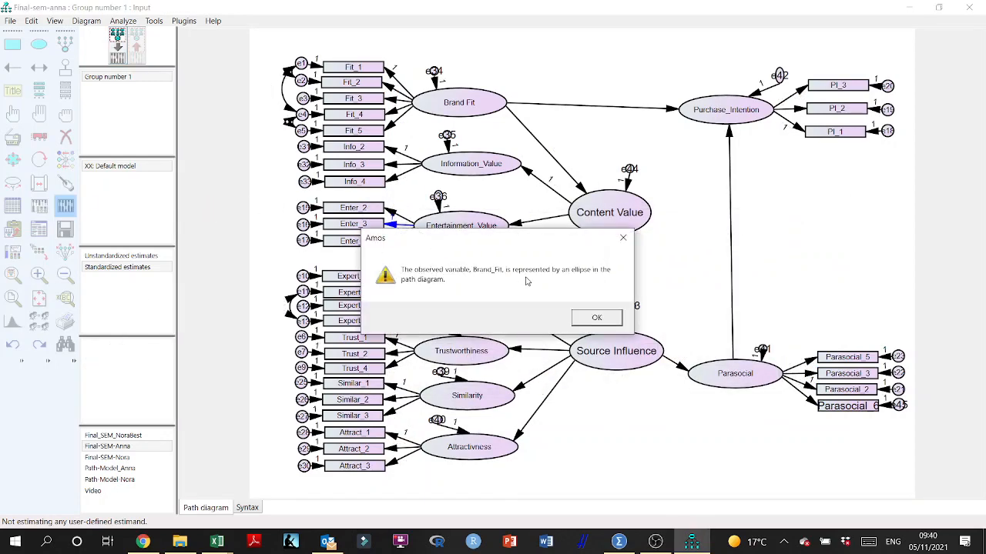
{"action": "left_click", "coordinate": [591, 317]}
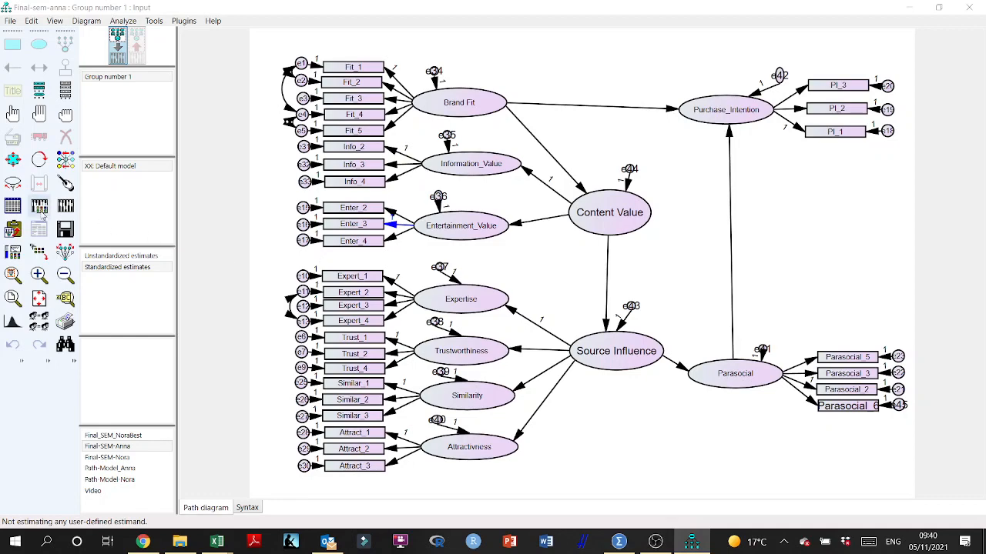
- Assign the DataSEM file from the Data Analysis folder as the group's data file and calculate the estimates
{"action": "left_click", "coordinate": [12, 206]}
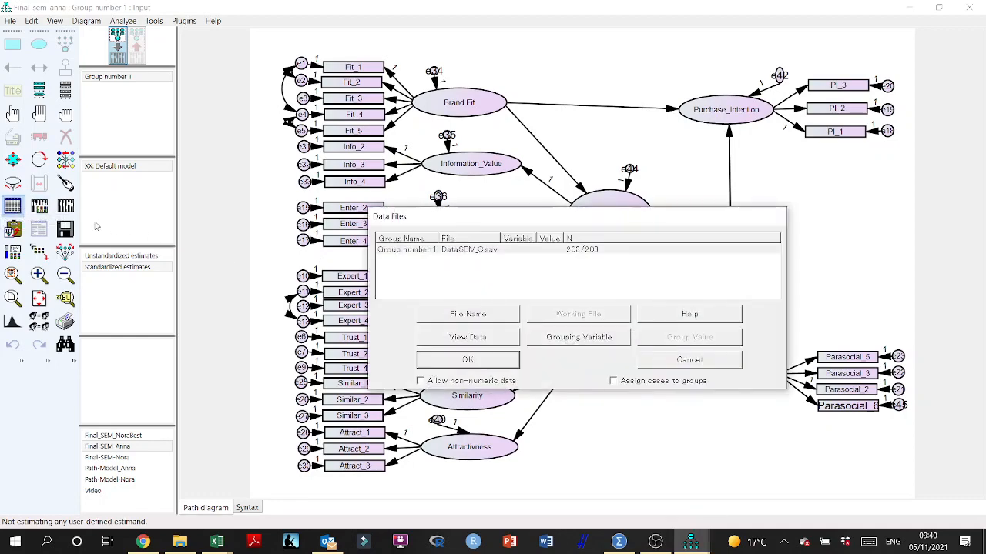
{"action": "left_click", "coordinate": [448, 314]}
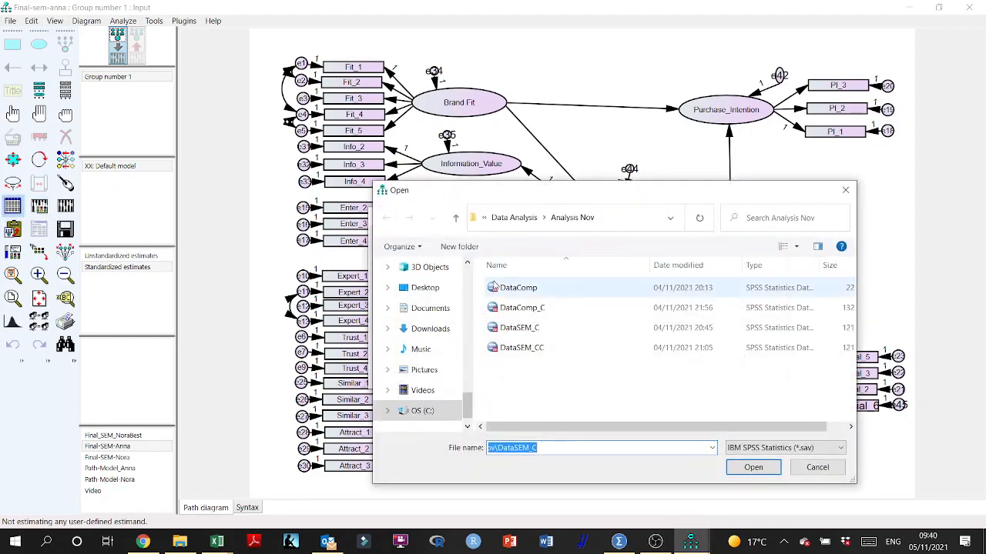
{"action": "left_click", "coordinate": [520, 217]}
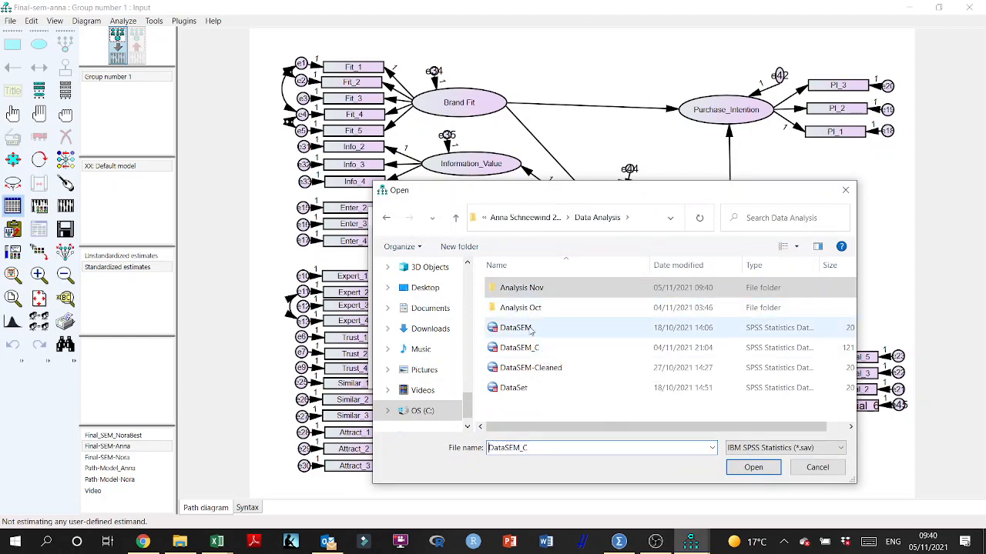
{"action": "left_click", "coordinate": [515, 328]}
{"action": "left_click", "coordinate": [753, 468]}
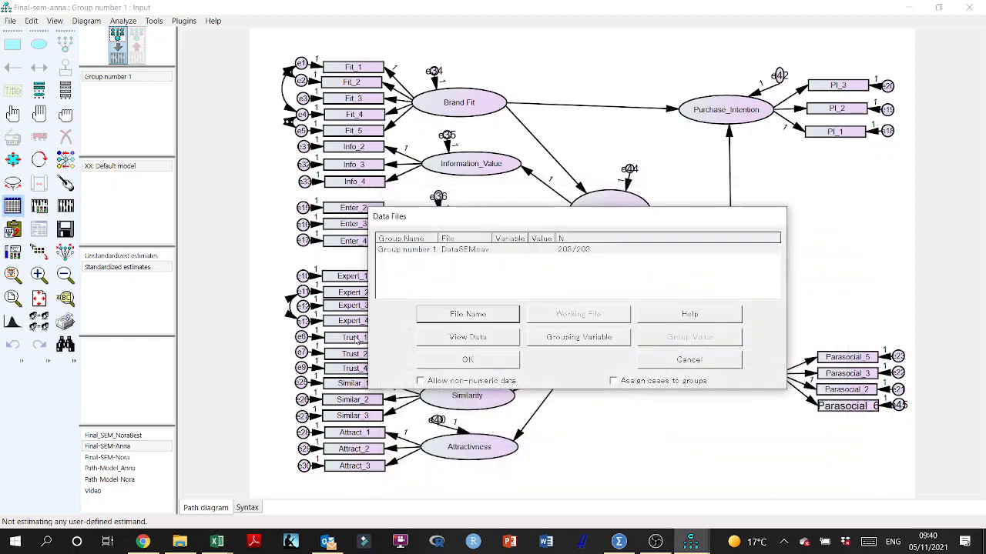
{"action": "left_click", "coordinate": [469, 362]}
{"action": "left_click", "coordinate": [65, 206]}
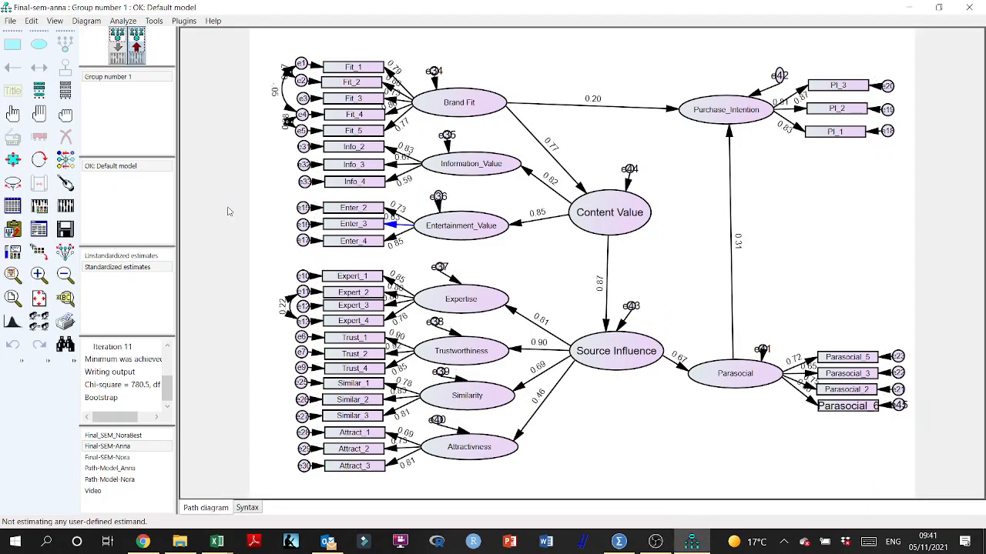
- Open the text output and review the Mahalanobis distances of the farthest observations and the model fit summary
{"action": "left_click", "coordinate": [39, 230]}
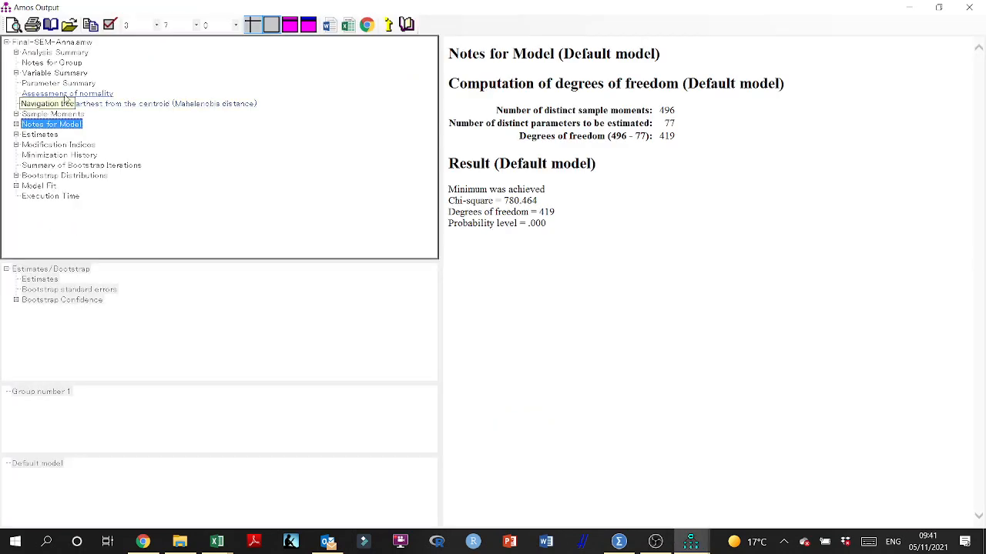
{"action": "left_click", "coordinate": [150, 105]}
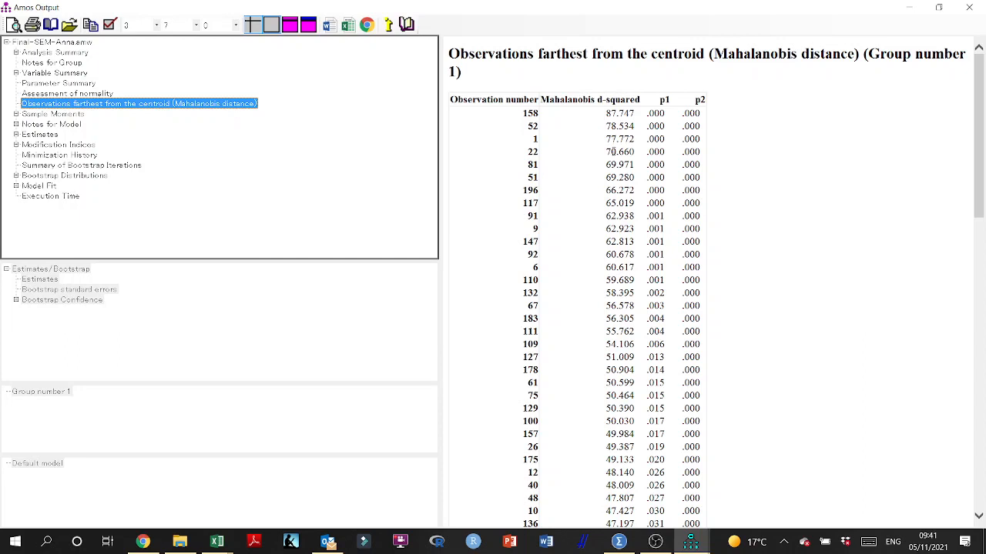
{"action": "left_click_drag", "start_coordinate": [630, 152], "coordinate": [523, 114]}
{"action": "scroll", "coordinate": [523, 115], "scroll_direction": "down", "scroll_amount": 1}
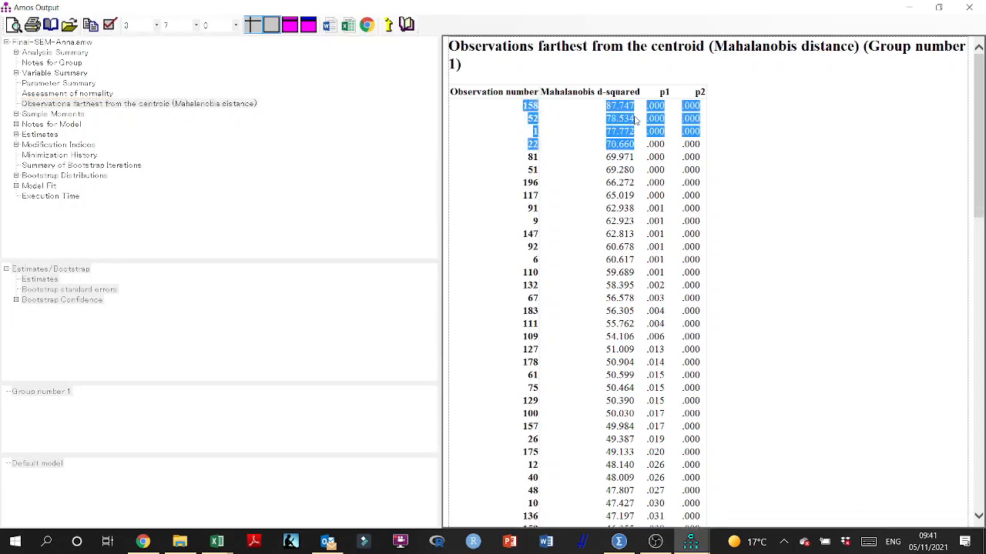
{"action": "left_click", "coordinate": [39, 186]}
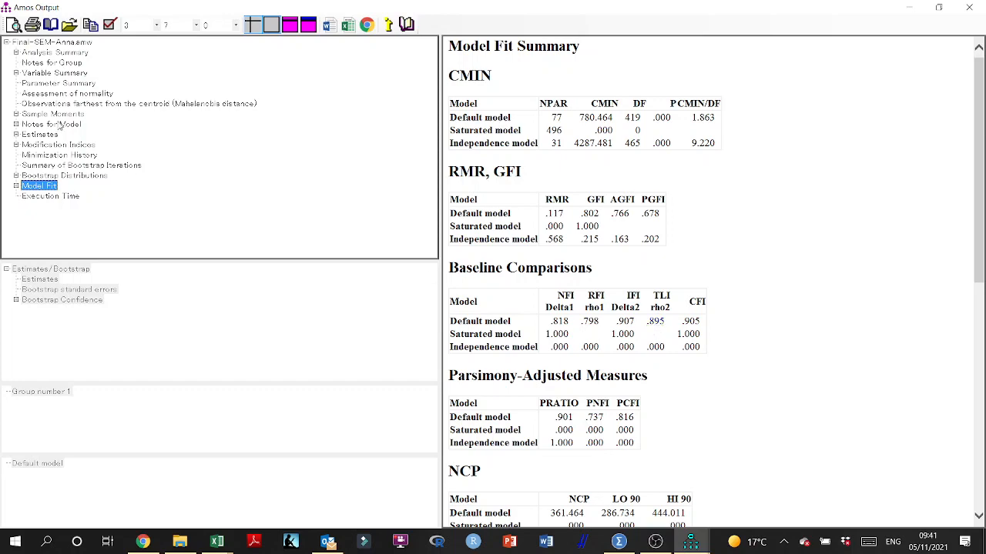
- Examine the bias-corrected bootstrap intervals and significance of the standardized regression weights, especially Purchase_Intention <--- Brand_Fit
{"action": "left_click", "coordinate": [23, 137]}
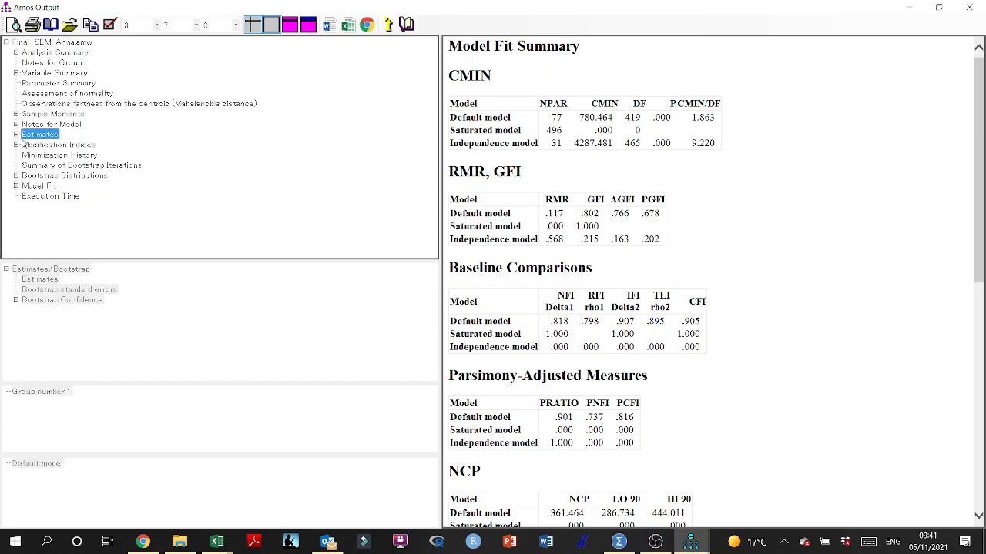
{"action": "left_click", "coordinate": [17, 135]}
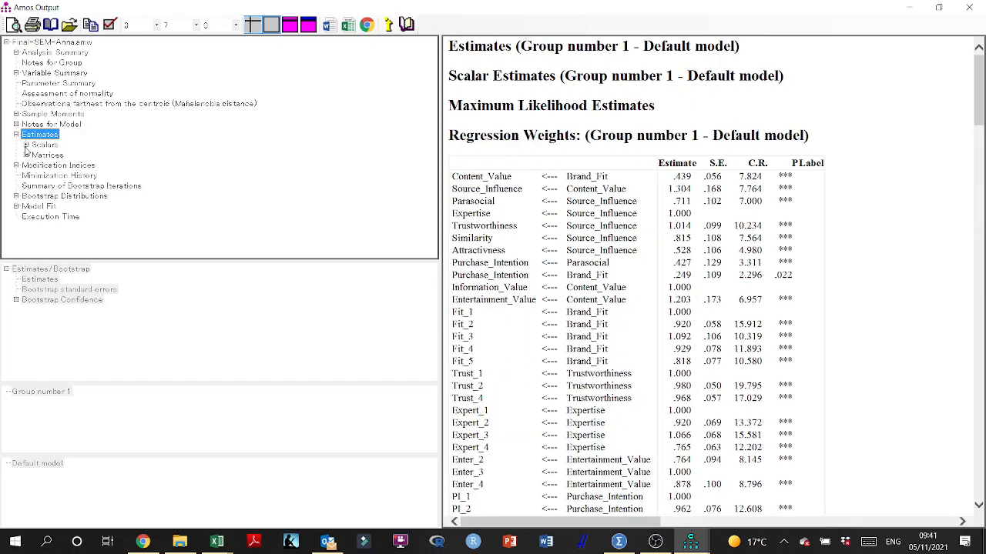
{"action": "left_click", "coordinate": [25, 144]}
{"action": "left_click", "coordinate": [73, 165]}
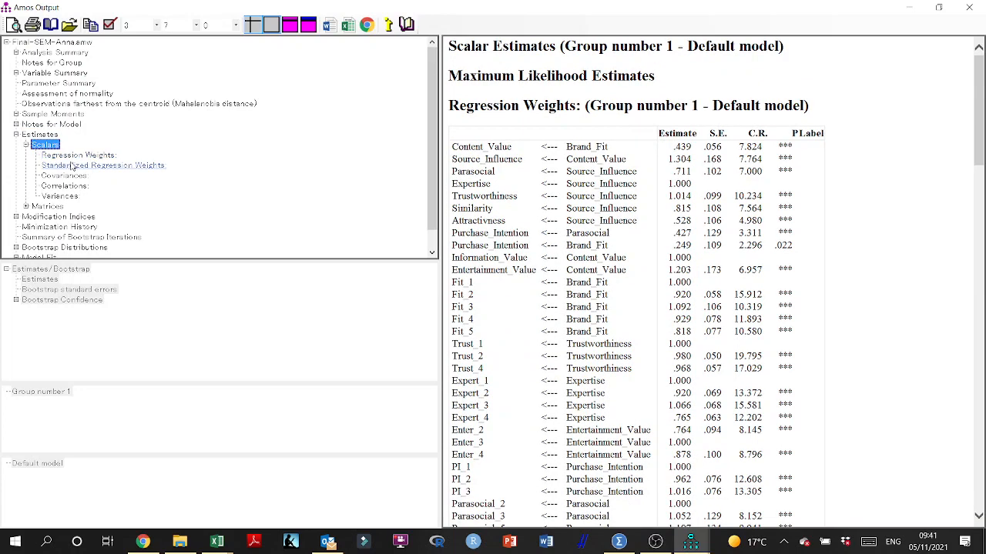
{"action": "left_click", "coordinate": [77, 301]}
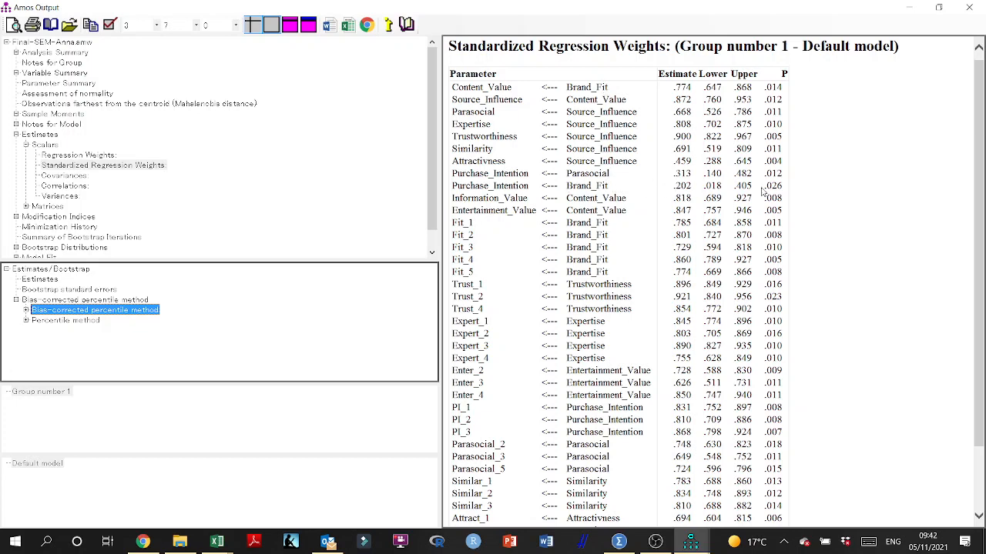
{"action": "left_click_drag", "start_coordinate": [785, 189], "coordinate": [453, 187]}
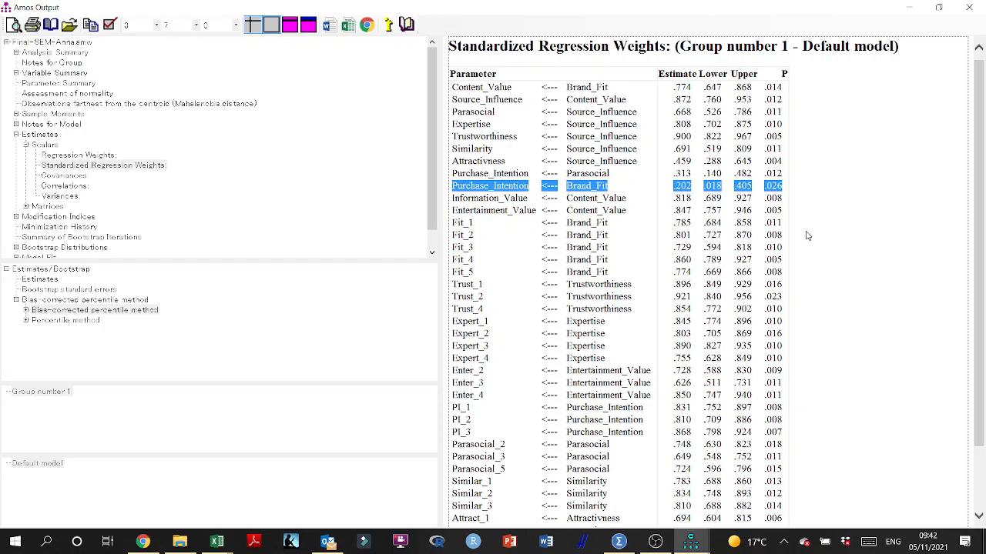
{"action": "scroll", "coordinate": [808, 244], "scroll_direction": "down", "scroll_amount": 2}
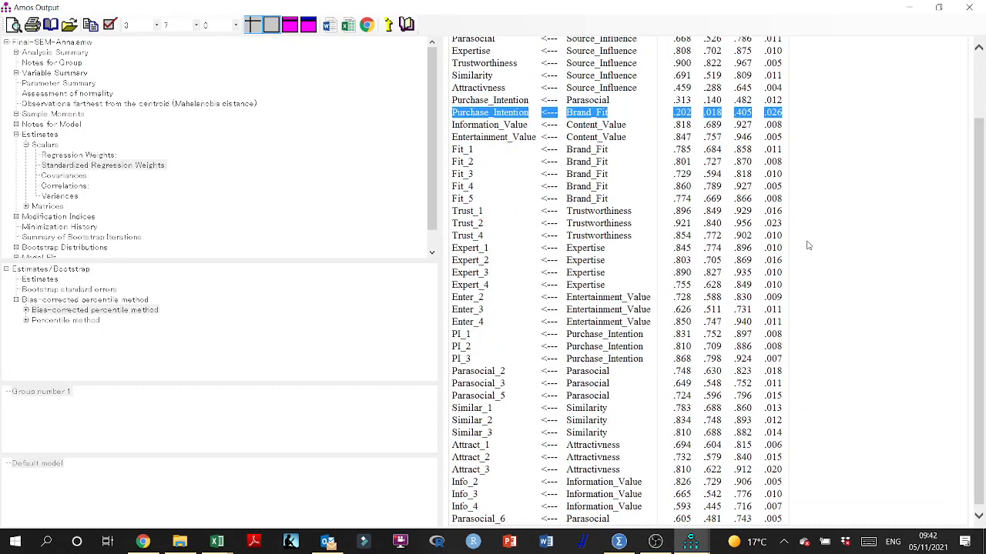
{"action": "scroll", "coordinate": [808, 245], "scroll_direction": "down", "scroll_amount": 1}
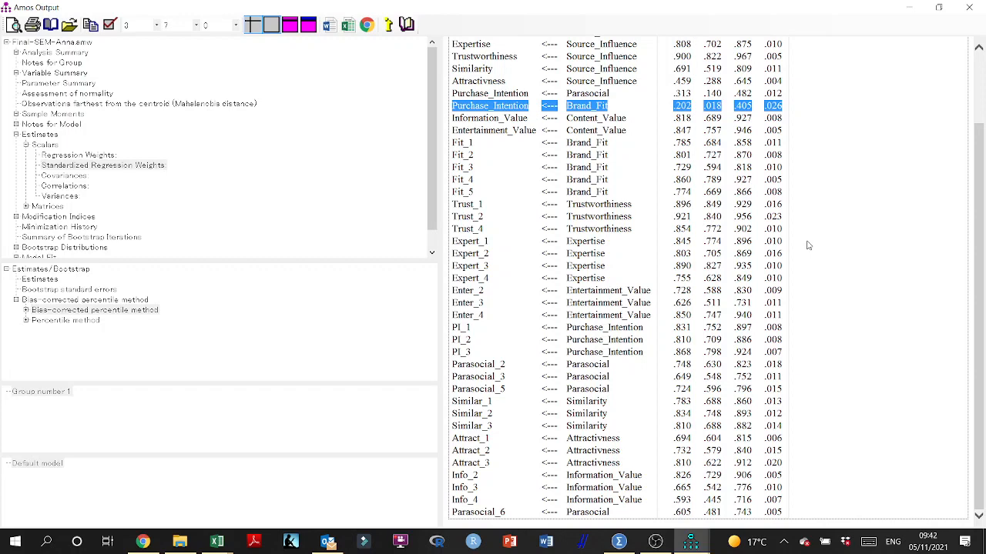
{"action": "scroll", "coordinate": [807, 244], "scroll_direction": "up", "scroll_amount": 3}
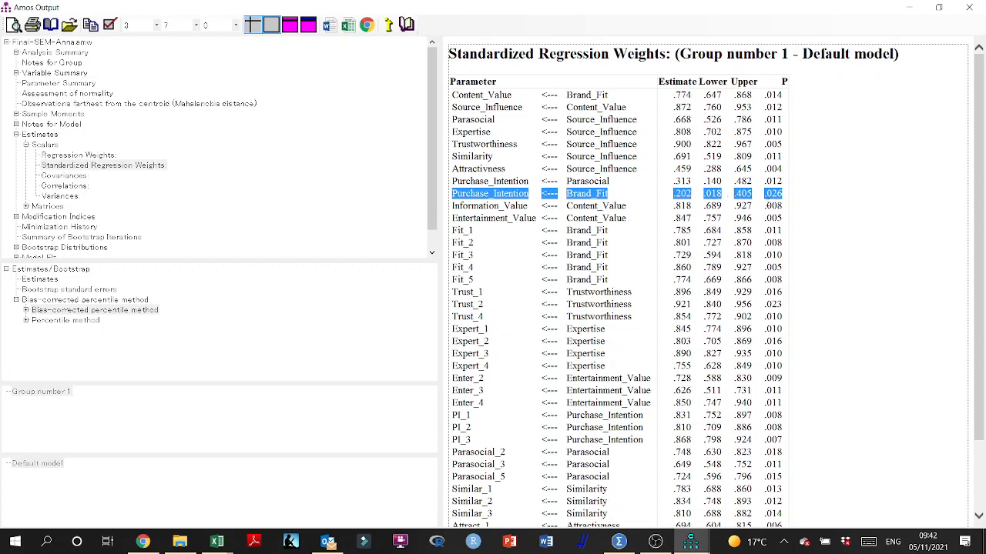
{"action": "left_click", "coordinate": [810, 204]}
{"action": "scroll", "coordinate": [795, 214], "scroll_direction": "down", "scroll_amount": 1}
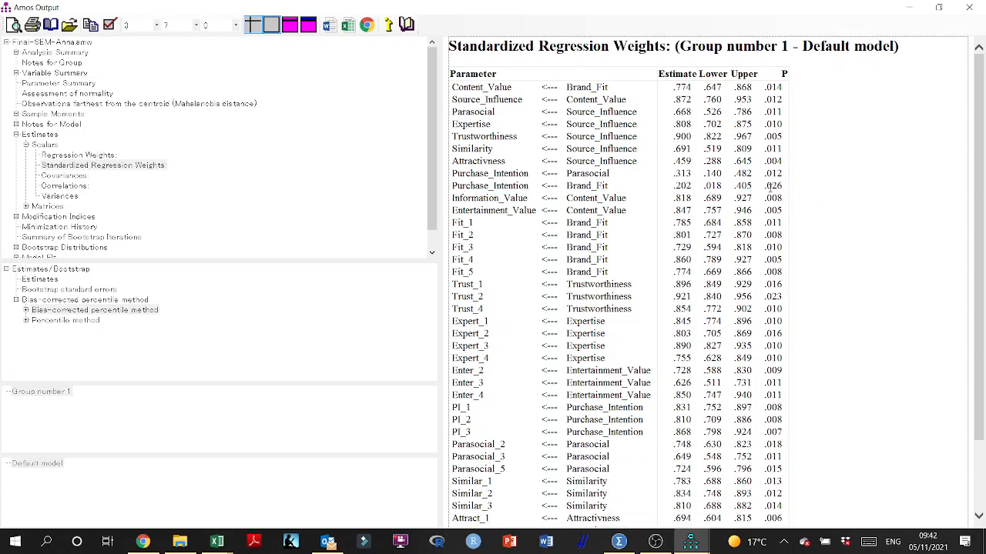
{"action": "scroll", "coordinate": [774, 186], "scroll_direction": "up", "scroll_amount": 1}
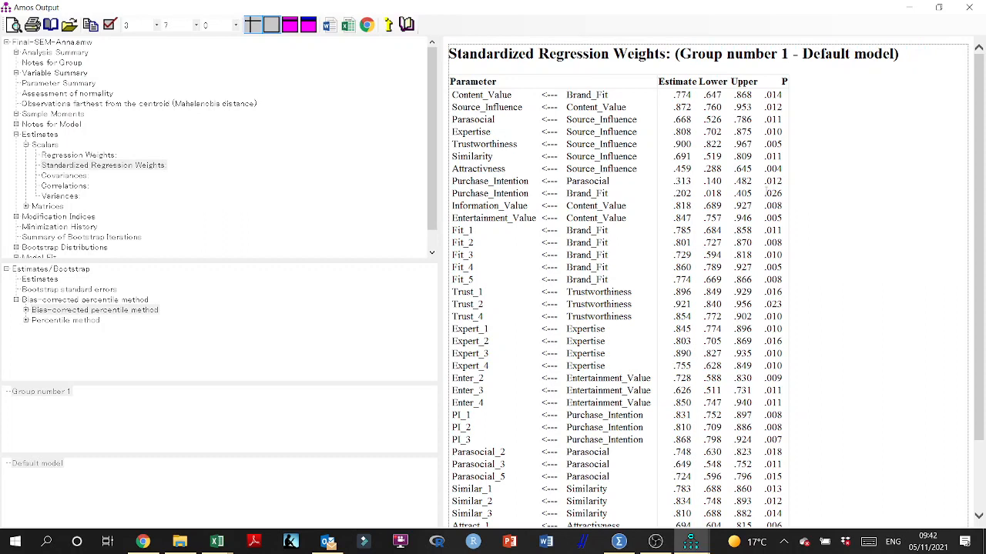
- Copy the table of observations farthest from the centroid (Mahalanobis distance) from the text output
{"action": "left_click", "coordinate": [165, 106]}
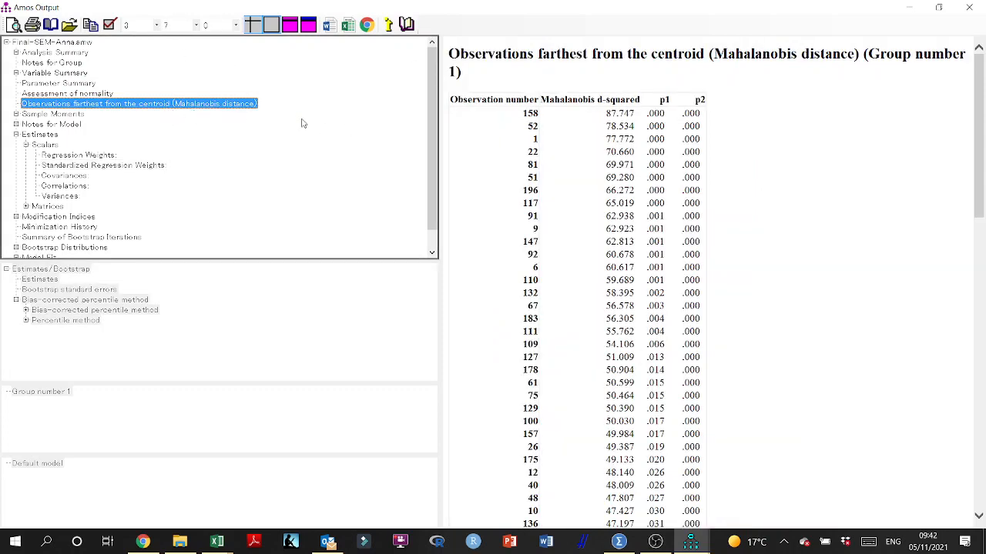
{"action": "left_click", "coordinate": [582, 131]}
{"action": "scroll", "coordinate": [581, 130], "scroll_direction": "down", "scroll_amount": 1}
{"action": "right_click", "coordinate": [582, 130]}
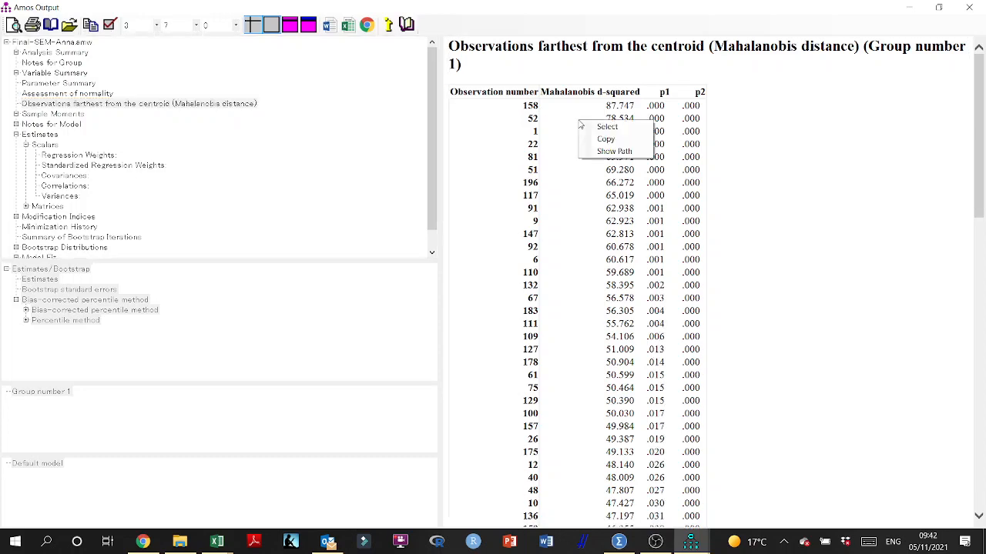
{"action": "left_click", "coordinate": [608, 139]}
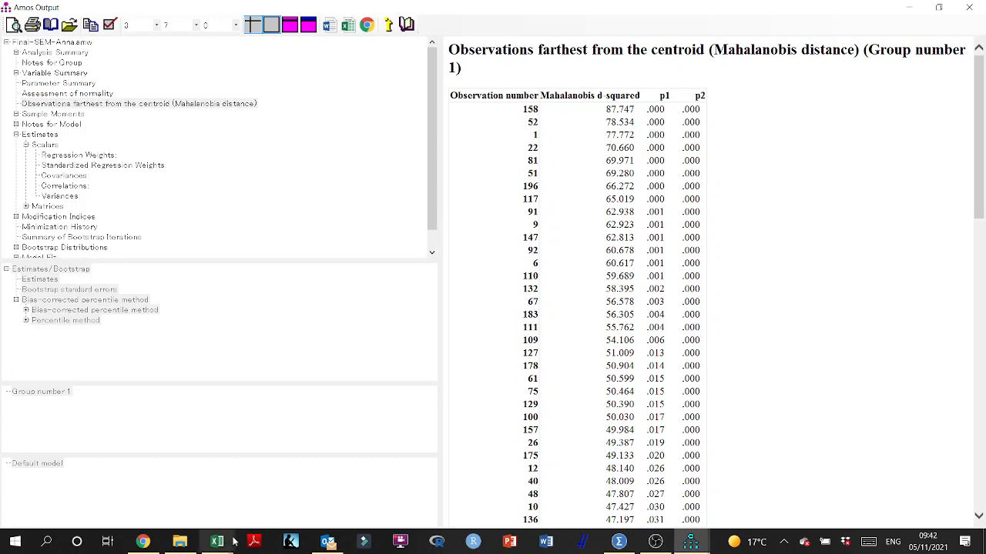
- Switch to the Book1 workbook in Excel and paste the Mahalanobis distance table at cell K3, beside the modification indices
{"action": "mouse_move", "coordinate": [216, 541]}
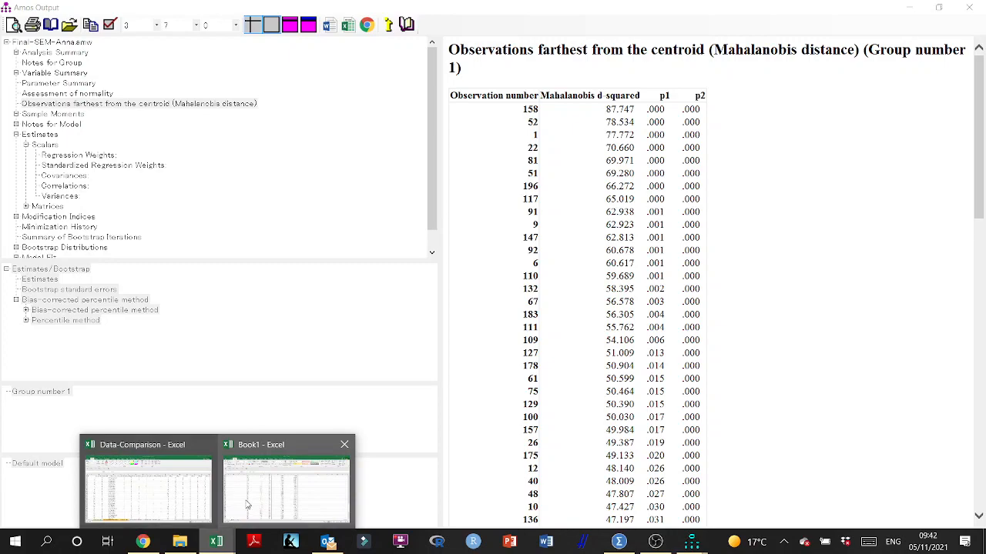
{"action": "left_click", "coordinate": [244, 508]}
{"action": "scroll", "coordinate": [673, 254], "scroll_direction": "up", "scroll_amount": 14}
{"action": "scroll", "coordinate": [674, 256], "scroll_direction": "up", "scroll_amount": 15}
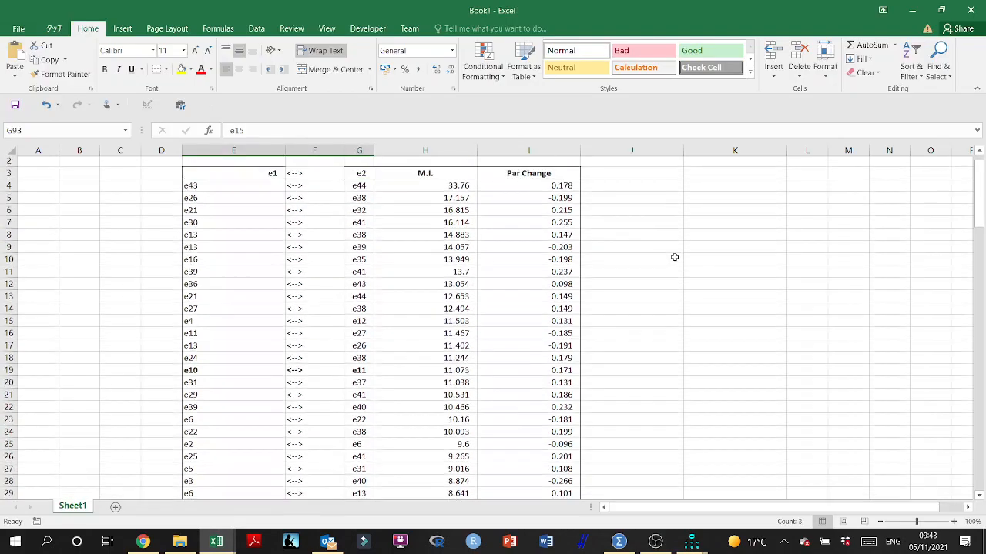
{"action": "scroll", "coordinate": [673, 256], "scroll_direction": "right", "scroll_amount": 3}
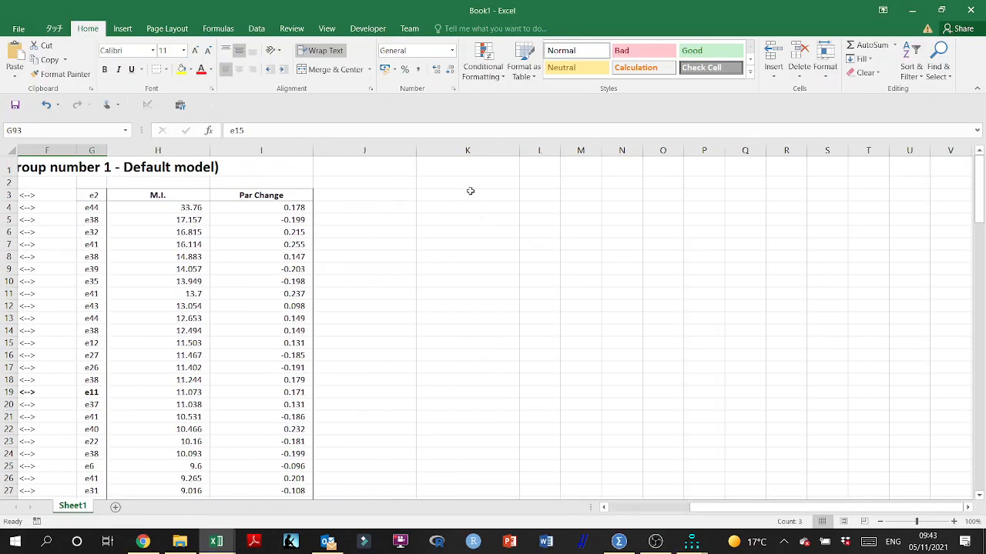
{"action": "left_click", "coordinate": [469, 193]}
{"action": "key", "text": "ctrl+v"}
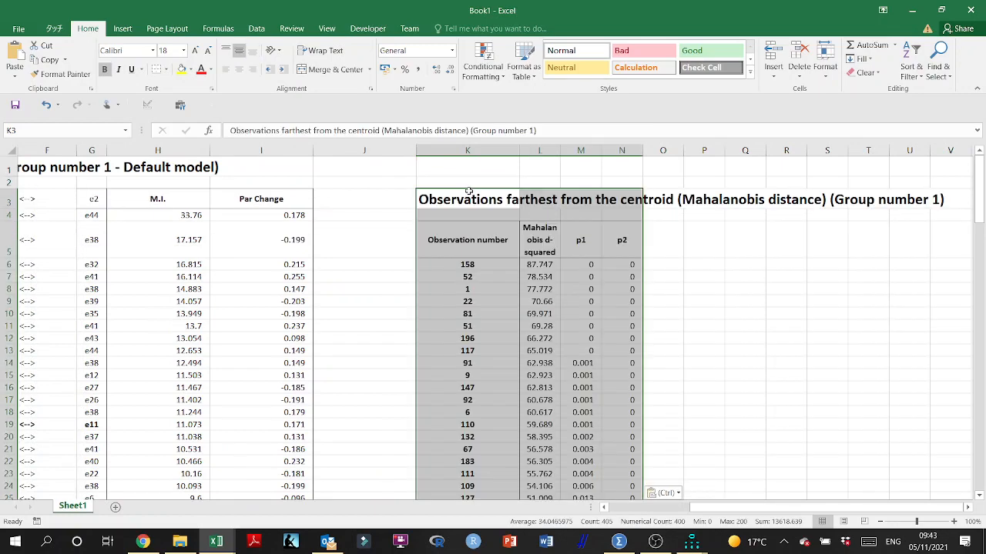
- Look over the pasted table K5:N105 and highlight the largest Mahalanobis d-squared values in L6:L19
{"action": "left_click_drag", "start_coordinate": [471, 252], "coordinate": [652, 243]}
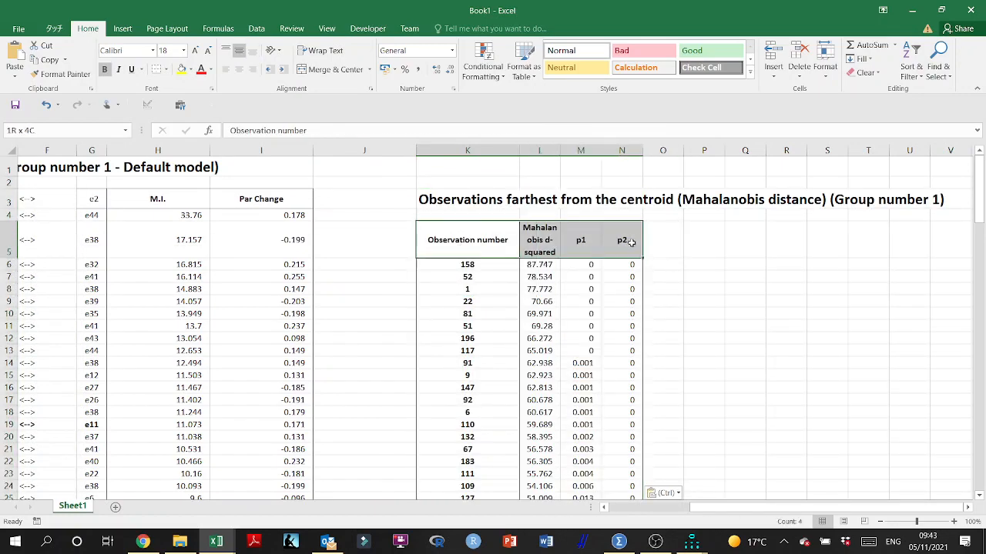
{"action": "key", "text": "ctrl+shift+Down"}
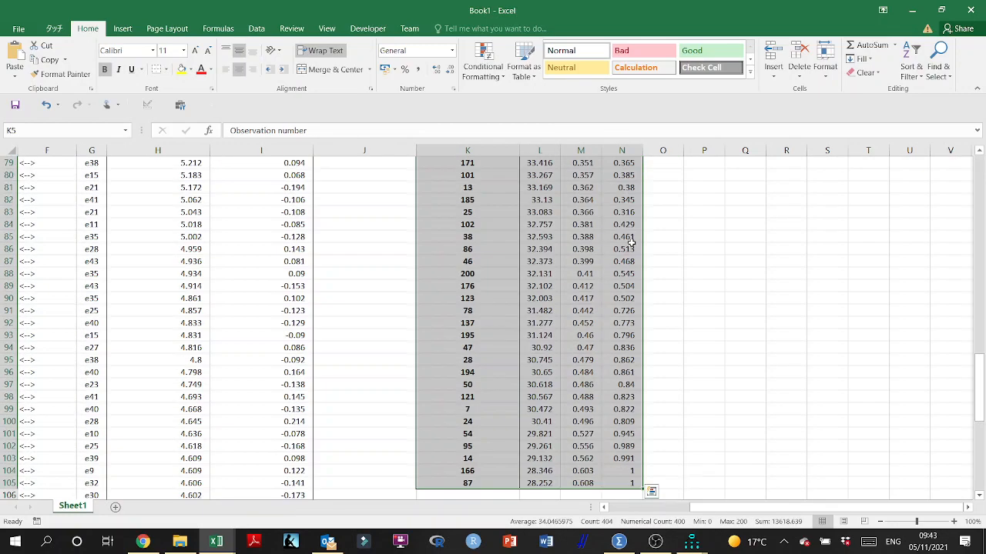
{"action": "scroll", "coordinate": [630, 243], "scroll_direction": "up", "scroll_amount": 20}
{"action": "left_click_drag", "start_coordinate": [535, 265], "coordinate": [532, 425]}
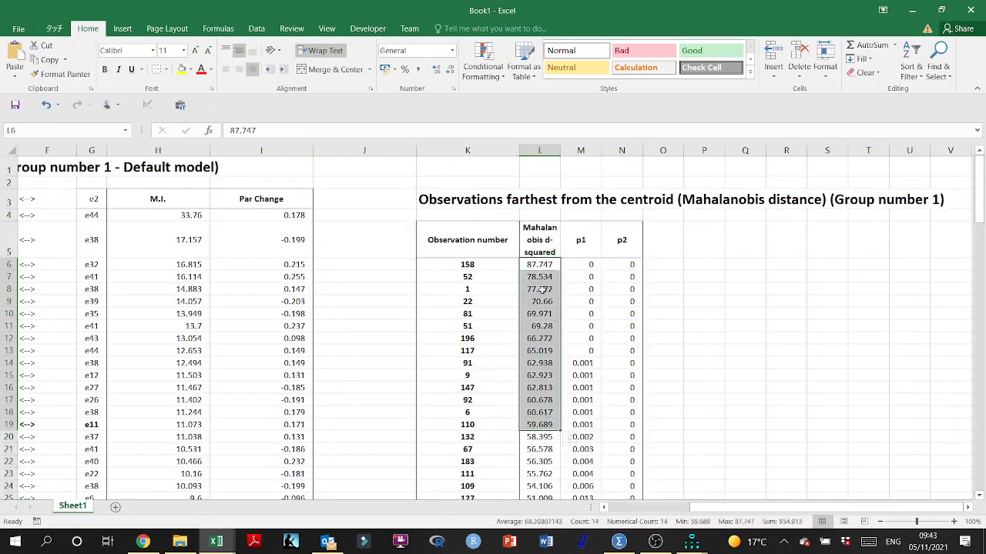
- Record the data file names DataSEM in cell P7 and dataSEM-1 in cell P8, beside the Mahalanobis distance table
{"action": "left_click_drag", "start_coordinate": [424, 264], "coordinate": [625, 265]}
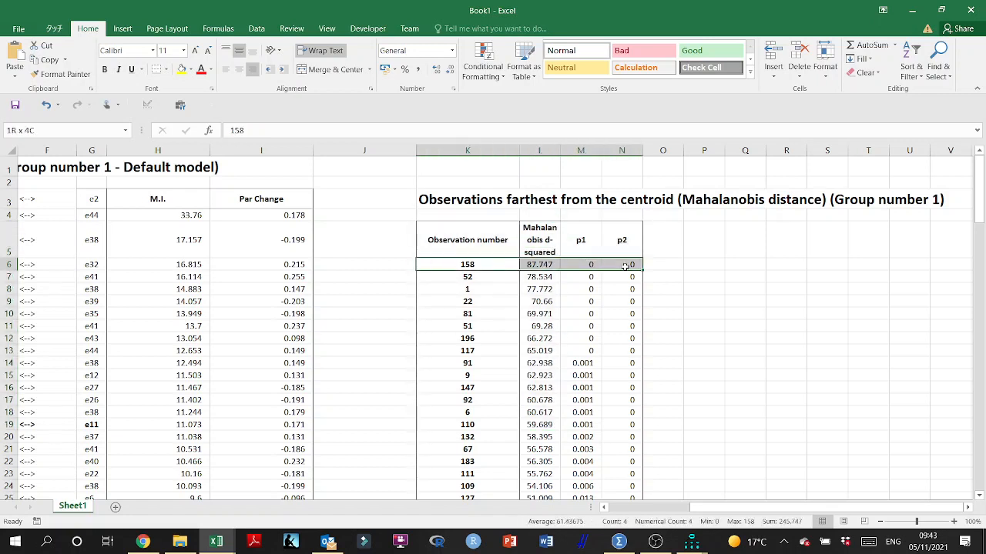
{"action": "left_click", "coordinate": [703, 255]}
{"action": "left_click", "coordinate": [713, 273]}
{"action": "type", "text": "DASA"}
{"action": "key", "text": "BackSpace"}
{"action": "key", "text": "BackSpace"}
{"action": "key", "text": "BackSpace"}
{"action": "type", "text": "ataSEM"}
{"action": "key", "text": "Return"}
{"action": "type", "text": "dataS"}
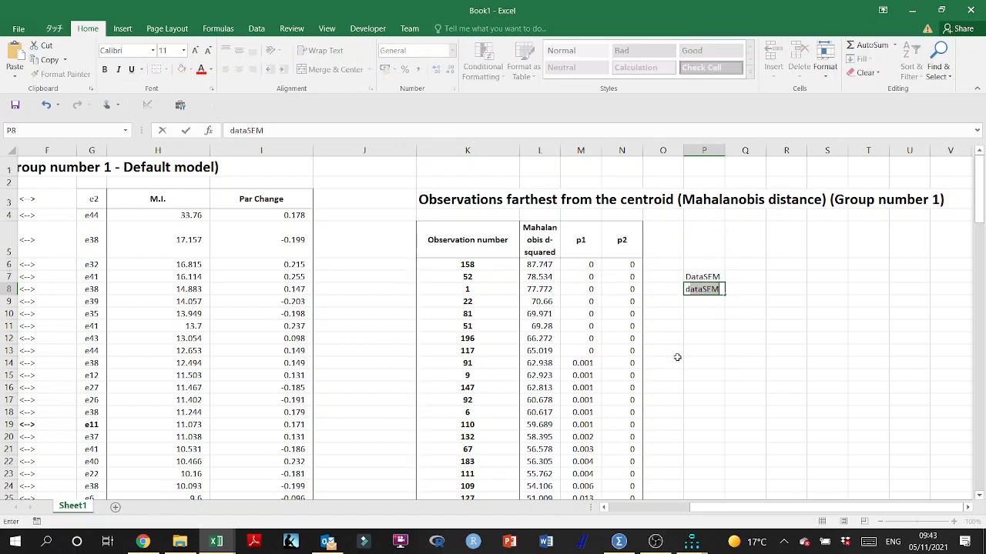
{"action": "type", "text": "EM-1"}
{"action": "key", "text": "Return"}
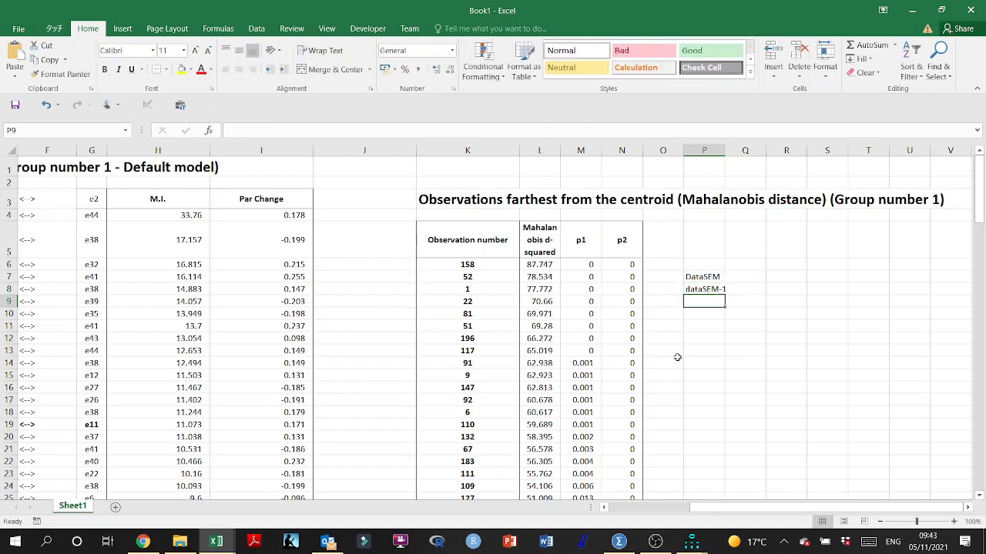
- Highlight the row of observation 158 in K6:N6 and look over the Mahalanobis distances and p-values below it
{"action": "left_click_drag", "start_coordinate": [462, 266], "coordinate": [613, 264]}
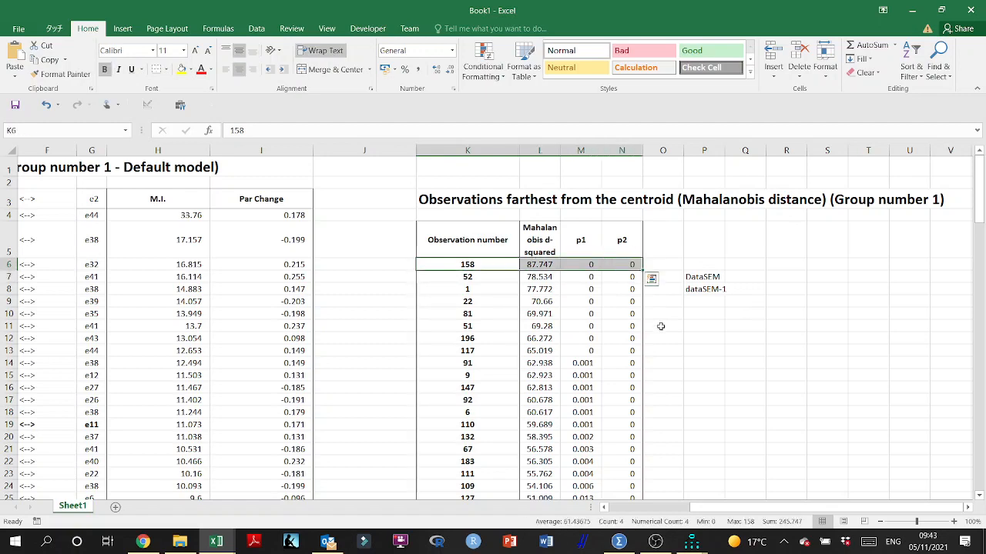
{"action": "scroll", "coordinate": [687, 351], "scroll_direction": "down", "scroll_amount": 5}
{"action": "scroll", "coordinate": [688, 351], "scroll_direction": "down", "scroll_amount": 3}
{"action": "scroll", "coordinate": [686, 347], "scroll_direction": "up", "scroll_amount": 4}
- Switch to the Amos Output window, check the multivariate kurtosis and critical ratio in the assessment of normality, and return to the workbook
{"action": "mouse_move", "coordinate": [690, 541]}
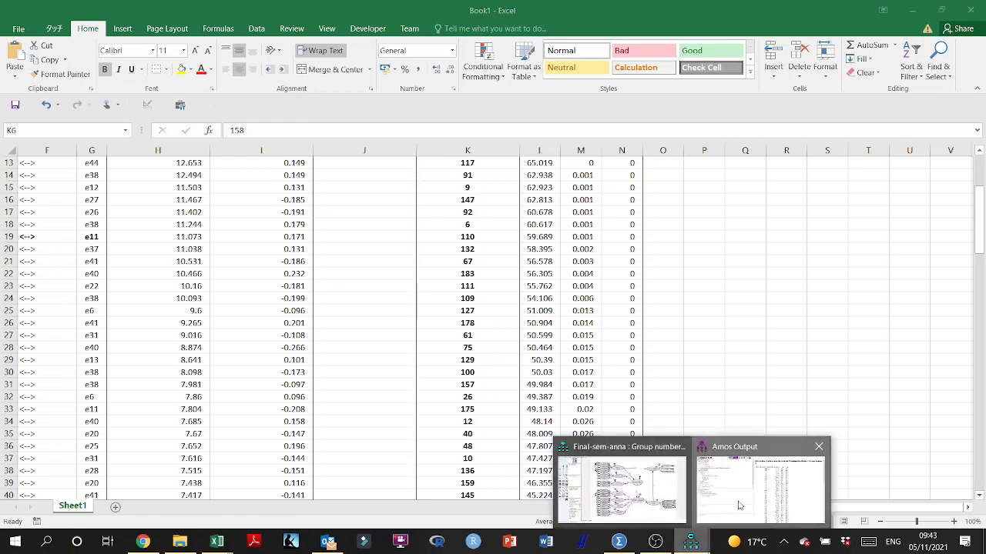
{"action": "left_click", "coordinate": [737, 505]}
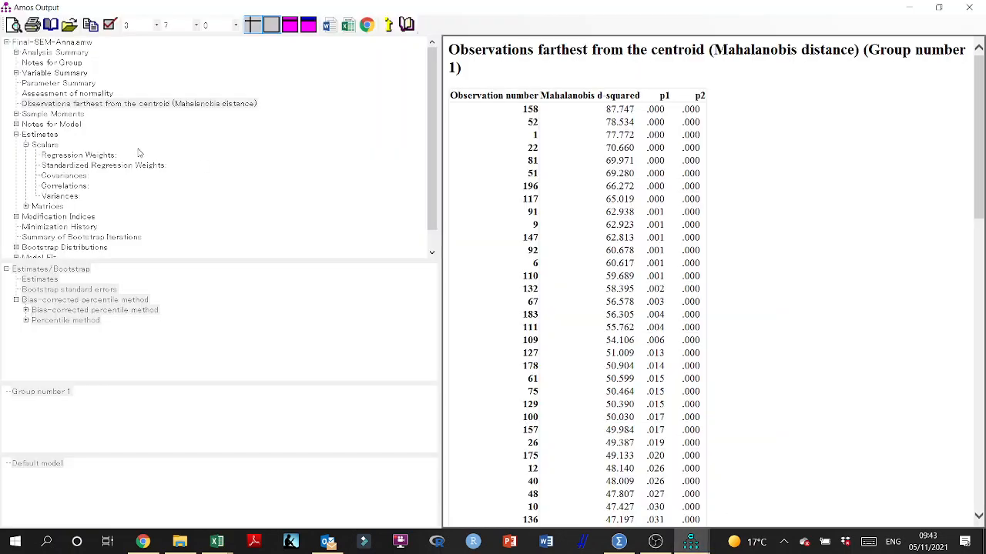
{"action": "left_click", "coordinate": [48, 96]}
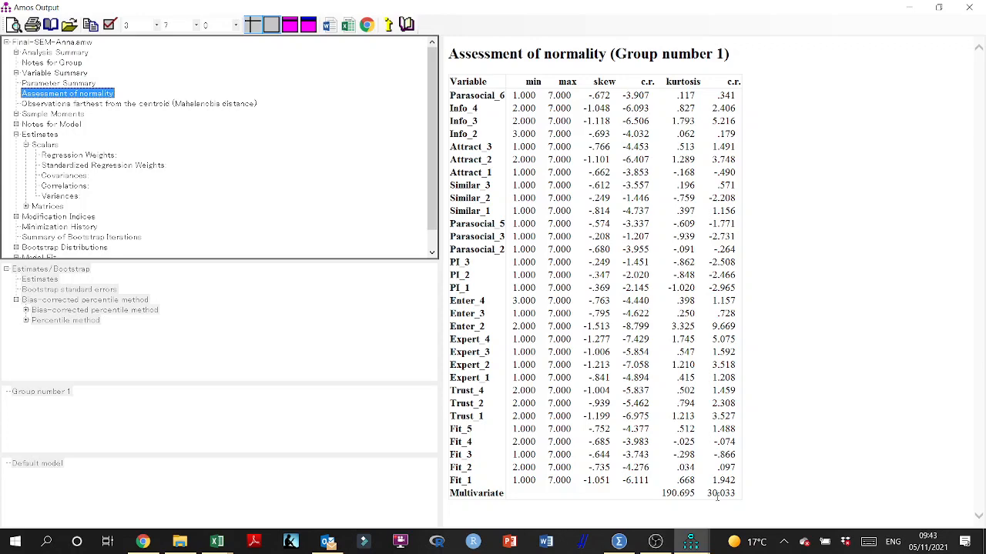
{"action": "left_click", "coordinate": [908, 7]}
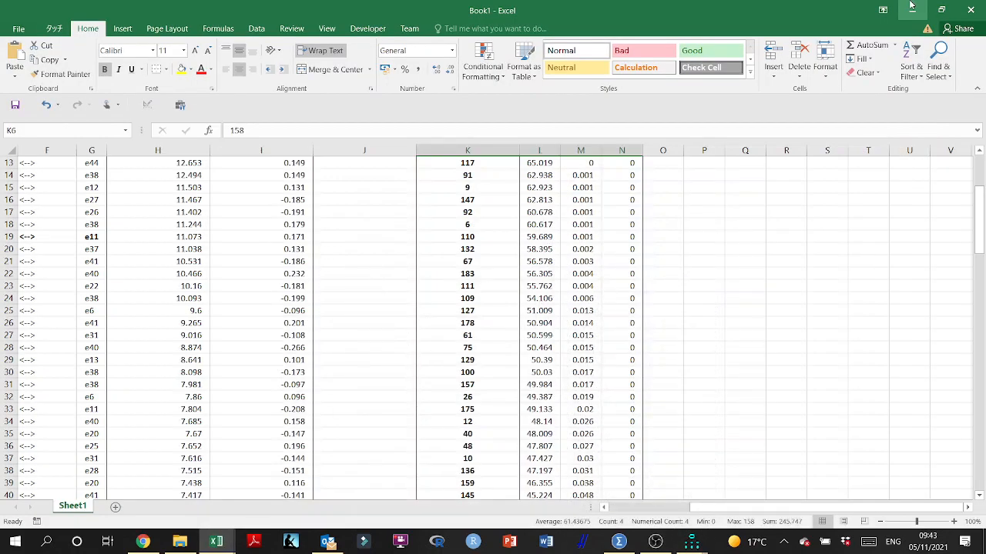
- Highlight the three farthest observations in K6:N8 of the Mahalanobis table and switch to the Final-sem-anna path diagram in Amos
{"action": "scroll", "coordinate": [721, 293], "scroll_direction": "up", "scroll_amount": 4}
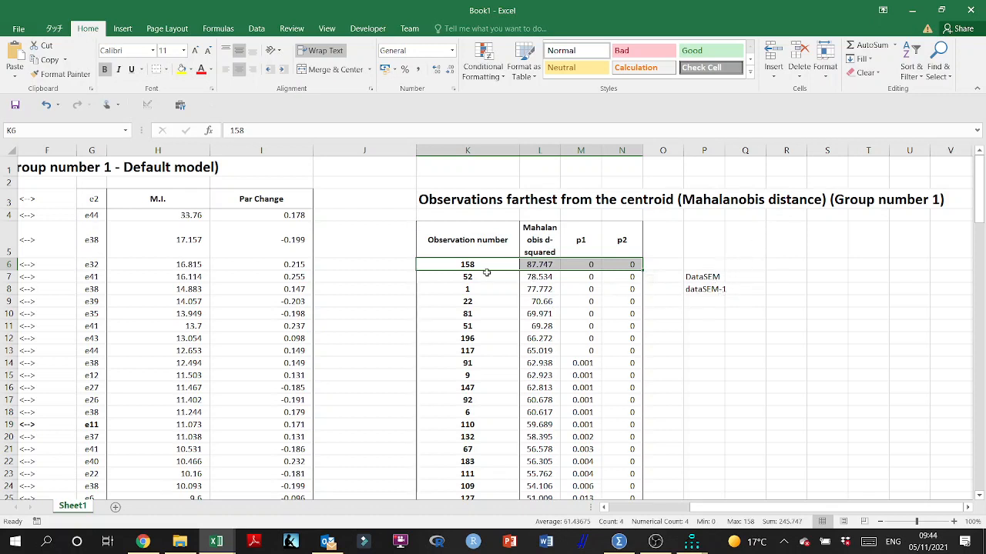
{"action": "left_click_drag", "start_coordinate": [455, 264], "coordinate": [628, 289]}
{"action": "left_click", "coordinate": [691, 301]}
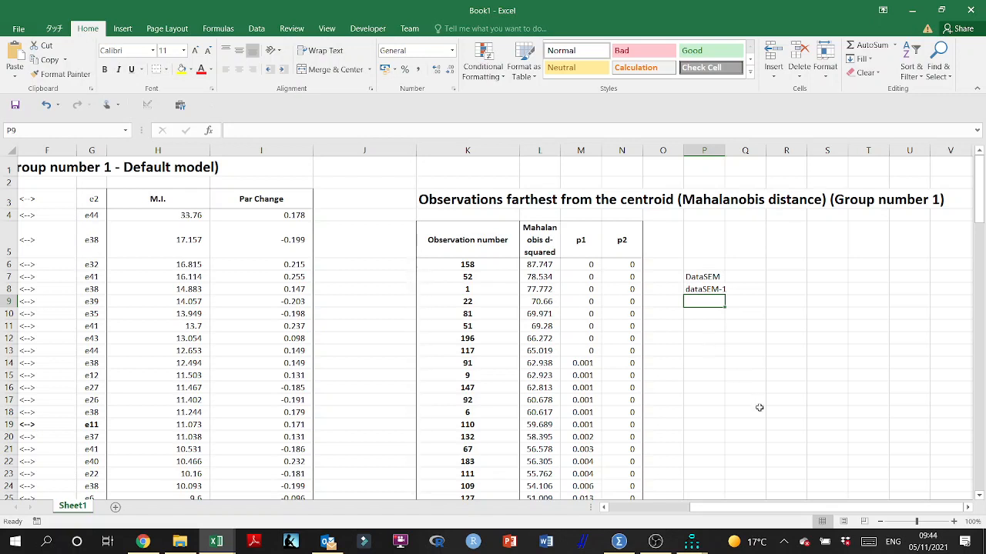
{"action": "left_click", "coordinate": [692, 542]}
{"action": "left_click", "coordinate": [639, 485]}
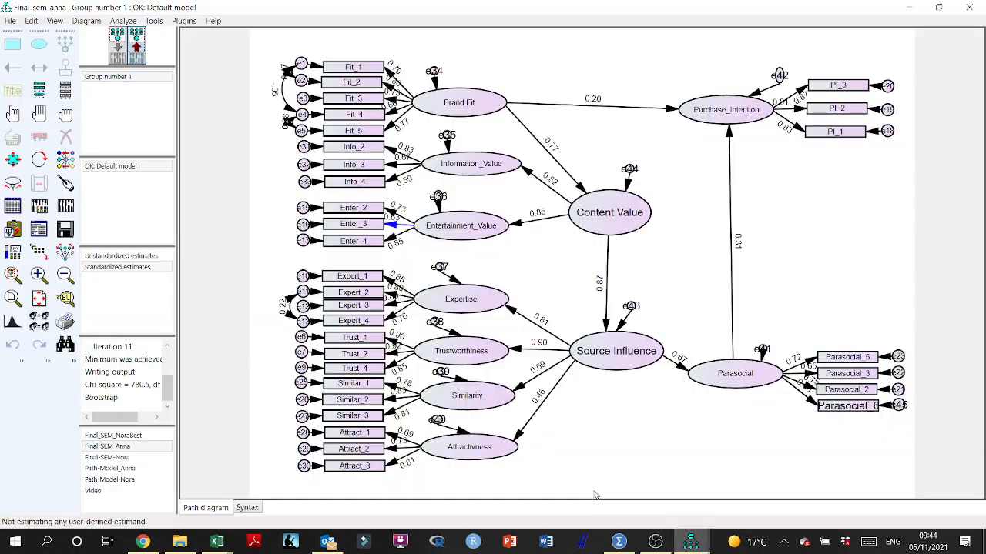